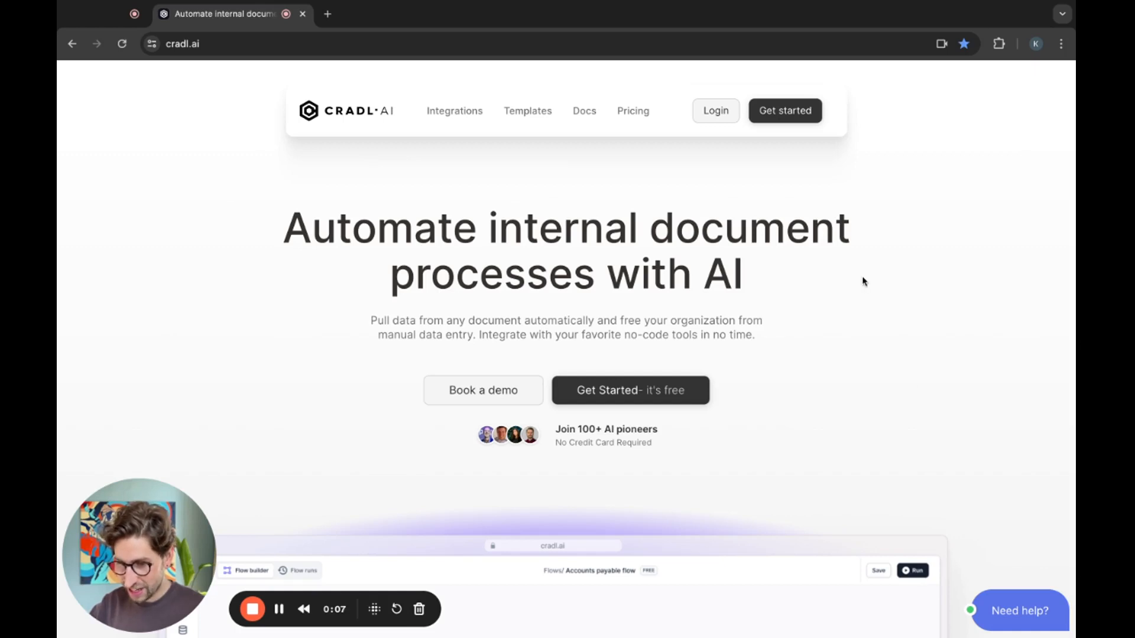
# Get started with Cradl AI, create a new model and open its AI model setup
pyautogui.click(790, 109)
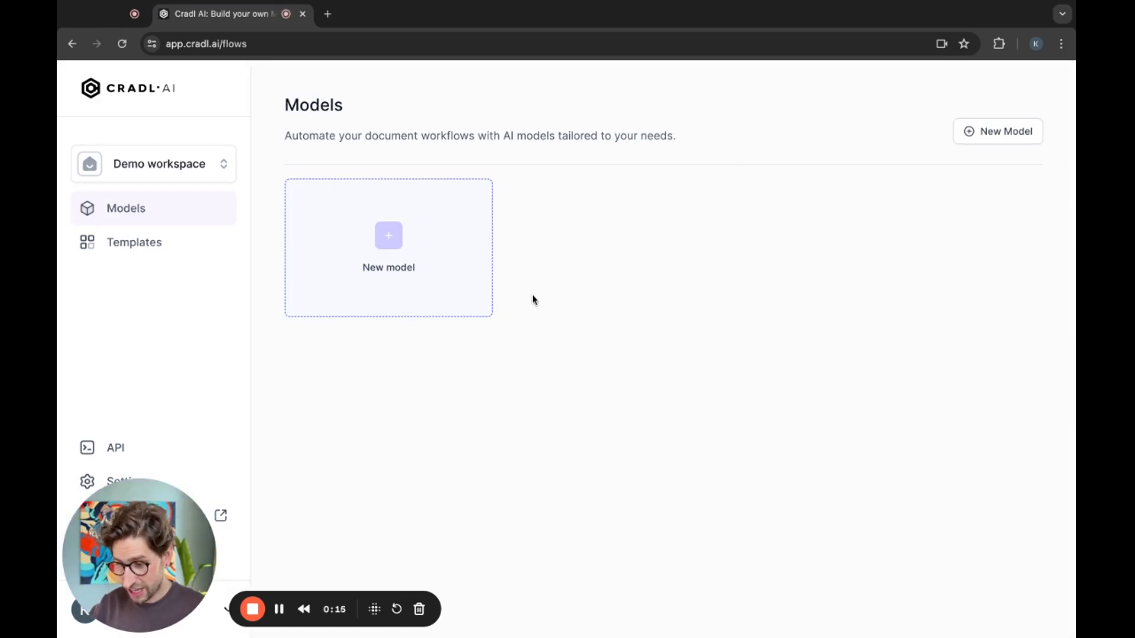
pyautogui.click(401, 261)
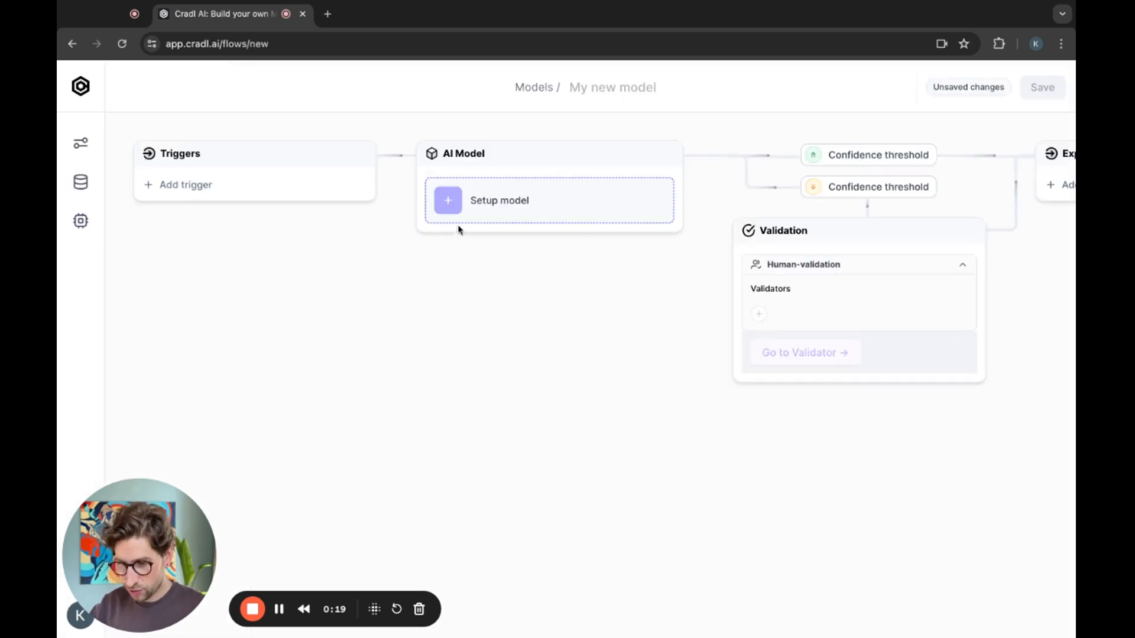
pyautogui.click(482, 218)
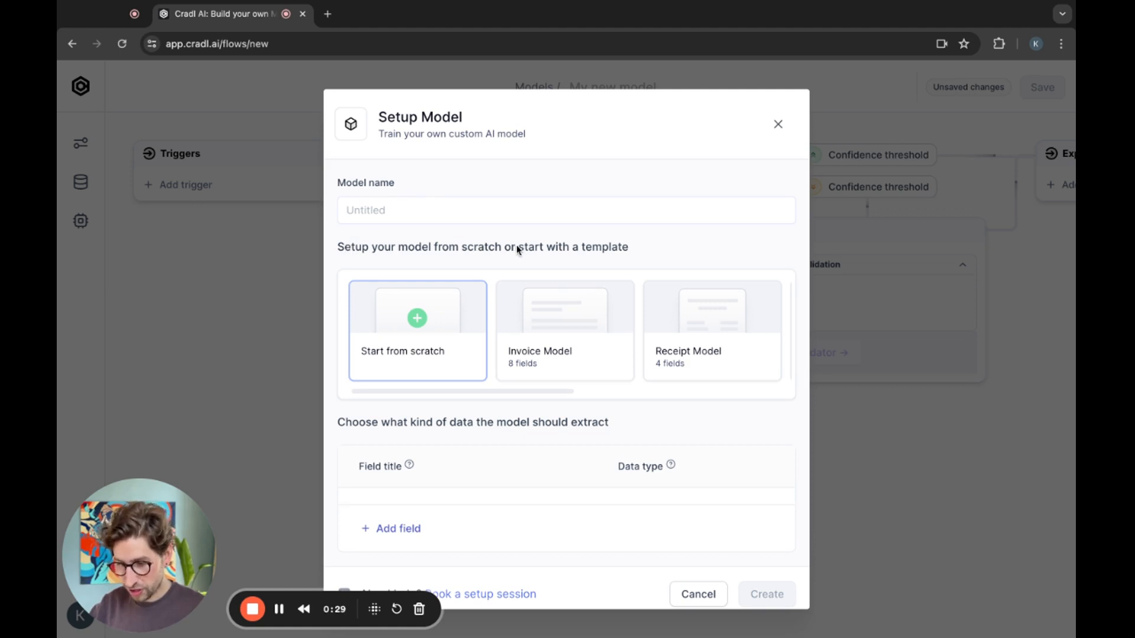
# Name the model "Invoice model"
pyautogui.scroll(-1, 517, 248)
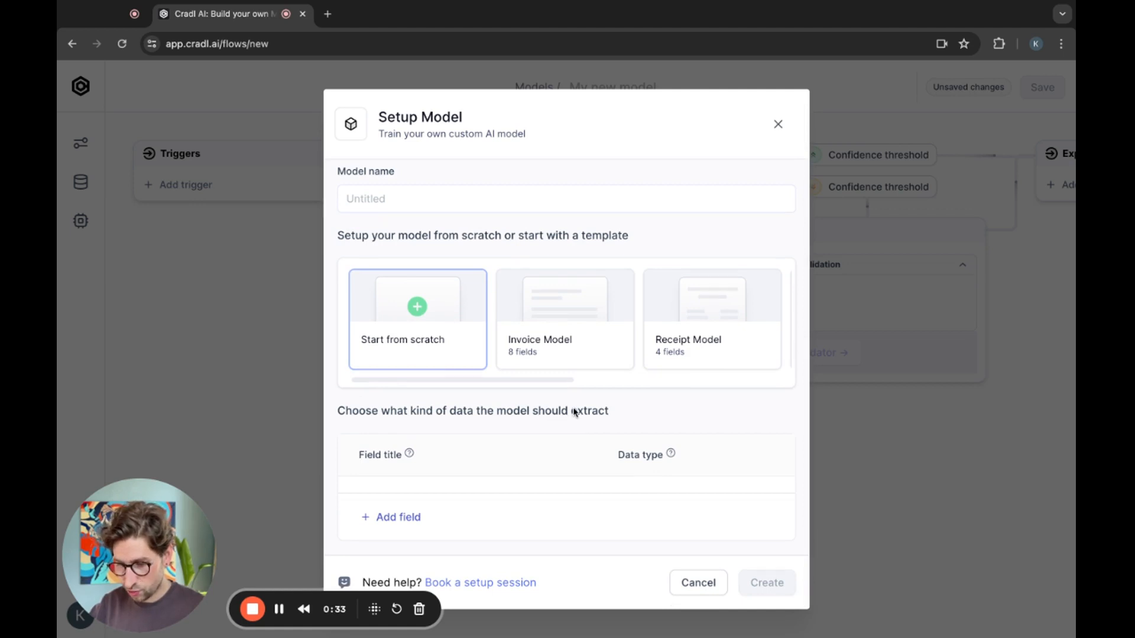
pyautogui.scroll(1, 576, 412)
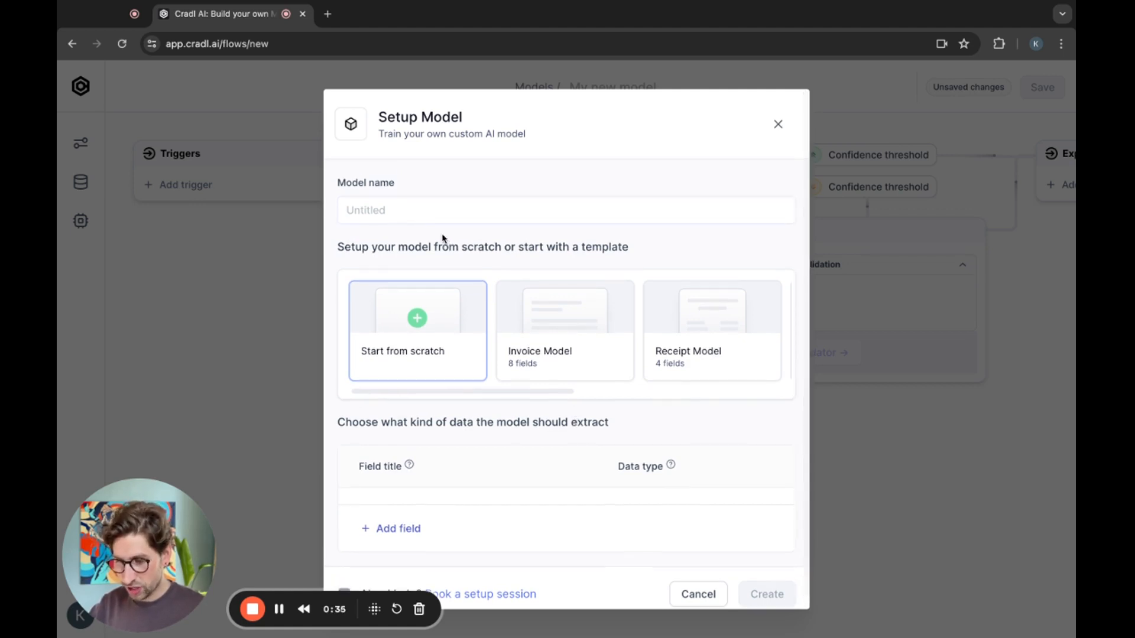
pyautogui.click(419, 212)
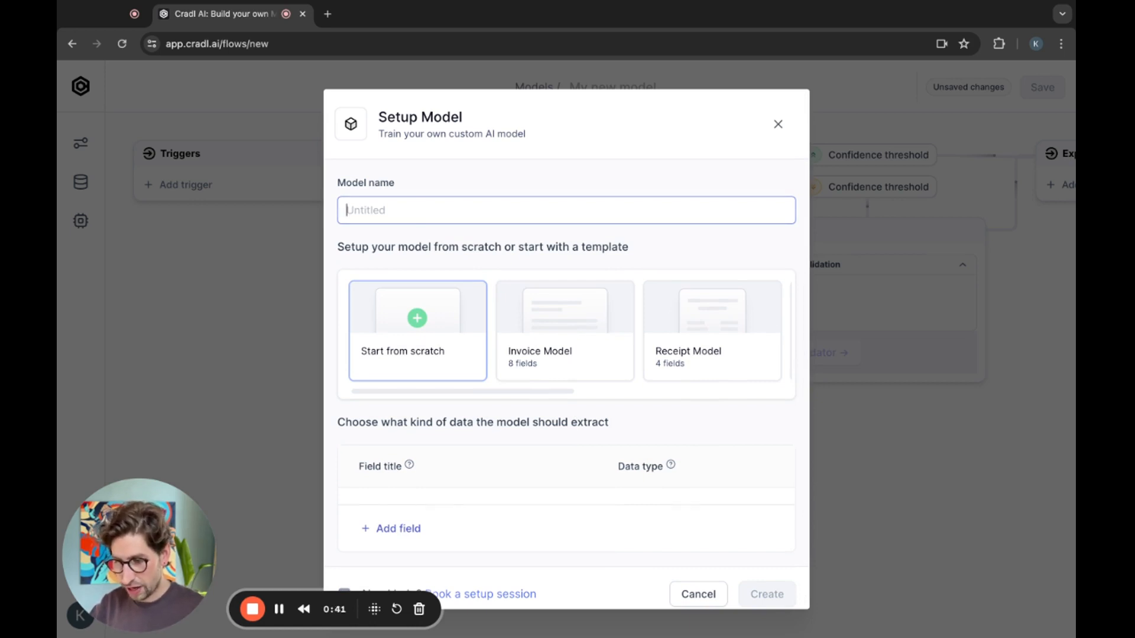
pyautogui.write('Invo')
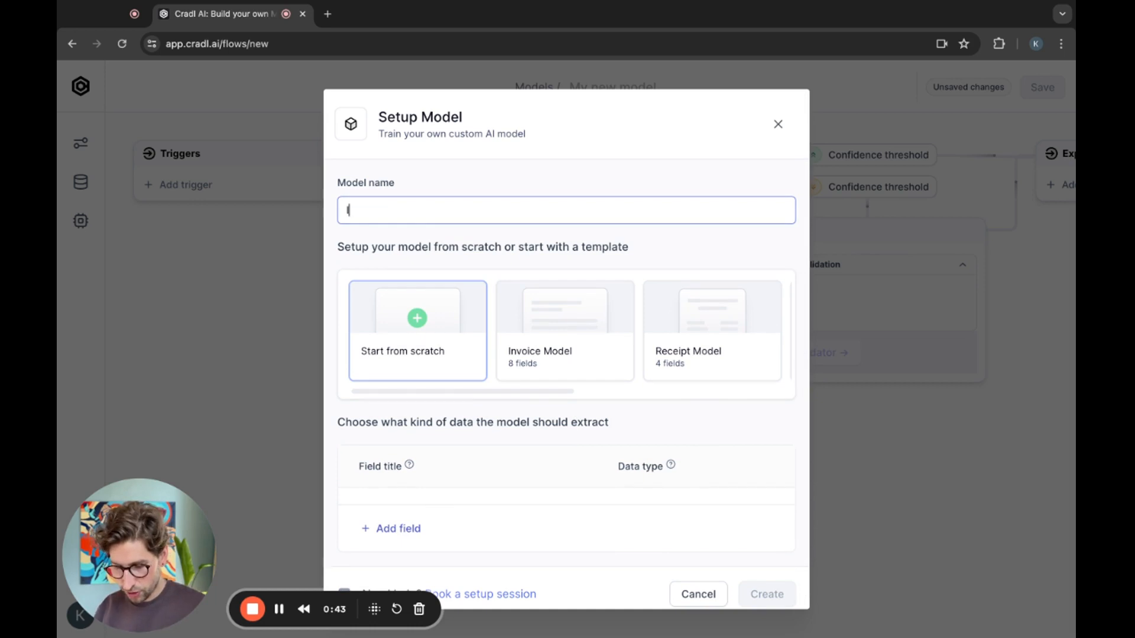
pyautogui.write('ice model')
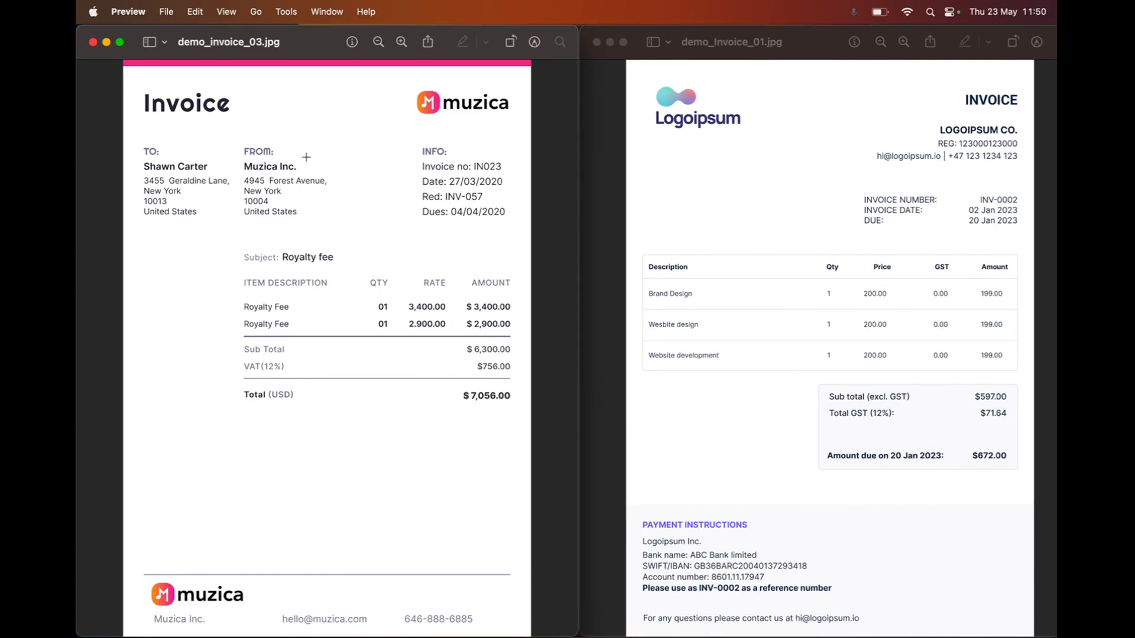
# Switch to Preview and mark the sender, total and date areas on demo_invoice_03.jpg, and return to the model setup
pyautogui.moveTo(304, 157); pyautogui.dragTo(237, 174)
pyautogui.moveTo(442, 392); pyautogui.dragTo(520, 410)
pyautogui.moveTo(512, 190); pyautogui.dragTo(396, 179)
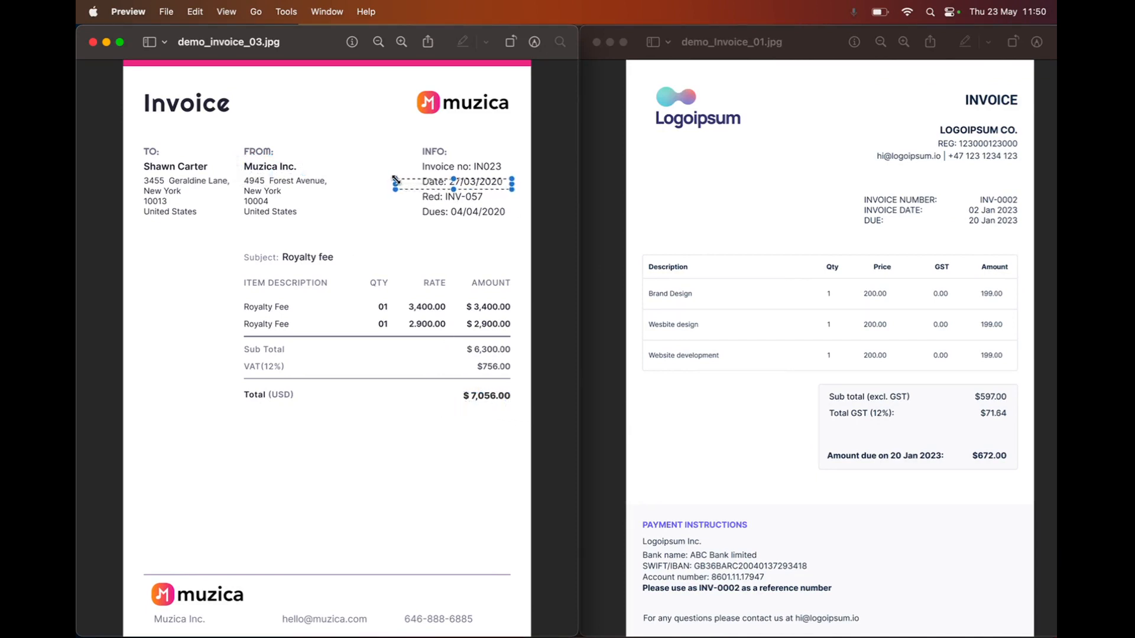
pyautogui.click(381, 164)
pyautogui.hotkey('ctrl', 'Left')
# Try the Receipt Model template, look through its fields and the other templates, and switch to starting from scratch
pyautogui.click(718, 375)
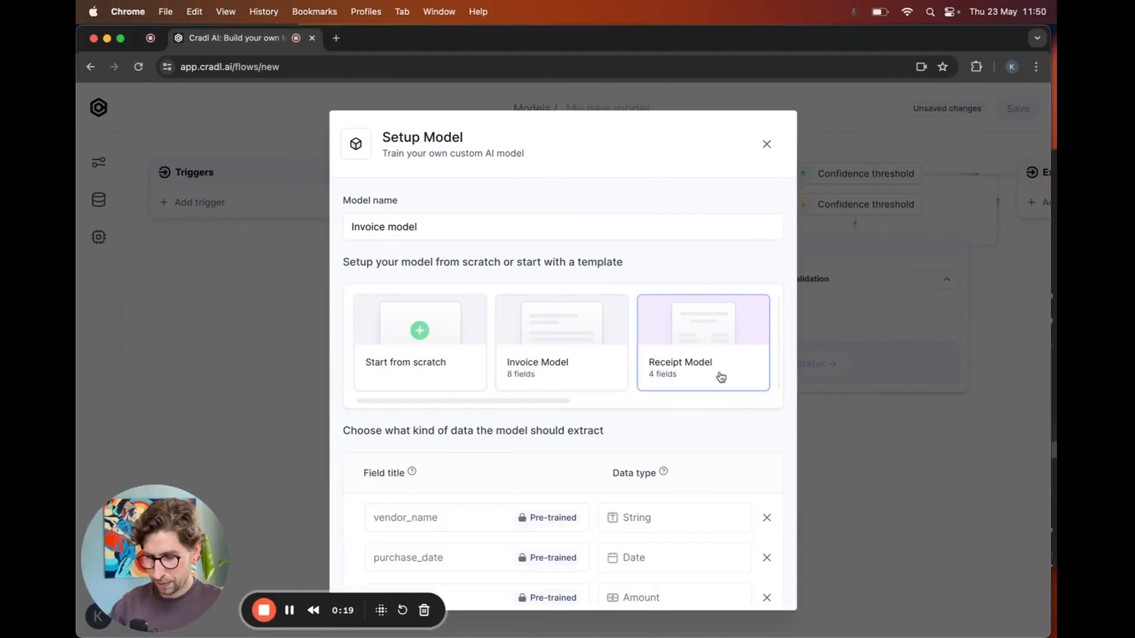
pyautogui.scroll(-3, 564, 405)
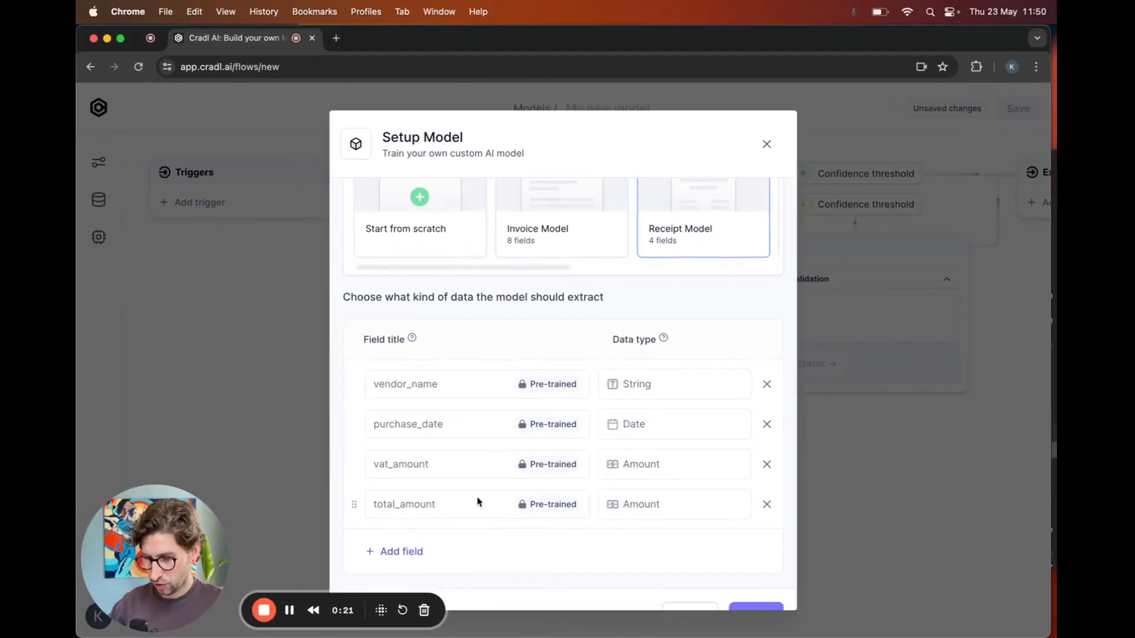
pyautogui.scroll(2, 689, 266)
pyautogui.hscroll(3, 690, 265)
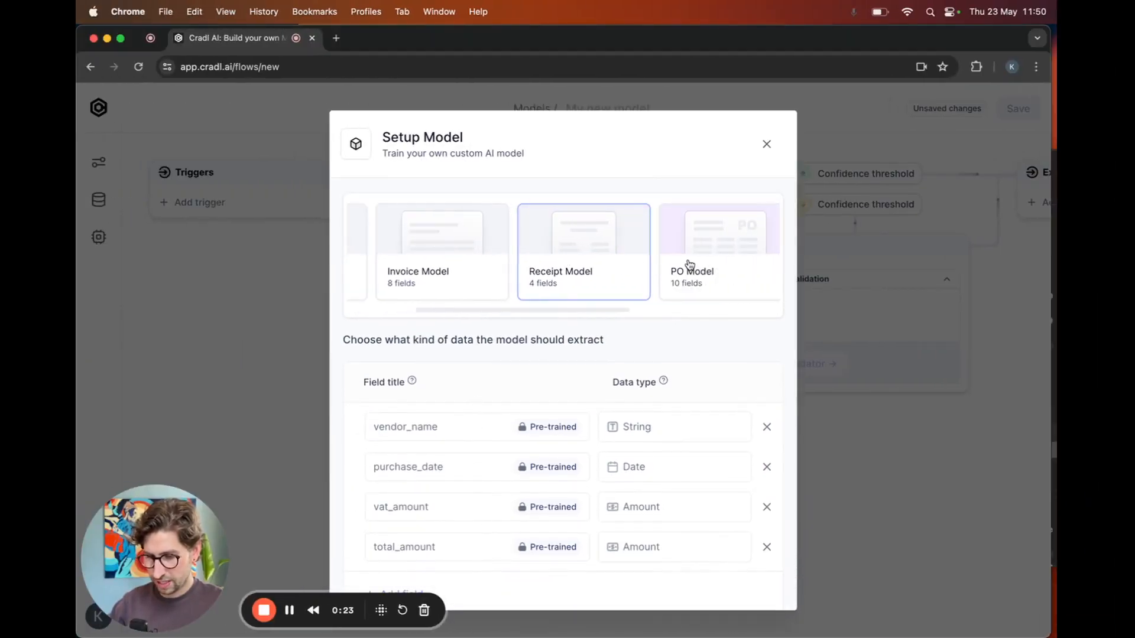
pyautogui.hscroll(-3, 690, 264)
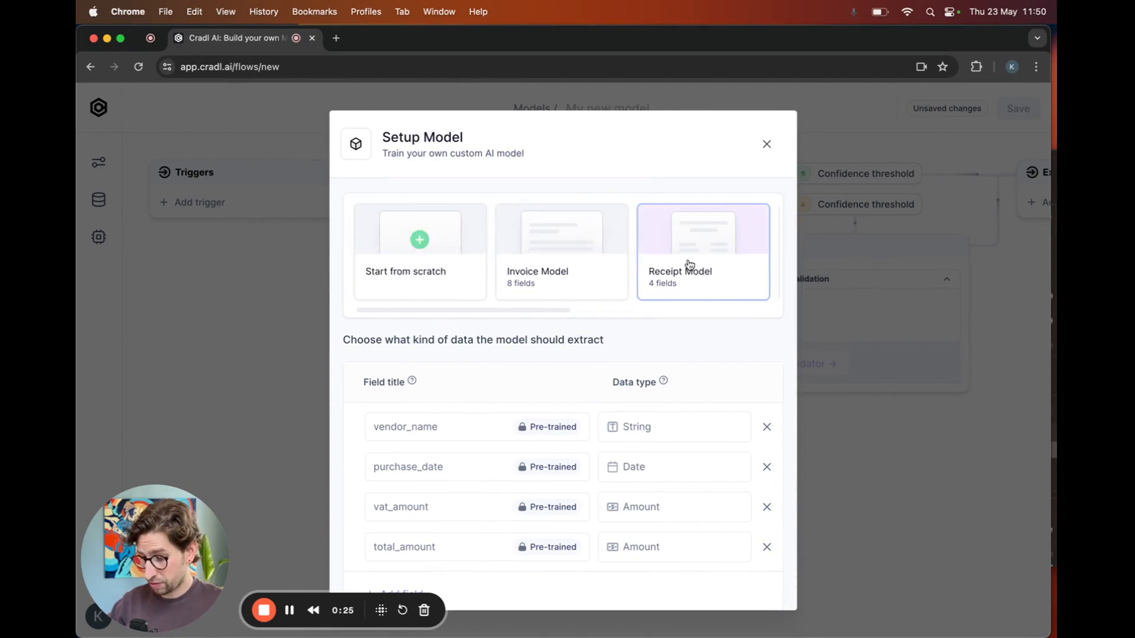
pyautogui.click(480, 241)
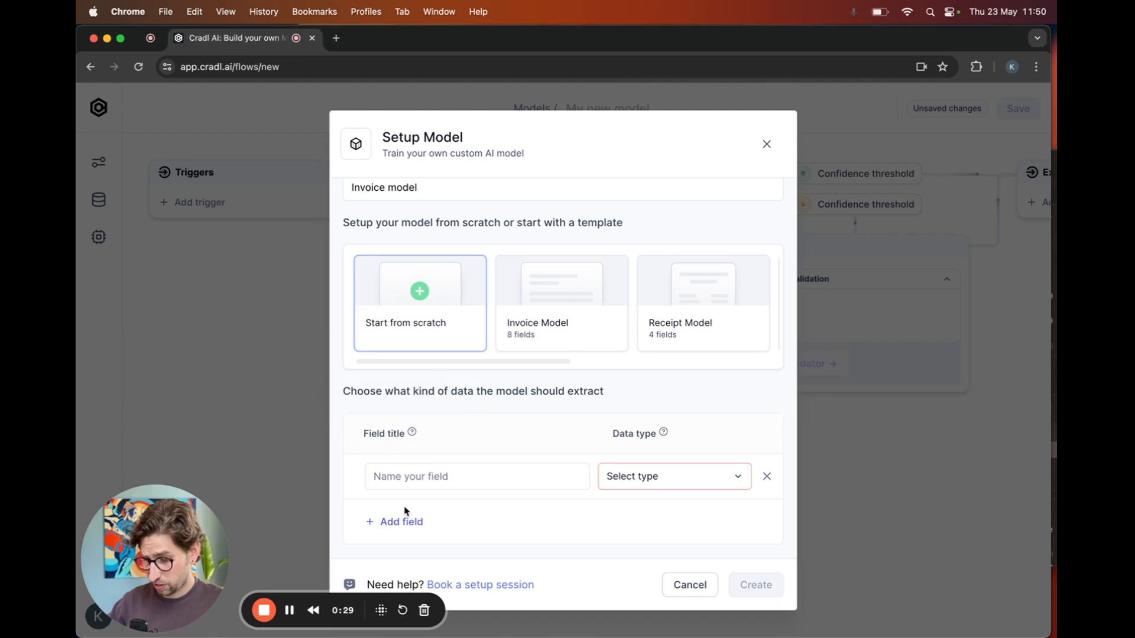
# Base the model on the Invoice Model template and remove its iban and line_items fields
pyautogui.click(543, 338)
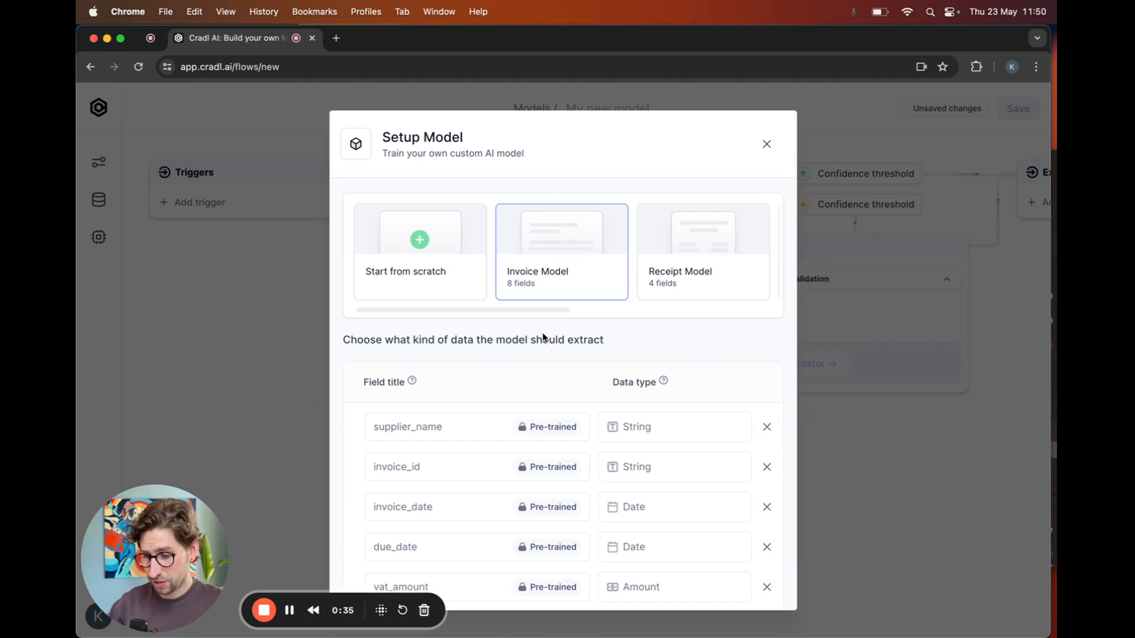
pyautogui.scroll(-2, 543, 337)
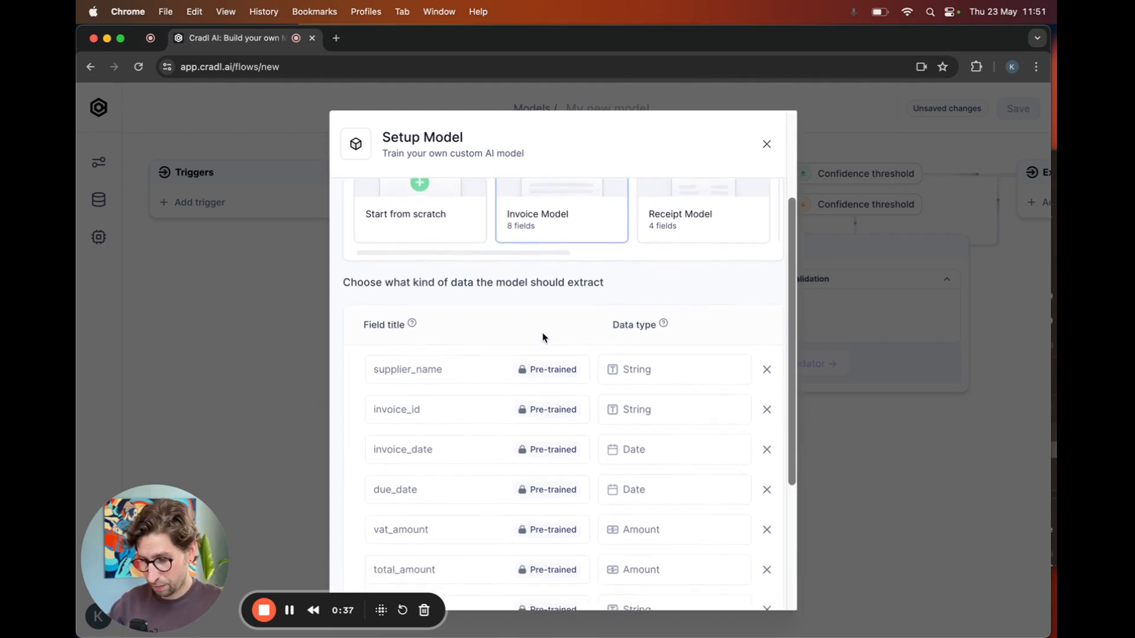
pyautogui.scroll(-2, 544, 337)
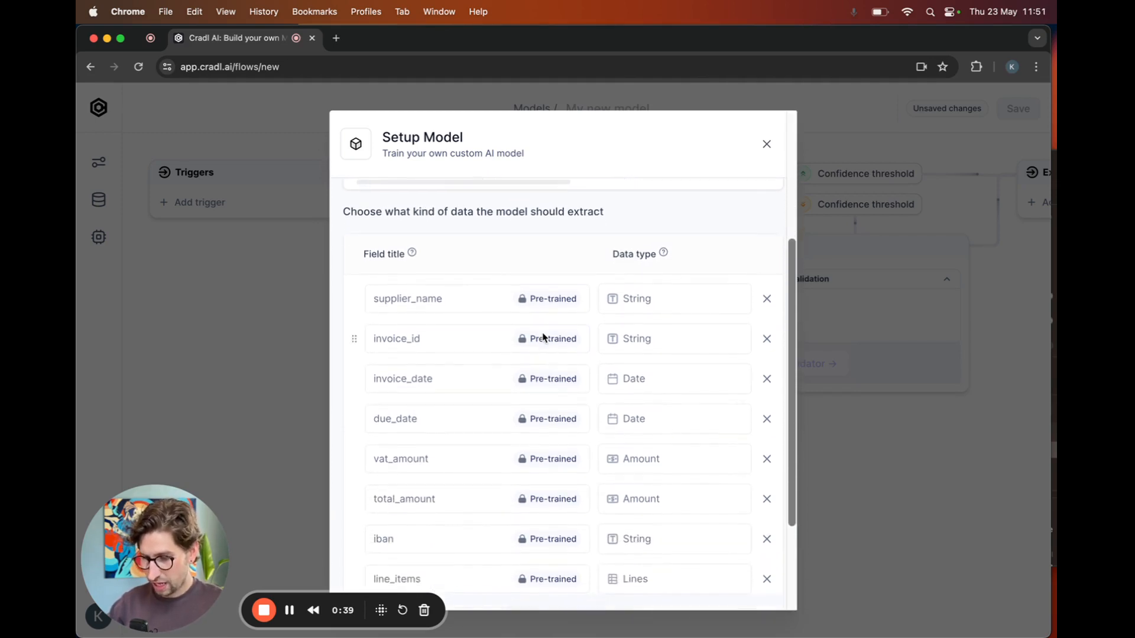
pyautogui.scroll(-2, 543, 338)
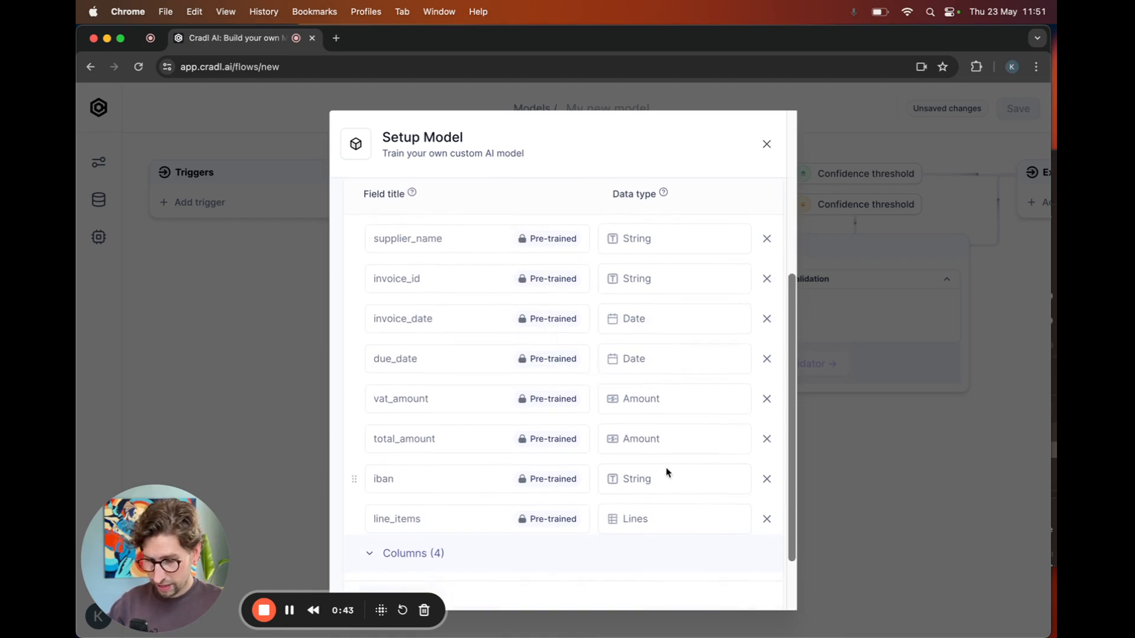
pyautogui.click(768, 479)
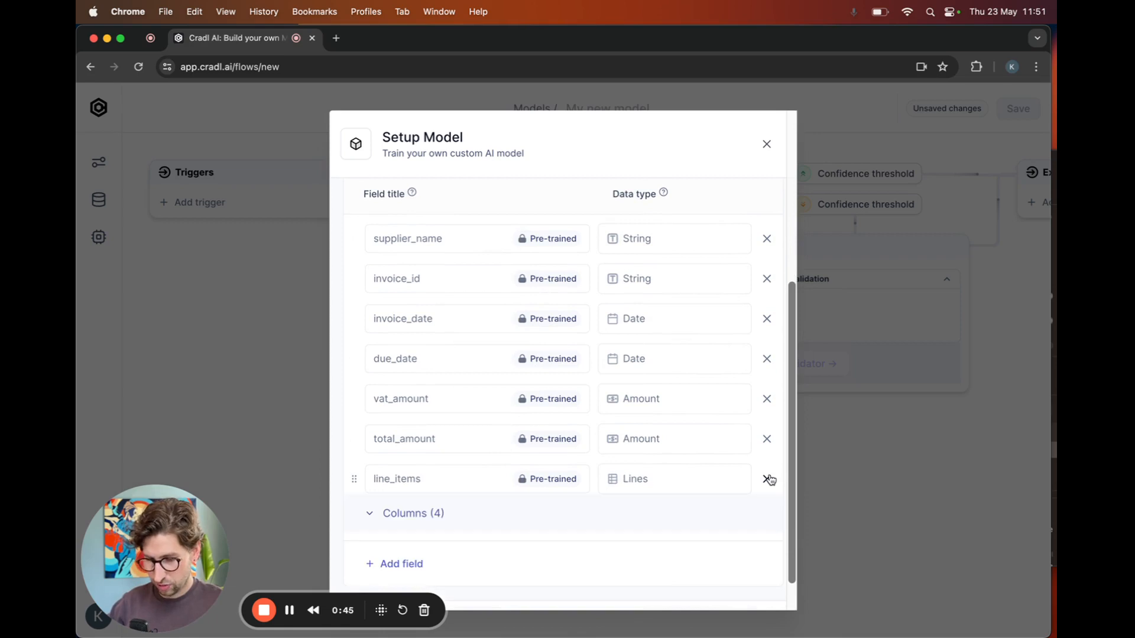
pyautogui.click(768, 479)
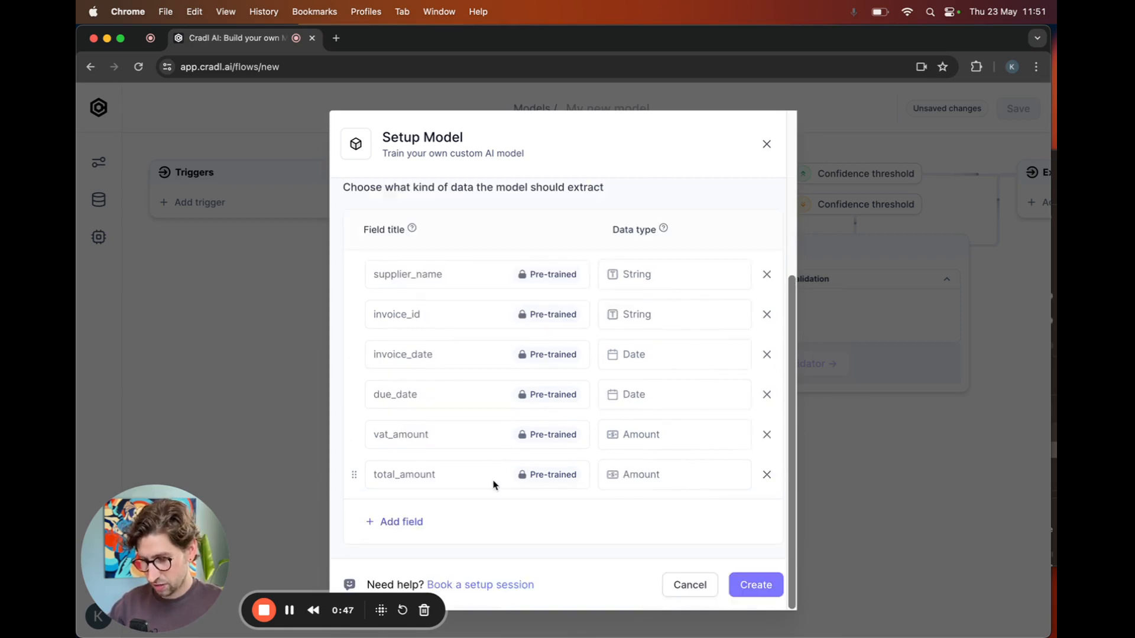
# Add a field named Currency with the Category / Classification data type
pyautogui.click(412, 524)
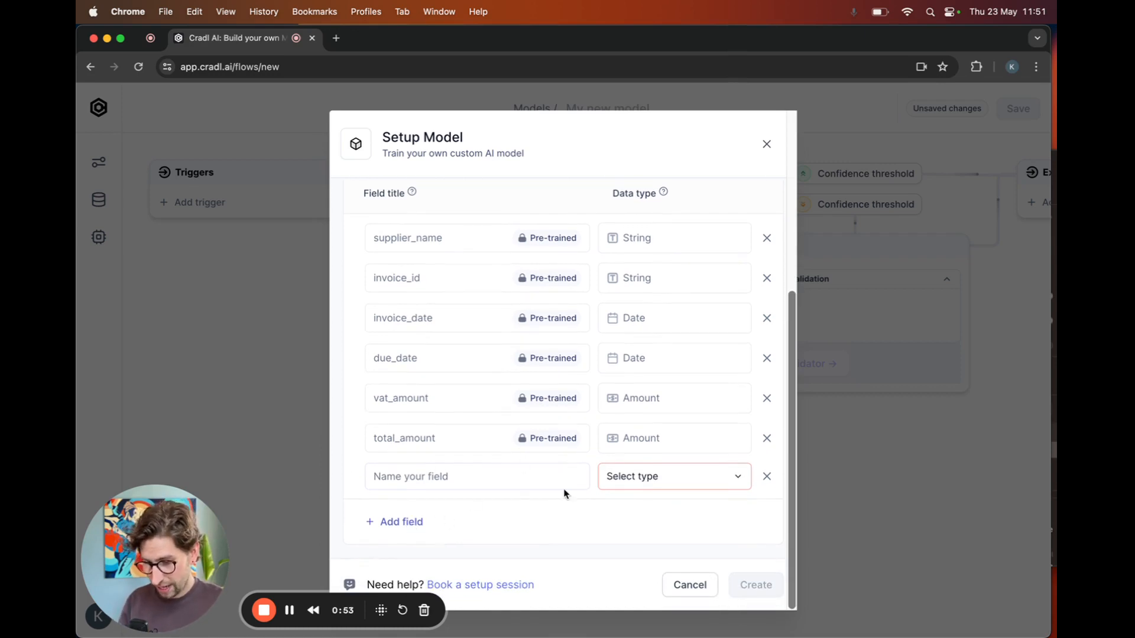
pyautogui.click(632, 479)
pyautogui.scroll(-1, 651, 432)
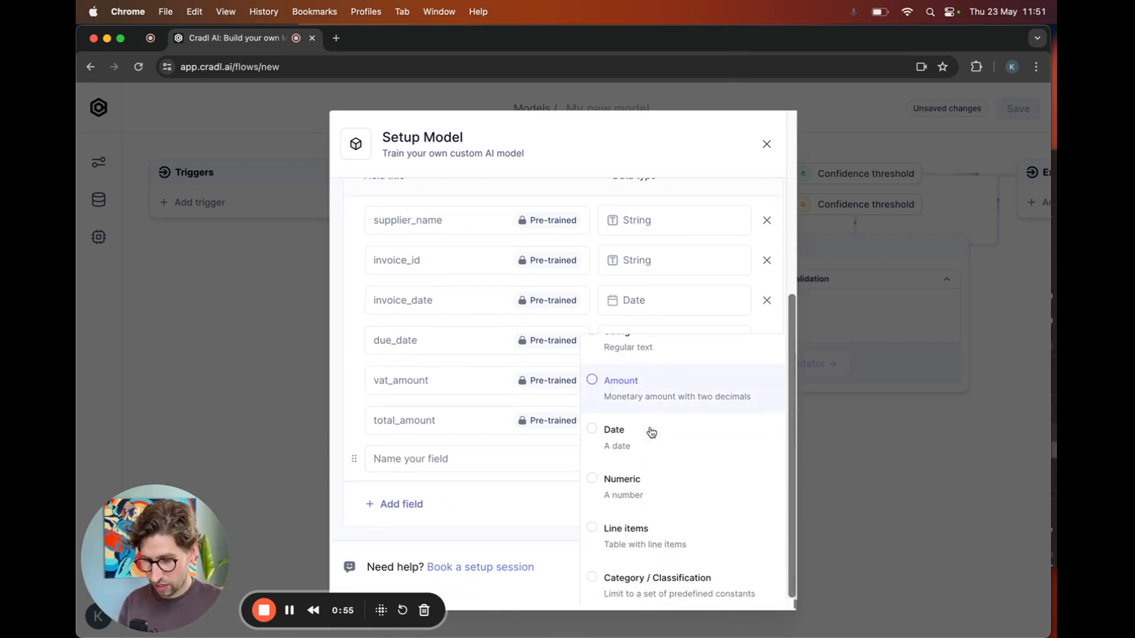
pyautogui.scroll(1, 652, 432)
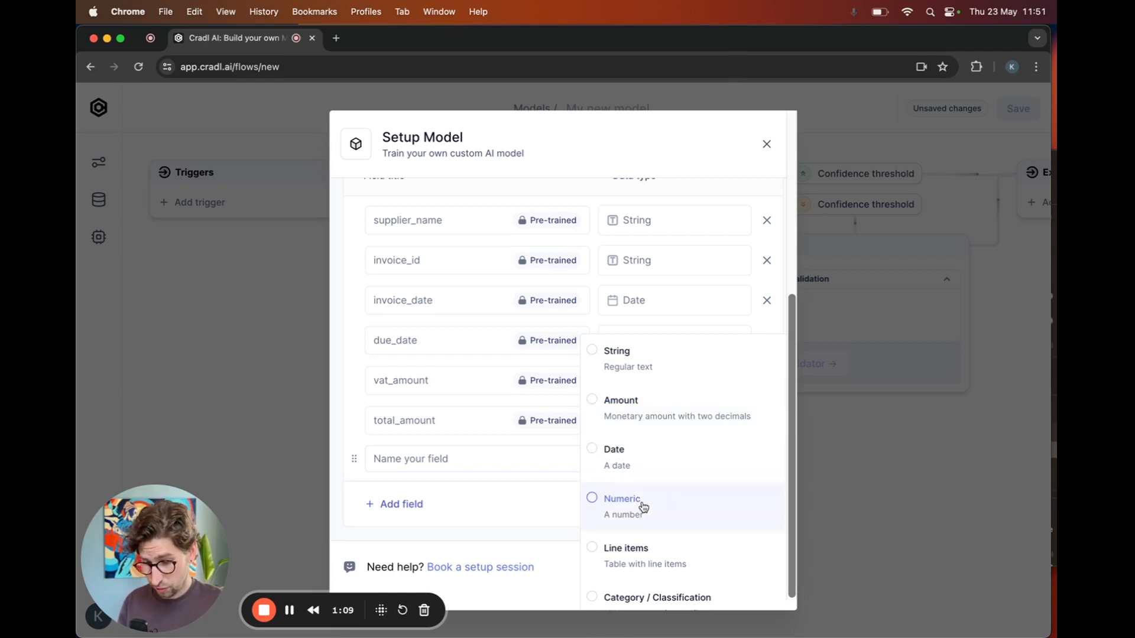
pyautogui.scroll(-1, 643, 508)
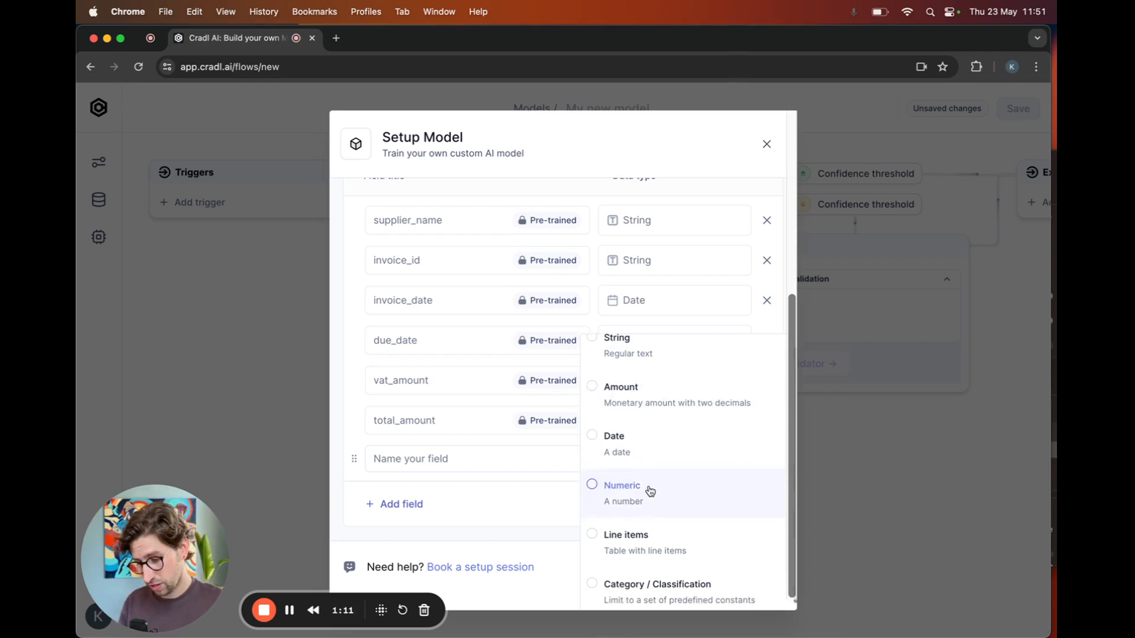
pyautogui.scroll(-1, 651, 492)
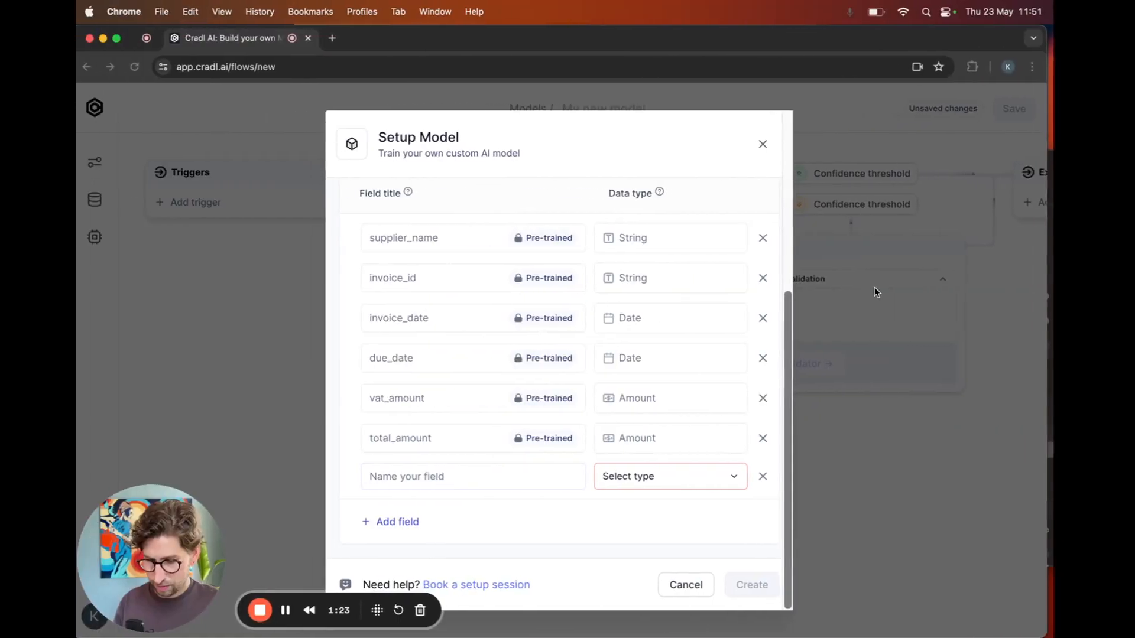
pyautogui.click(637, 487)
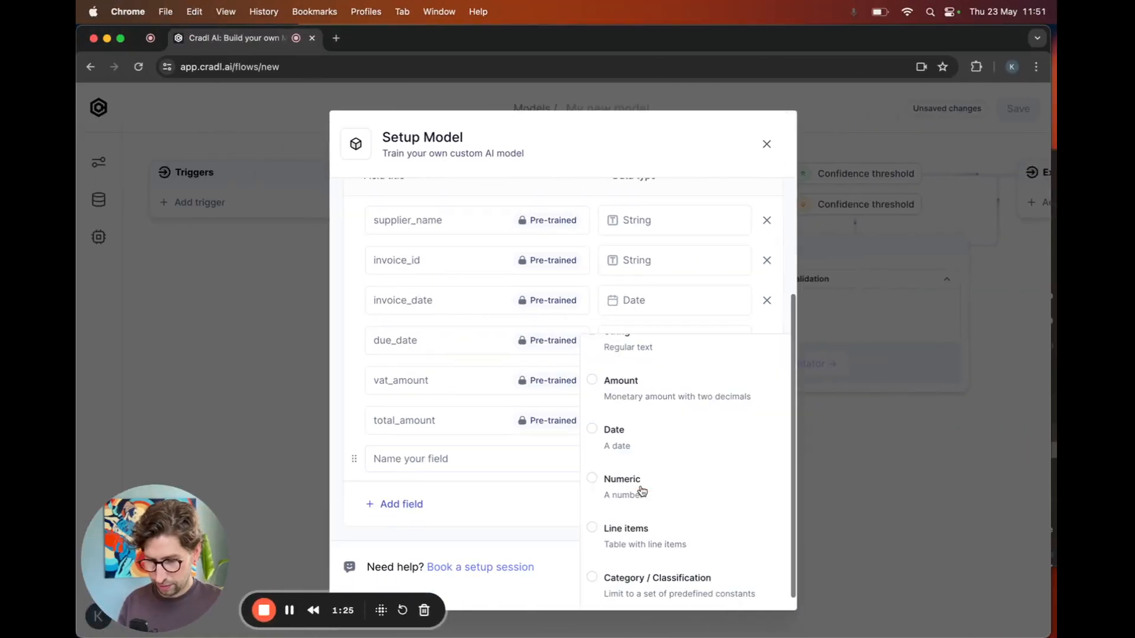
pyautogui.click(628, 581)
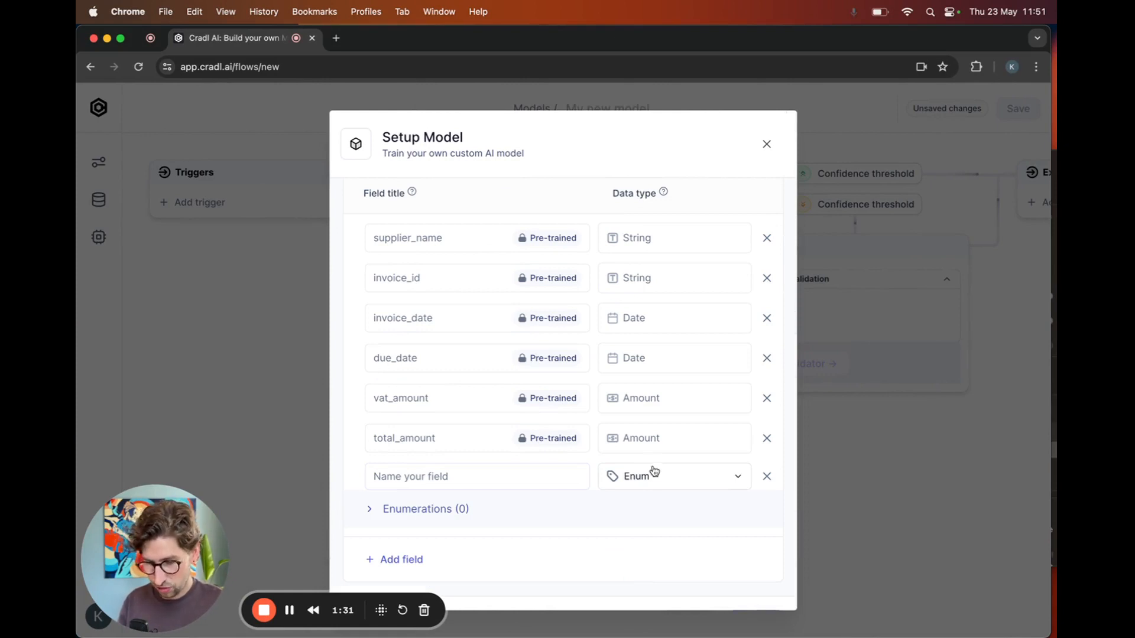
pyautogui.scroll(-1, 654, 482)
pyautogui.click(540, 463)
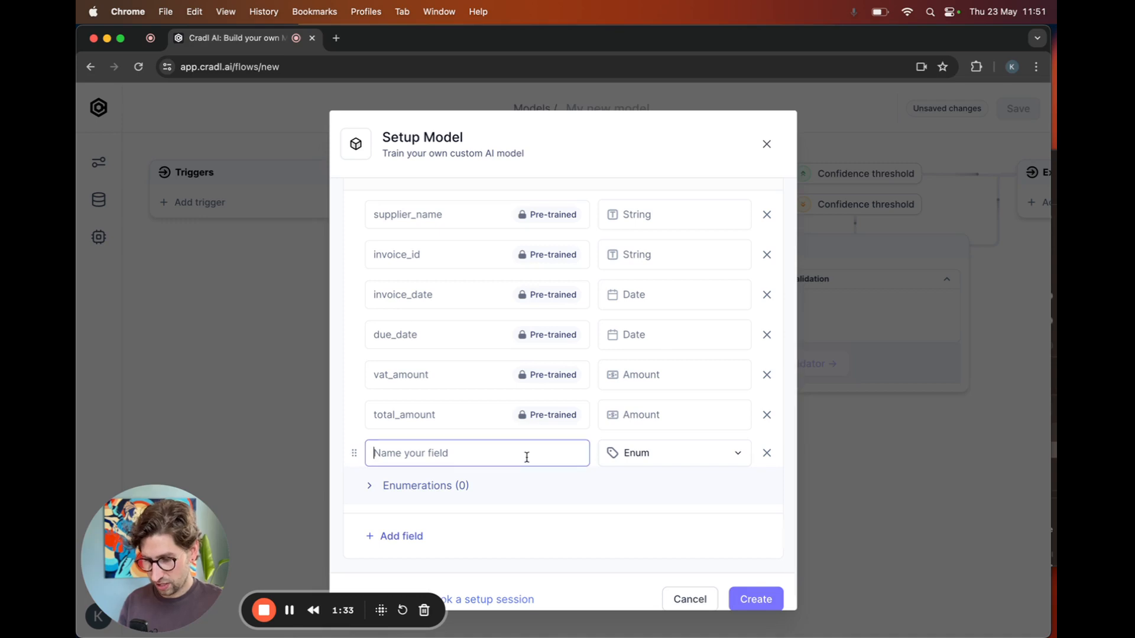
pyautogui.write('Currency')
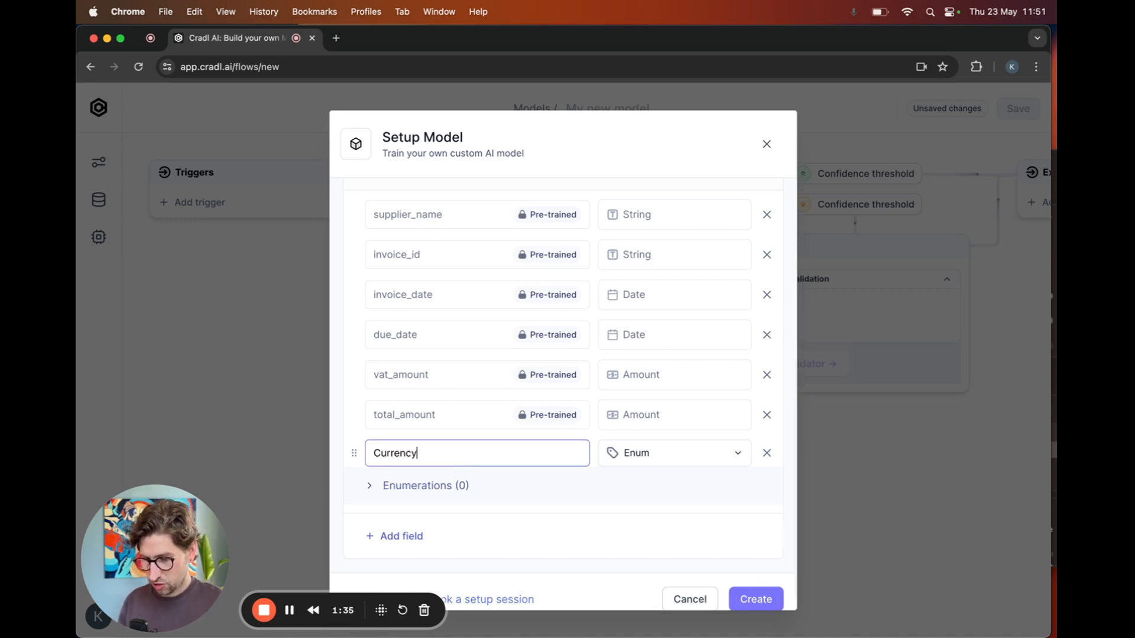
# Add EUR and USD as the enumeration options of the Currency field
pyautogui.scroll(-1, 425, 493)
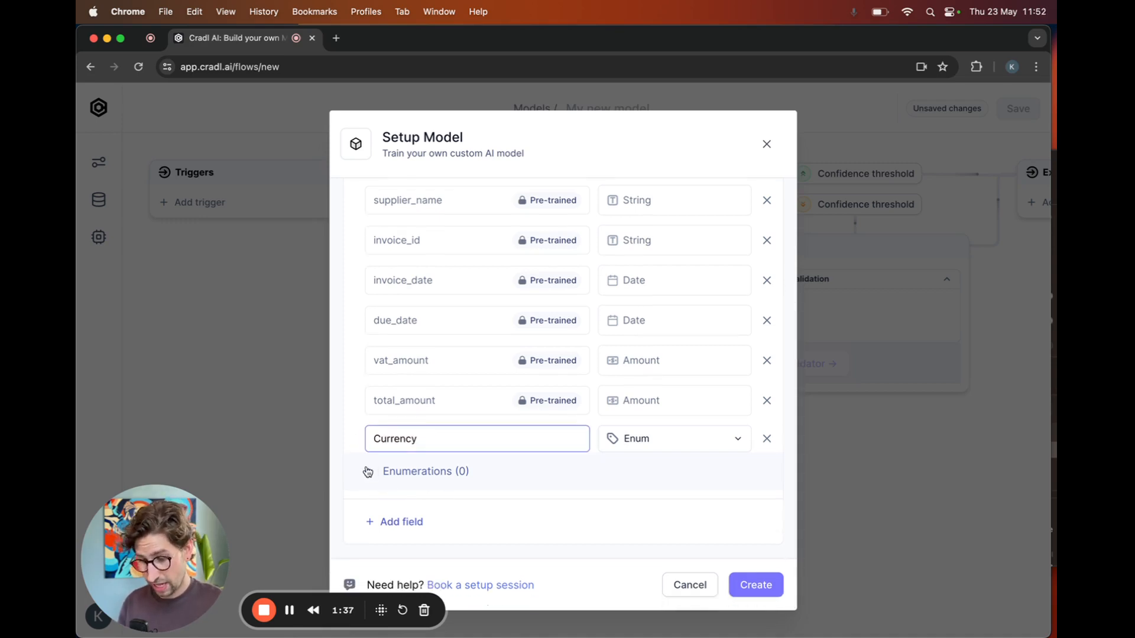
pyautogui.click(424, 473)
pyautogui.click(471, 511)
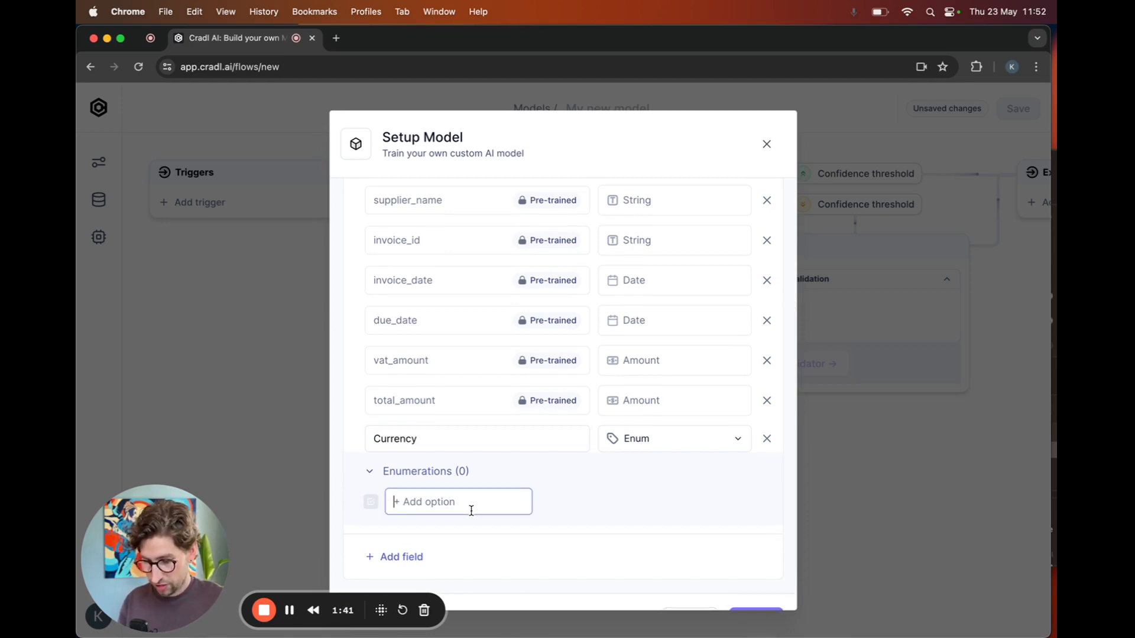
pyautogui.write('EUR')
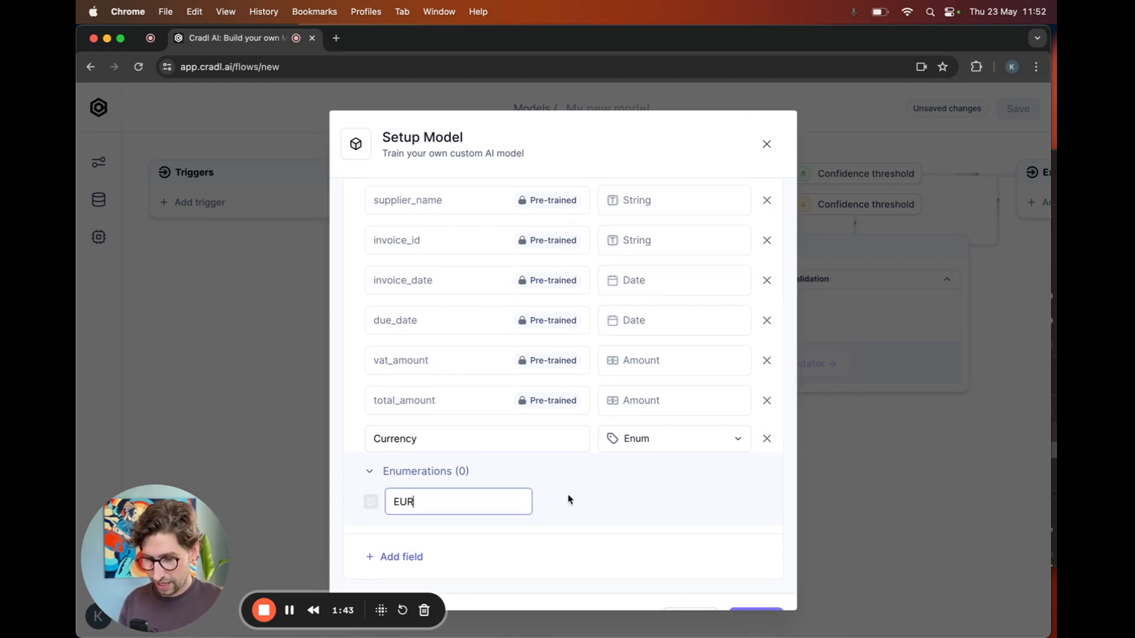
pyautogui.press('Return')
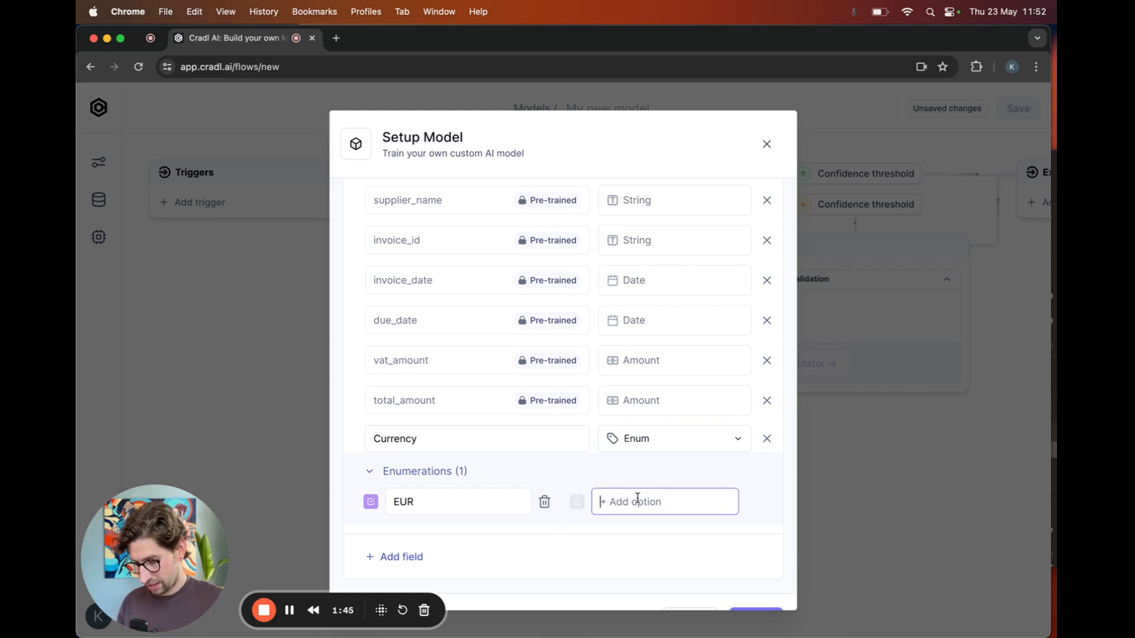
pyautogui.write('USD')
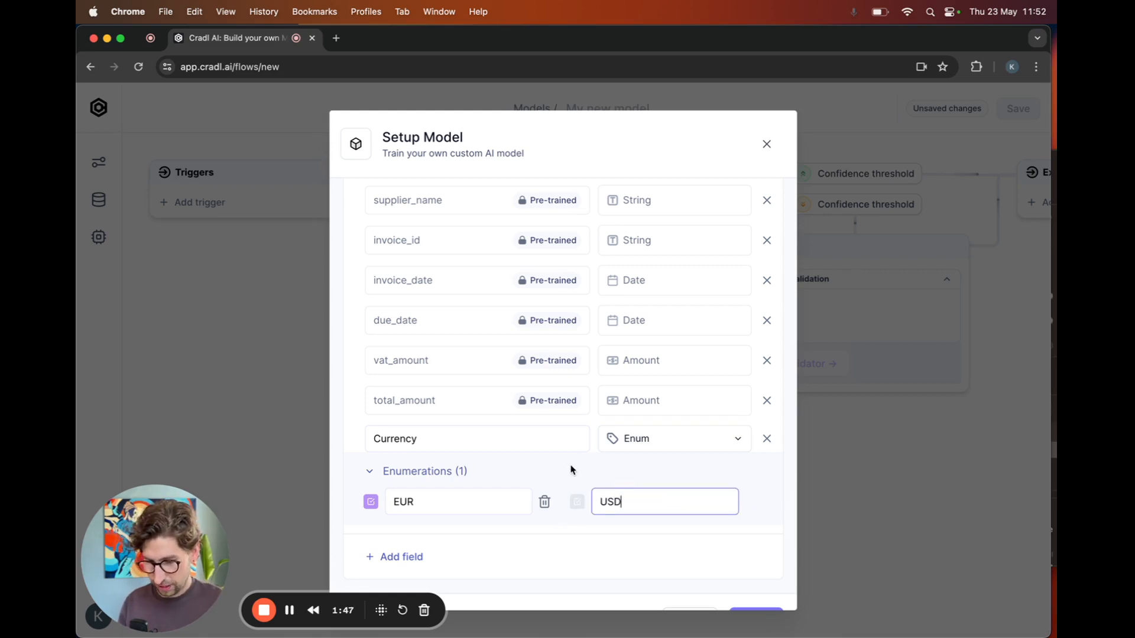
pyautogui.press('Return')
pyautogui.scroll(-3, 748, 509)
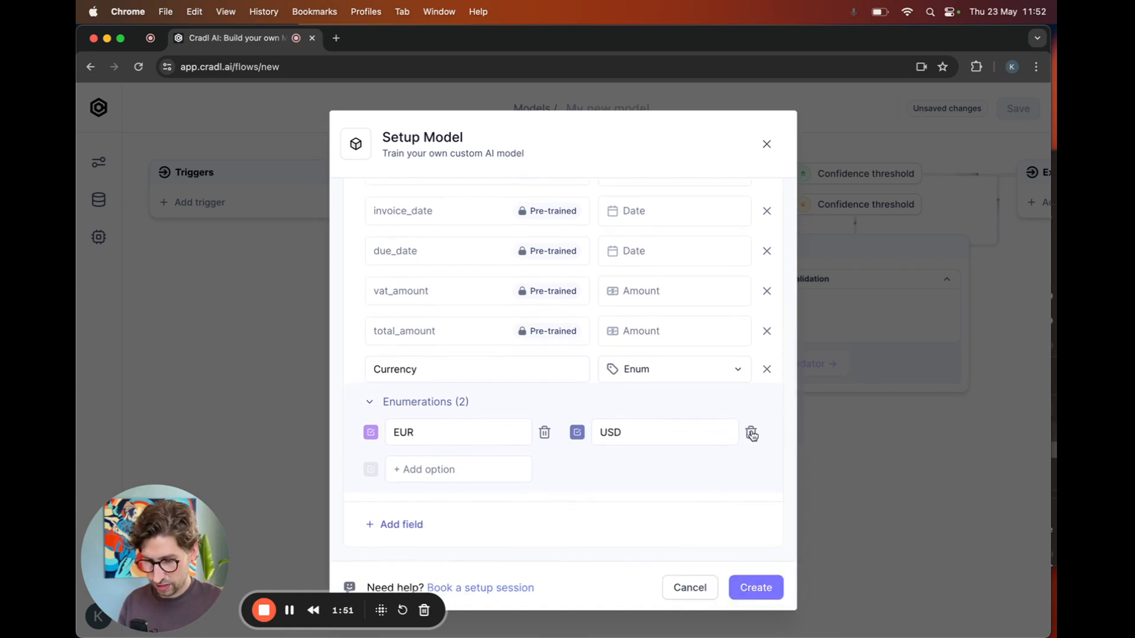
# Remove the USD option and the whole Currency field, and create the model with the remaining pre-trained invoice fields
pyautogui.click(752, 434)
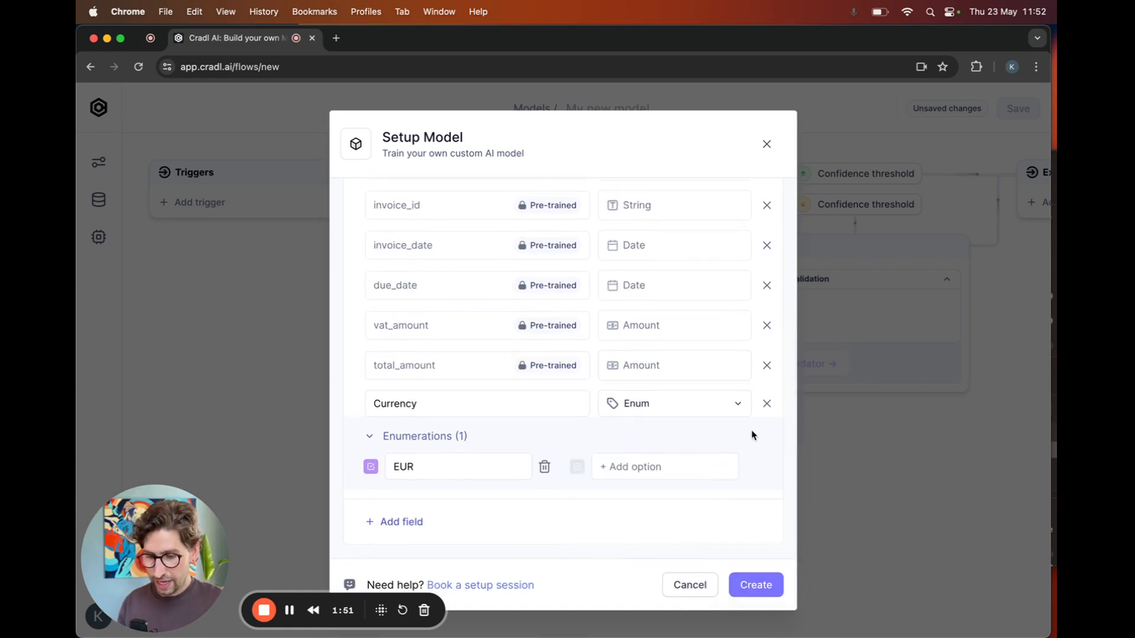
pyautogui.click(768, 404)
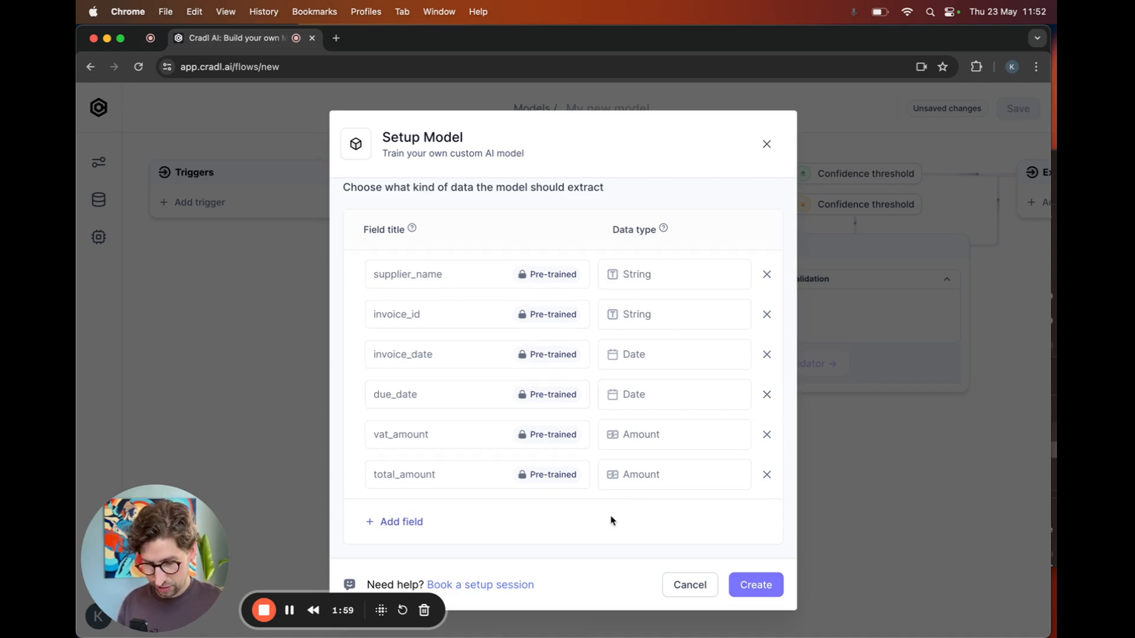
pyautogui.scroll(3, 570, 431)
pyautogui.scroll(-3, 525, 456)
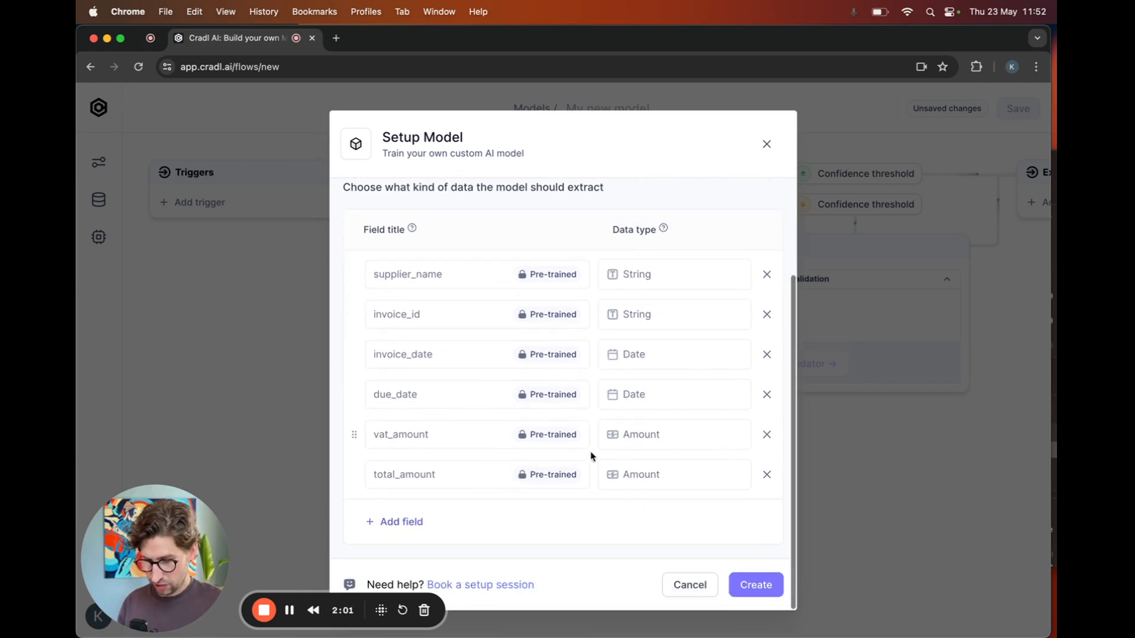
pyautogui.click(762, 586)
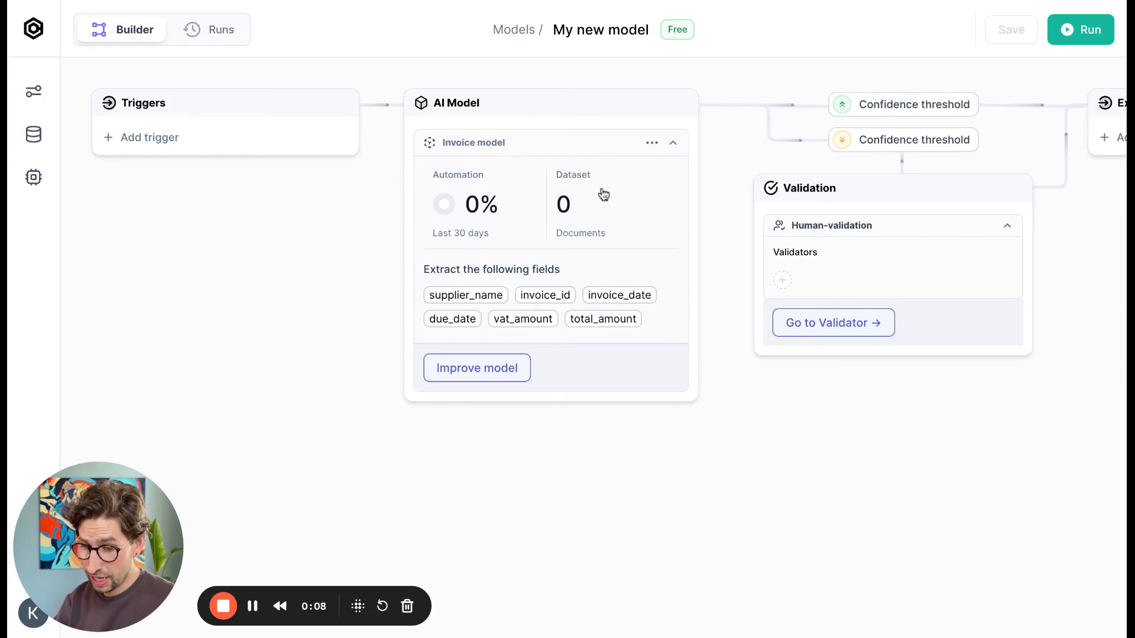
# Look at the document upload panel for running the model and close it again
pyautogui.click(1065, 39)
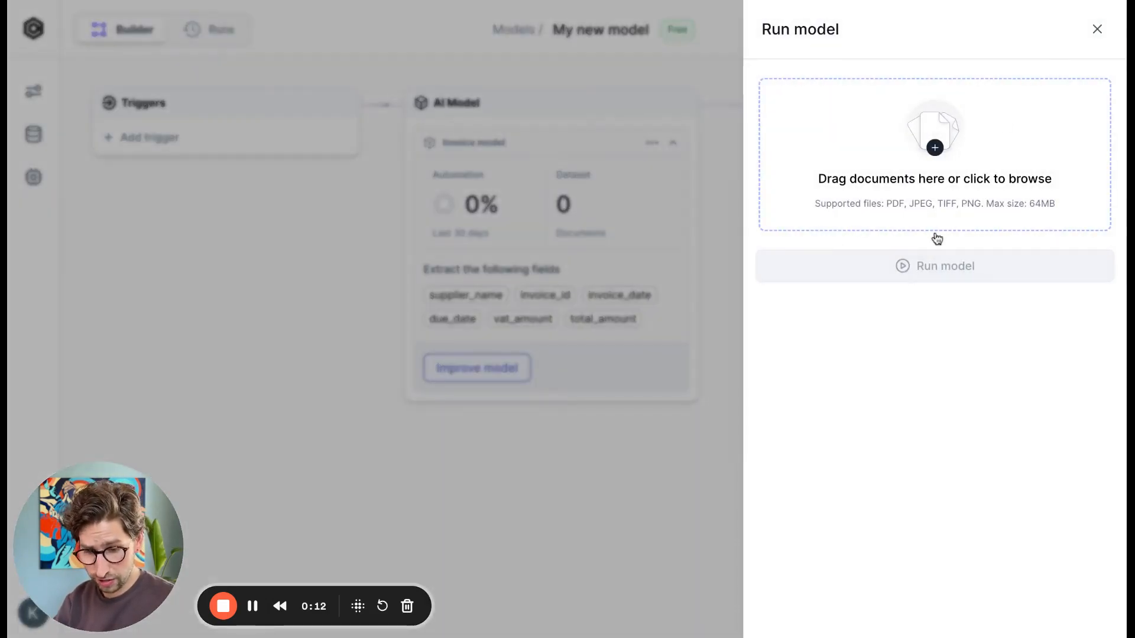
pyautogui.click(1098, 30)
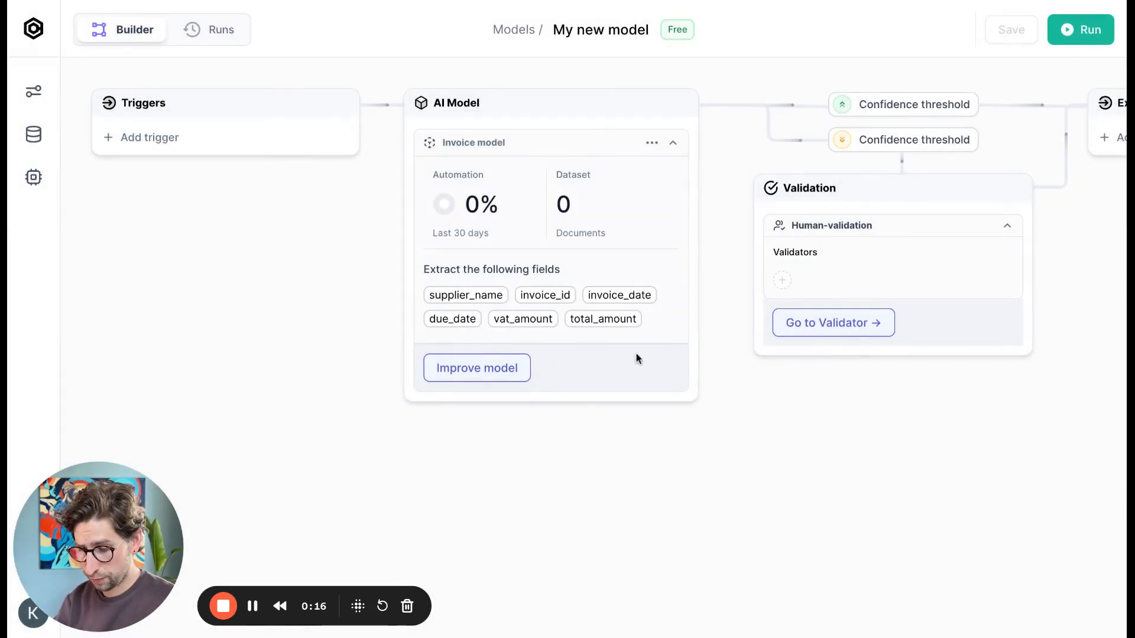
# Open the training page for improving the Invoice model, check its requirements, and upload demo_invoice_03.jpg to the dataset
pyautogui.click(518, 379)
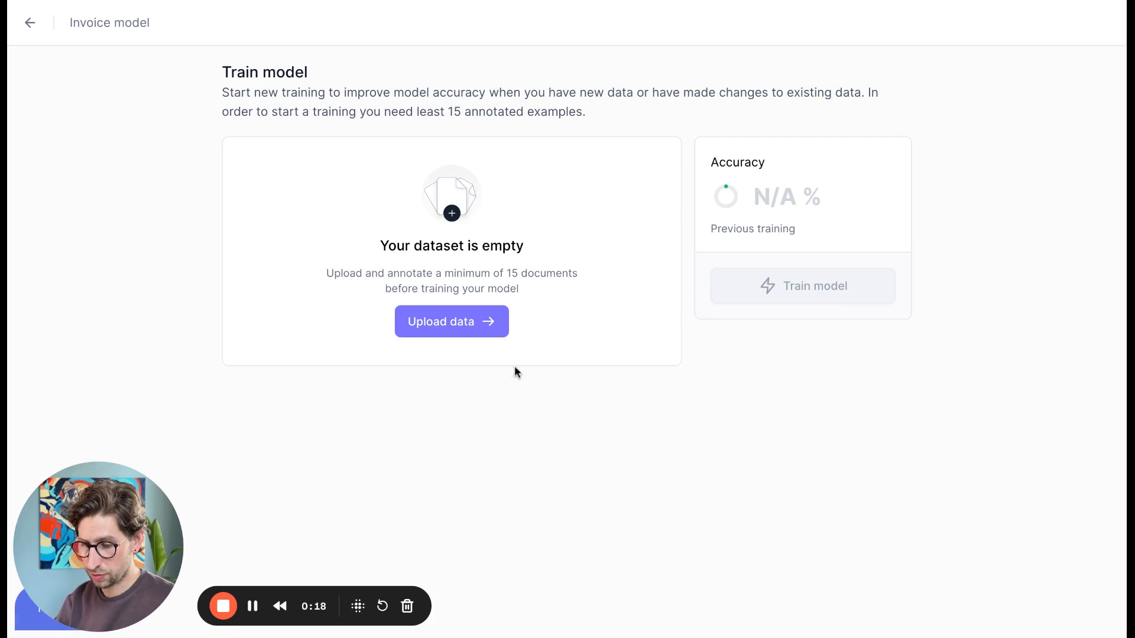
pyautogui.doubleClick(453, 113)
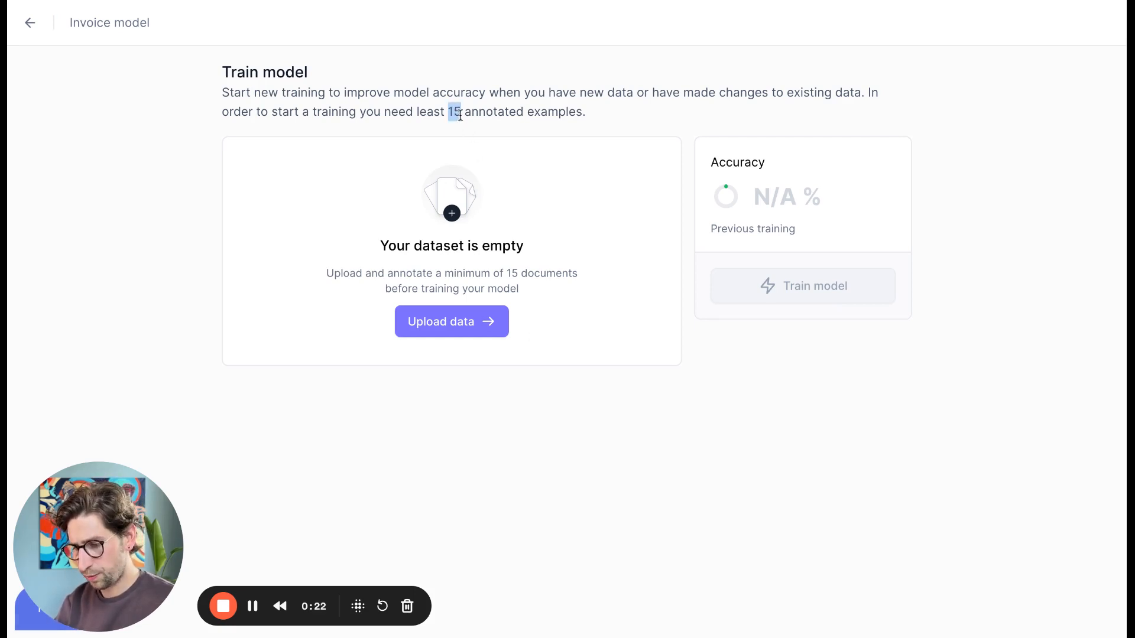
pyautogui.click(484, 117)
pyautogui.click(460, 325)
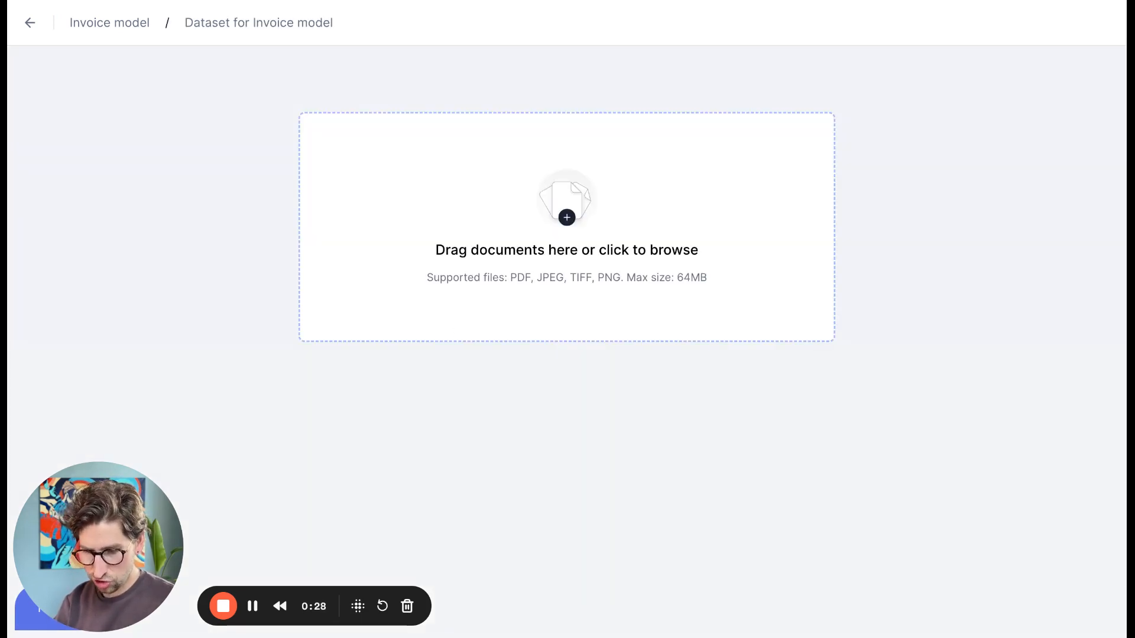
pyautogui.click(803, 333)
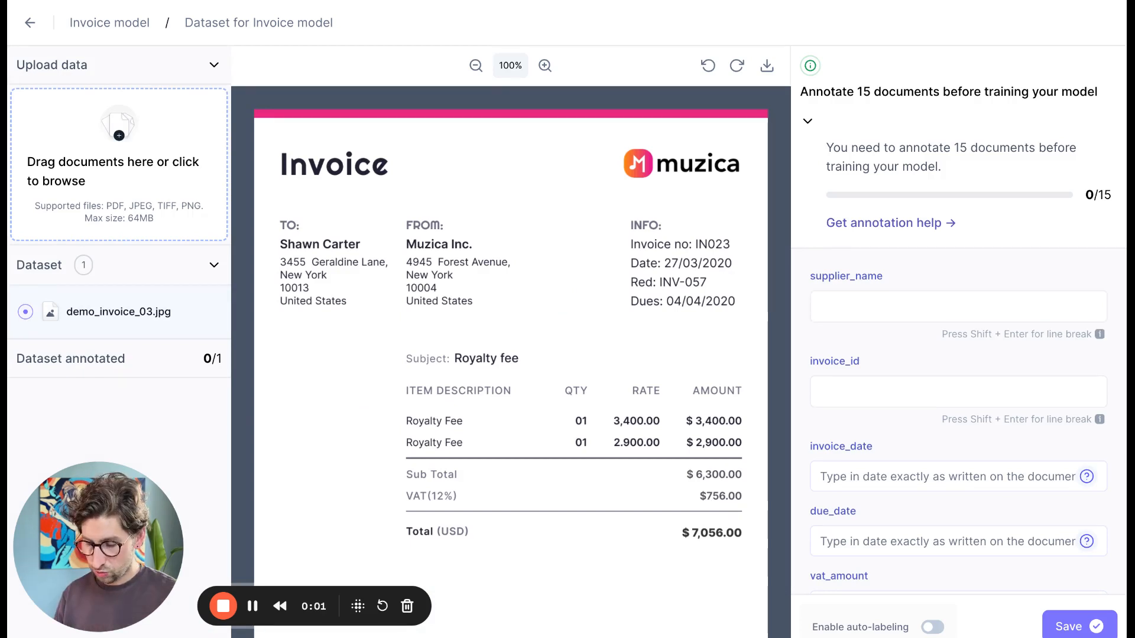
# Collapse the annotation notice and annotate demo_invoice_03.jpg with supplier_name Muzica Inc. and invoice_id IN023
pyautogui.click(807, 121)
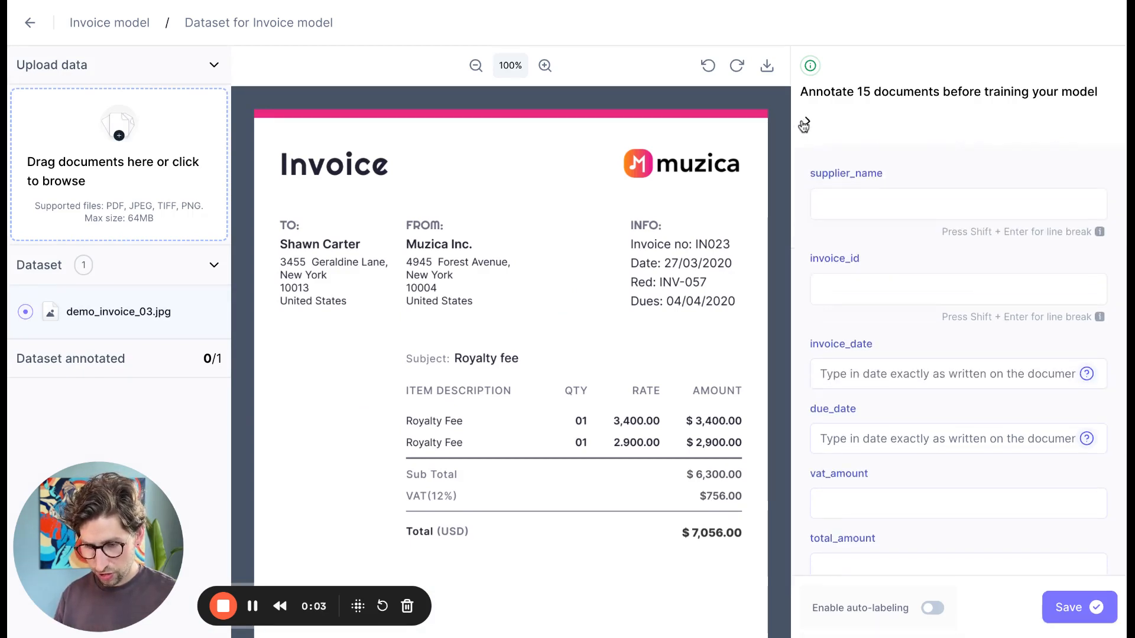
pyautogui.click(847, 189)
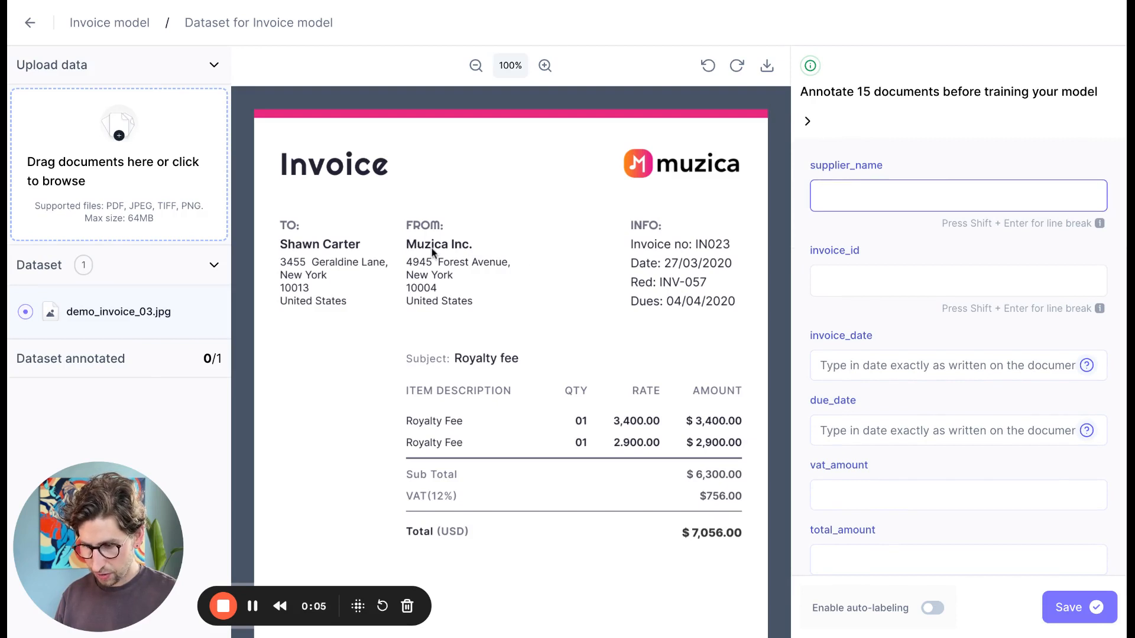
pyautogui.write('Muzica Inc.')
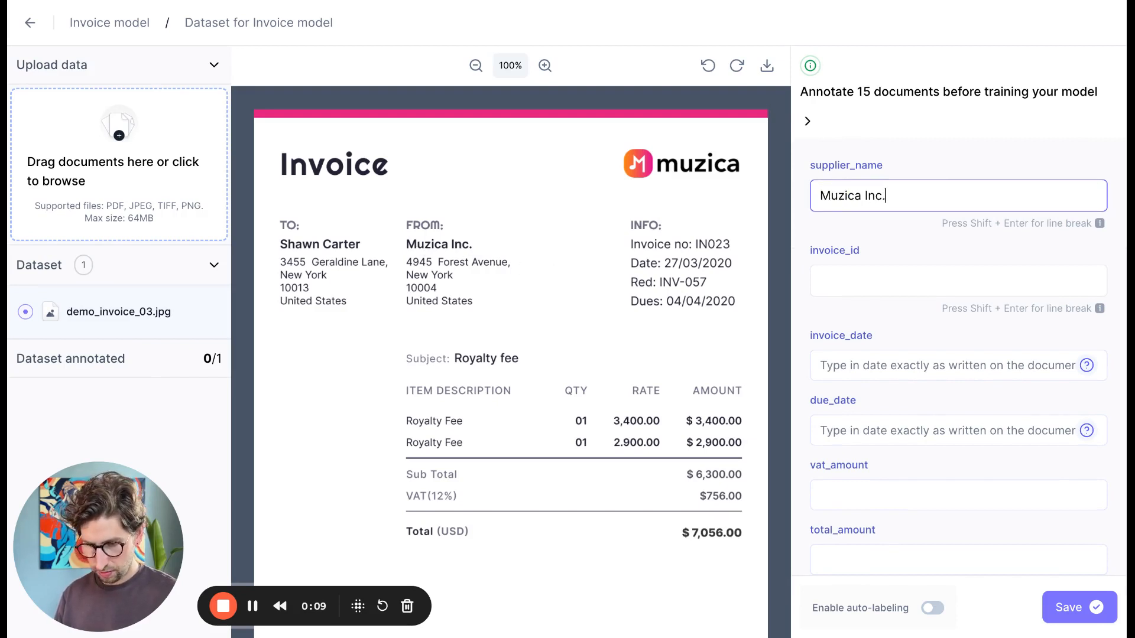
pyautogui.click(864, 269)
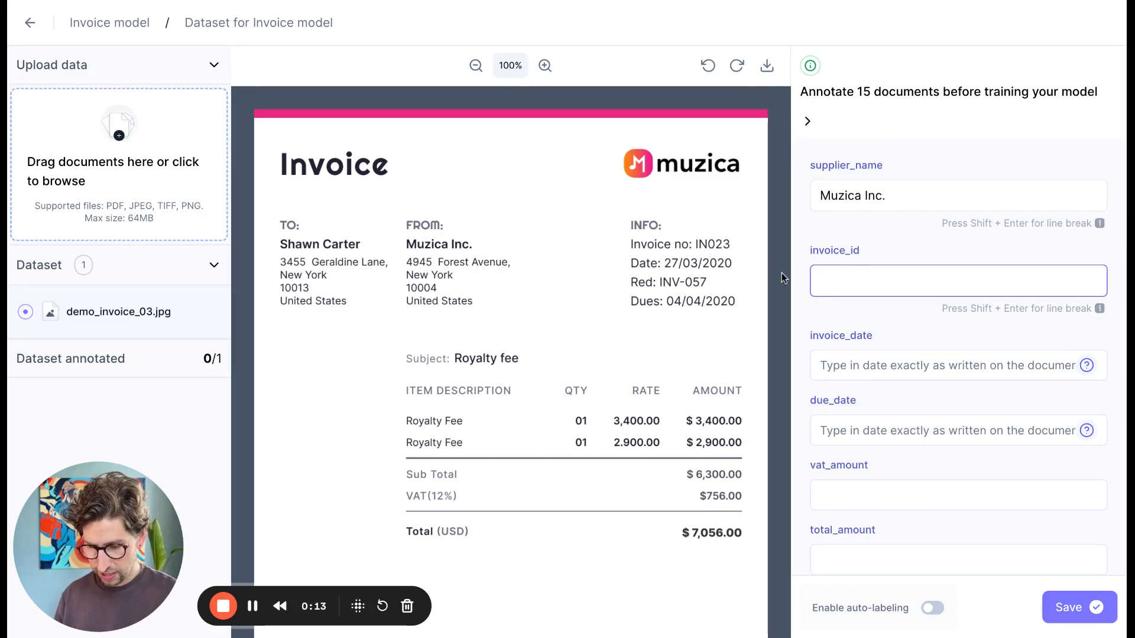
pyautogui.write('IN')
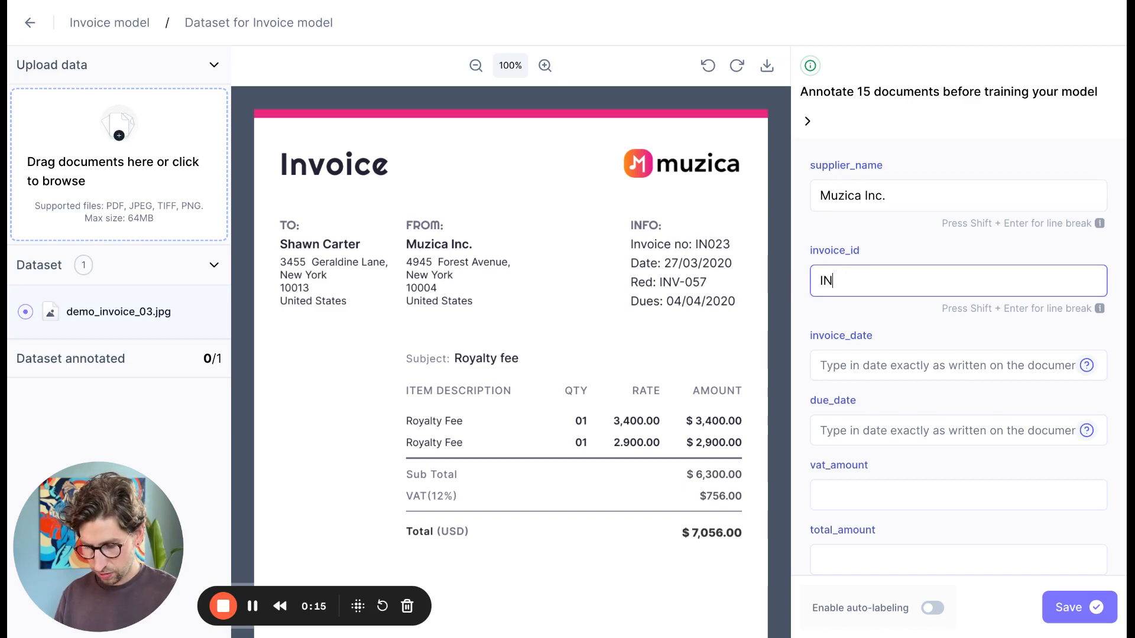
pyautogui.write('023')
# Fill in invoice_date as 27/03/2020 and due_date as 04/04/2020 for demo_invoice_03.jpg
pyautogui.click(879, 358)
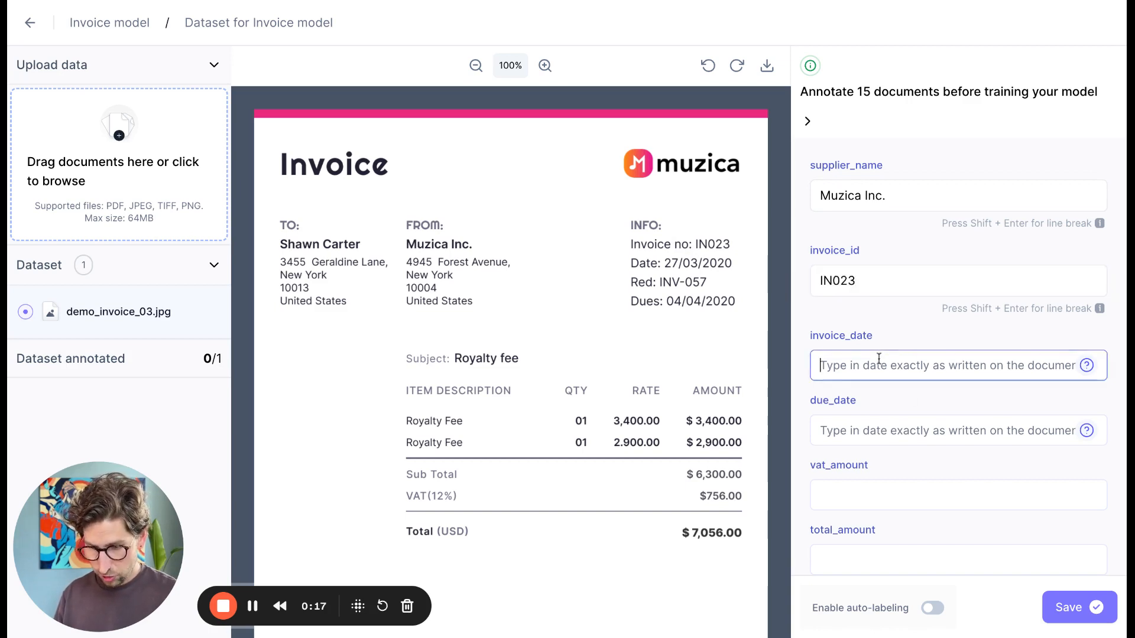
pyautogui.write('27')
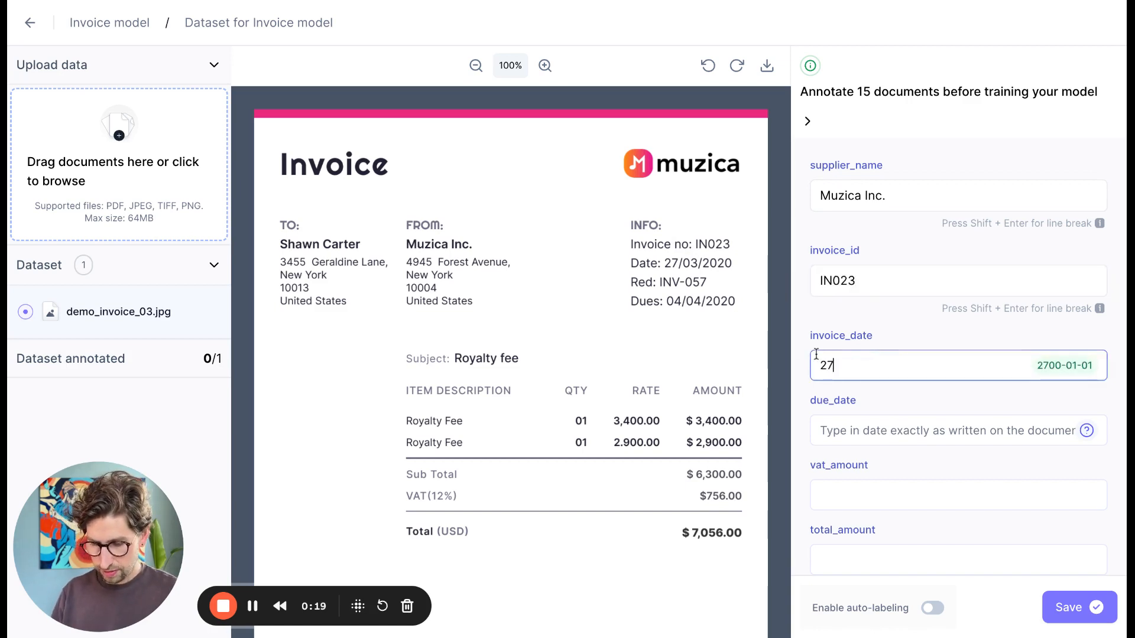
pyautogui.write('/03/2020')
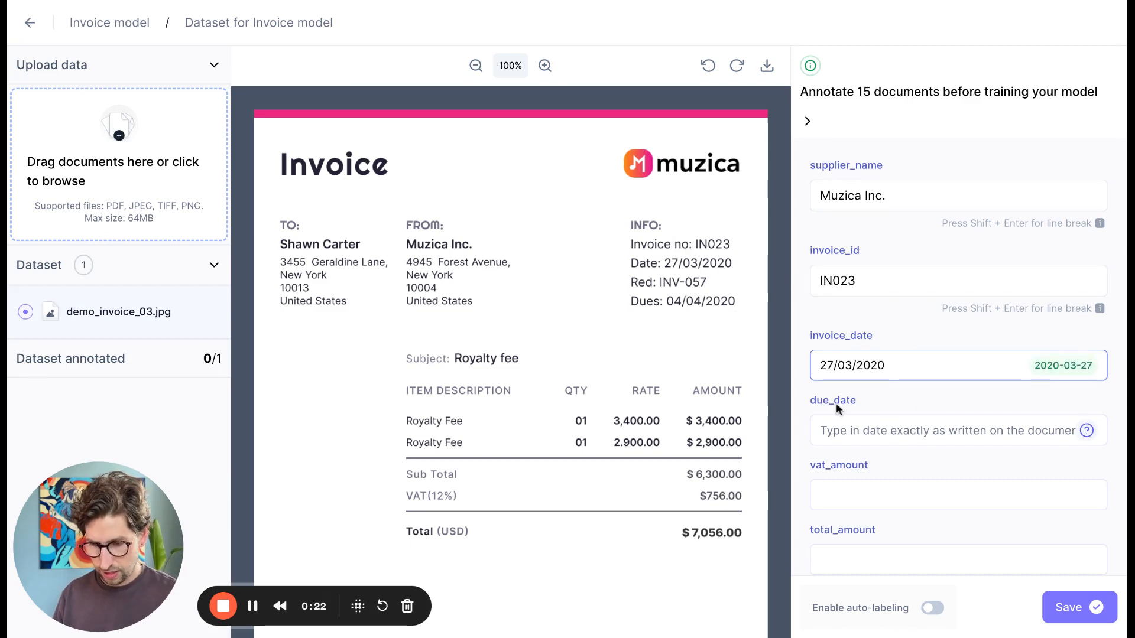
pyautogui.click(851, 437)
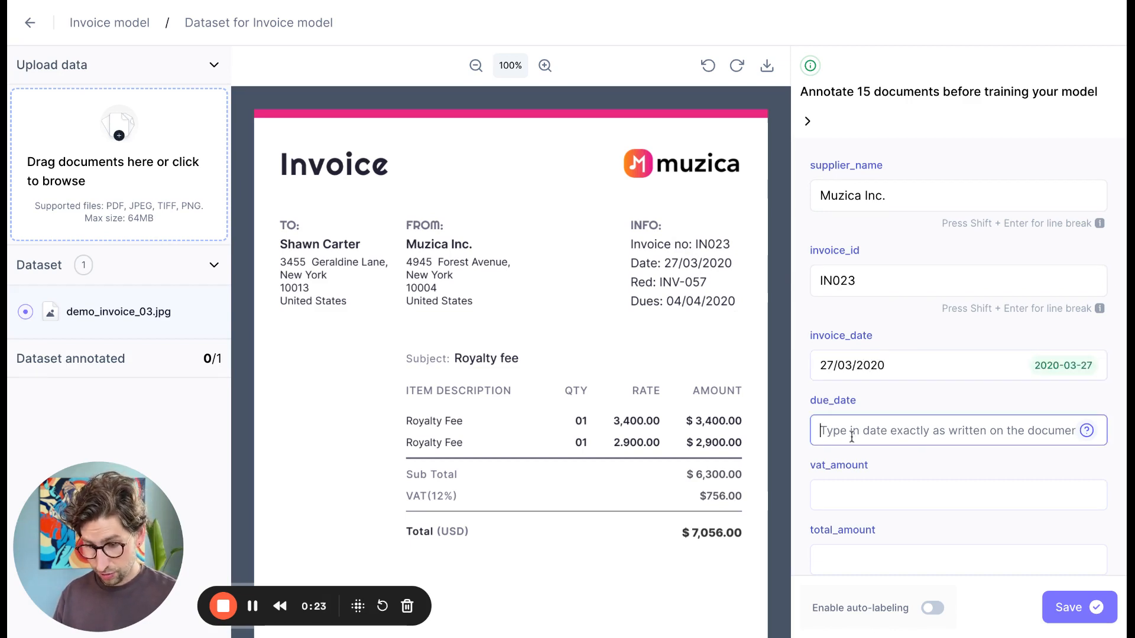
pyautogui.write('0')
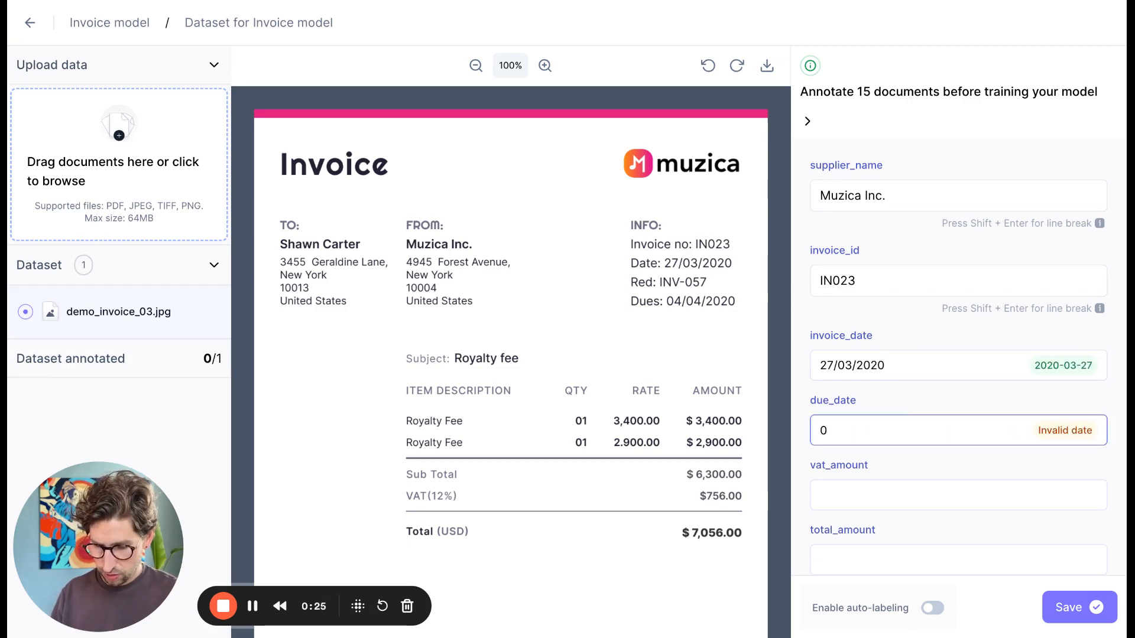
pyautogui.write('4/04/2020')
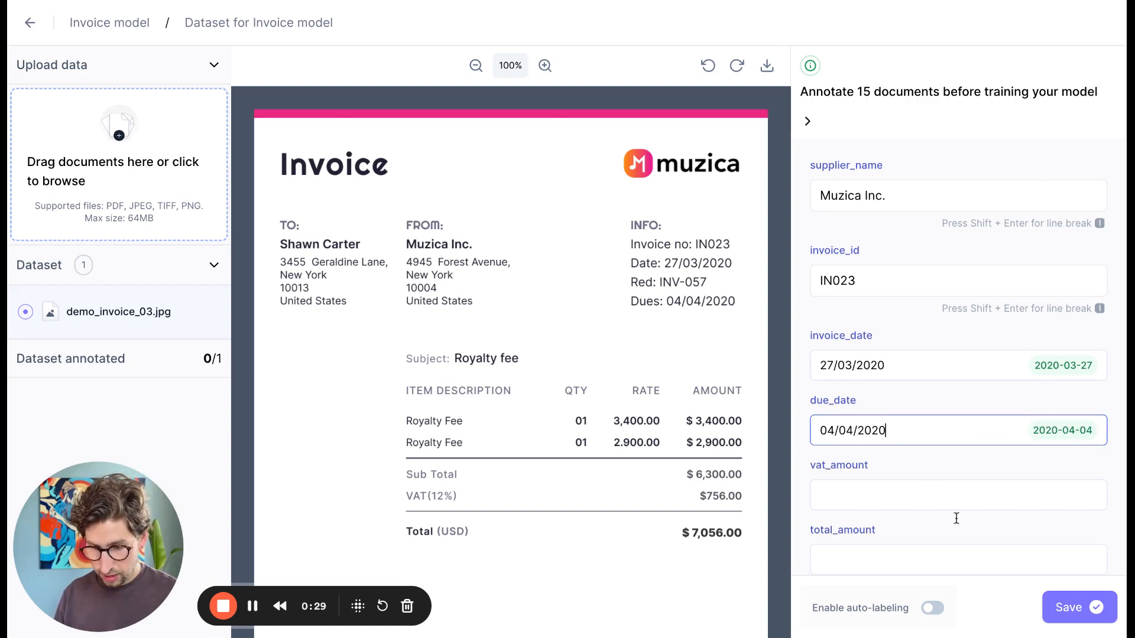
# Fill in vat_amount as 756.00 and total_amount as 7,056.00 for the Muzica invoice
pyautogui.scroll(-1, 911, 491)
pyautogui.click(861, 472)
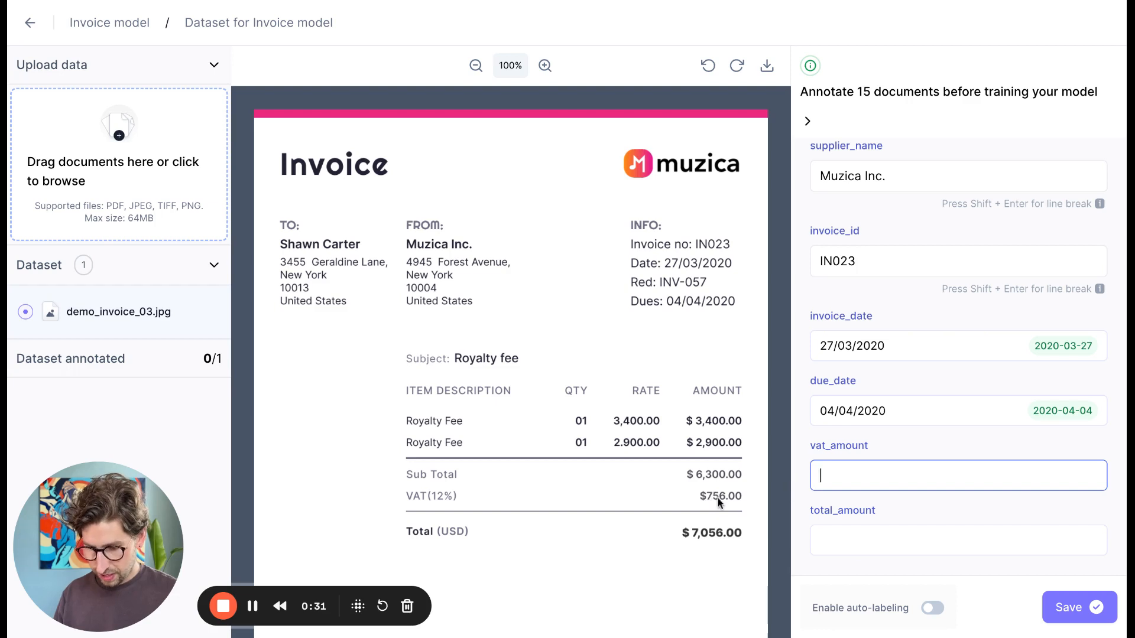
pyautogui.write('756')
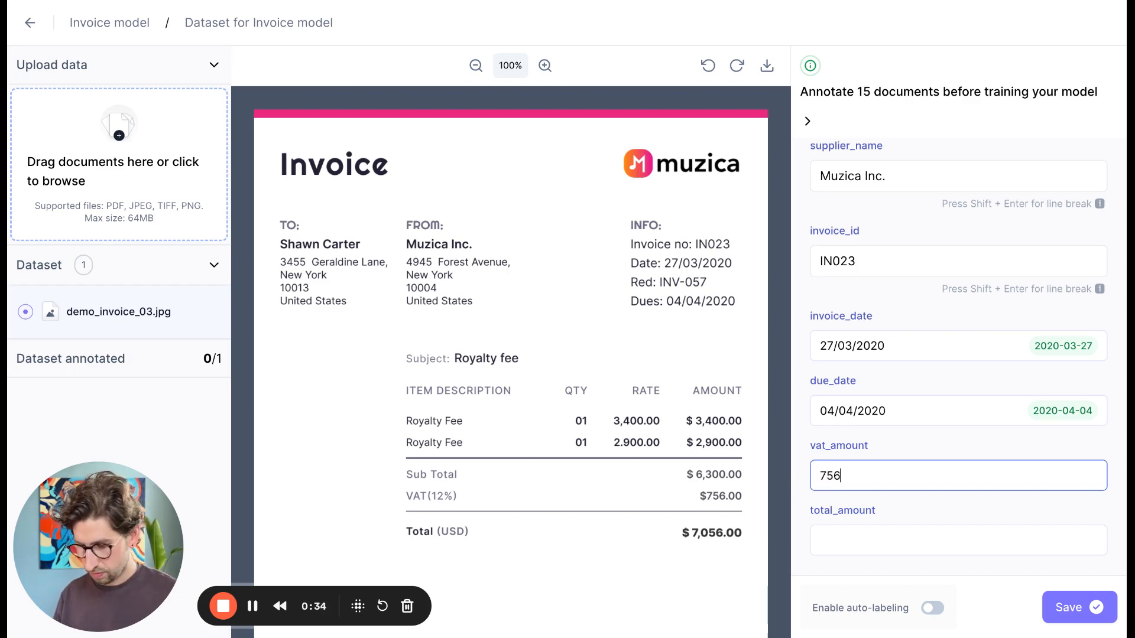
pyautogui.press('Tab')
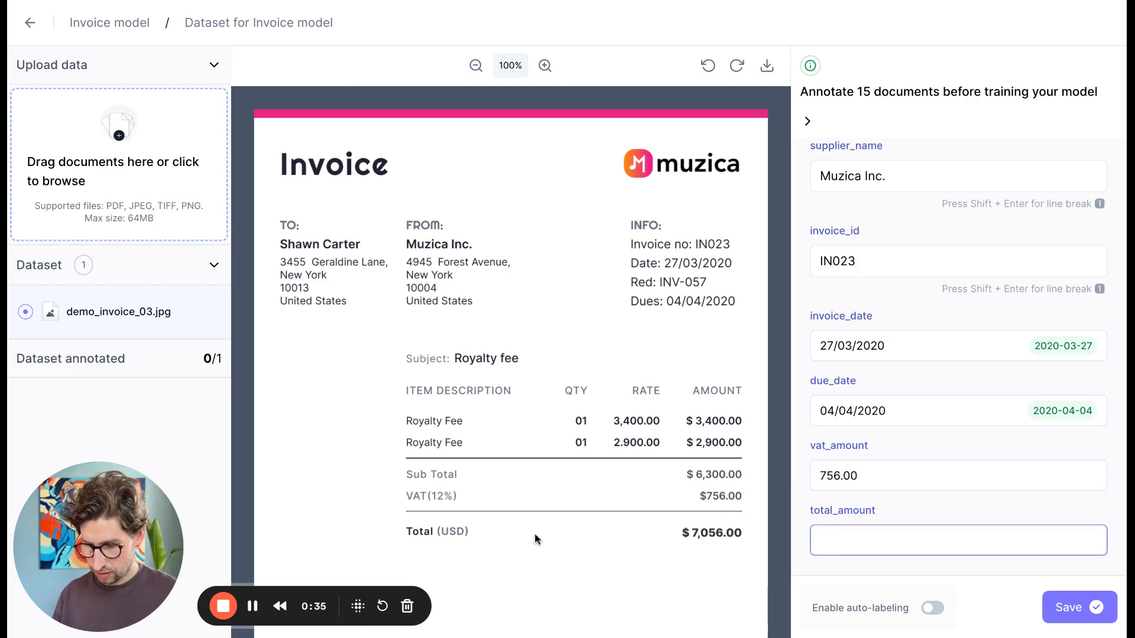
pyautogui.write('7,056')
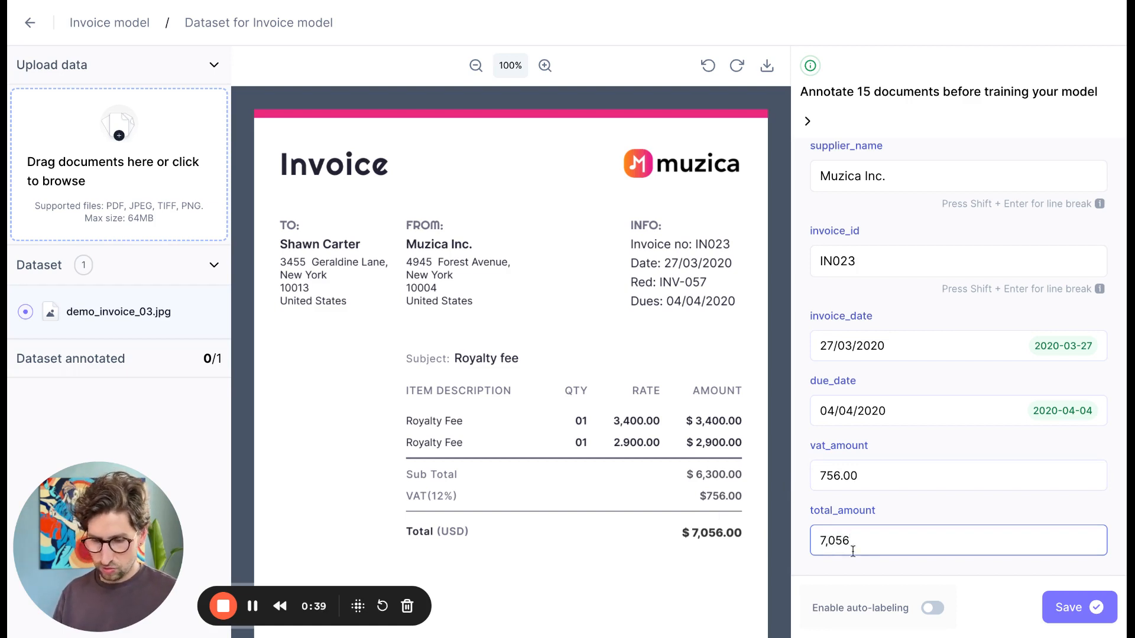
pyautogui.click(830, 572)
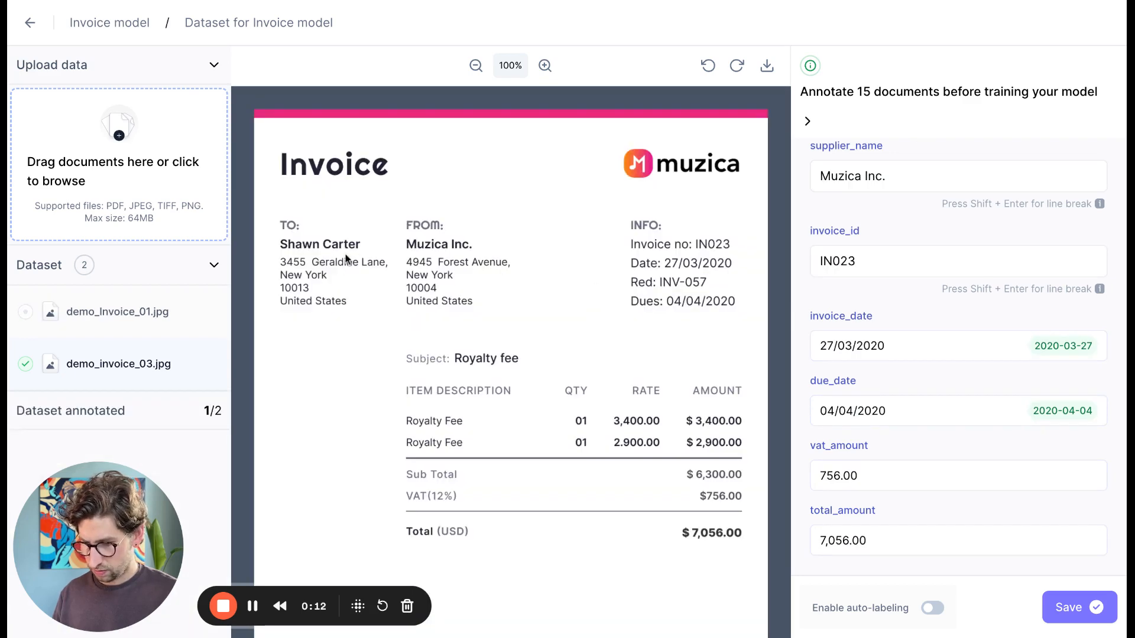
# Open demo_Invoice_01.jpg from the dataset and annotate it with supplier_name LOGOIPSUM CO. and invoice_id INV-0002
pyautogui.click(127, 323)
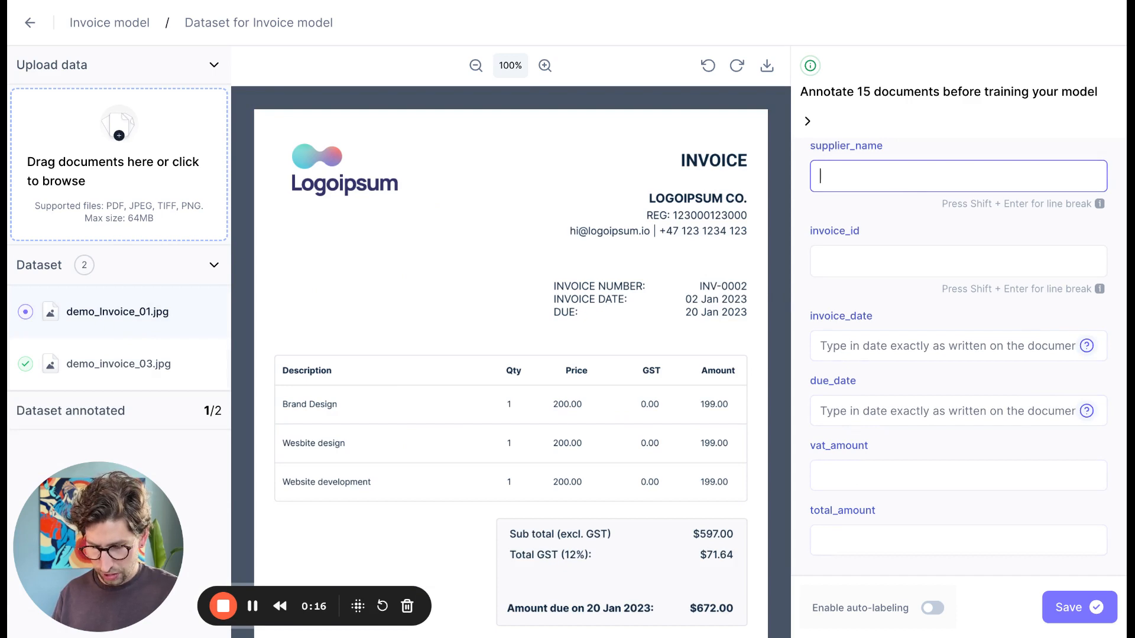
pyautogui.write('LOGOIP')
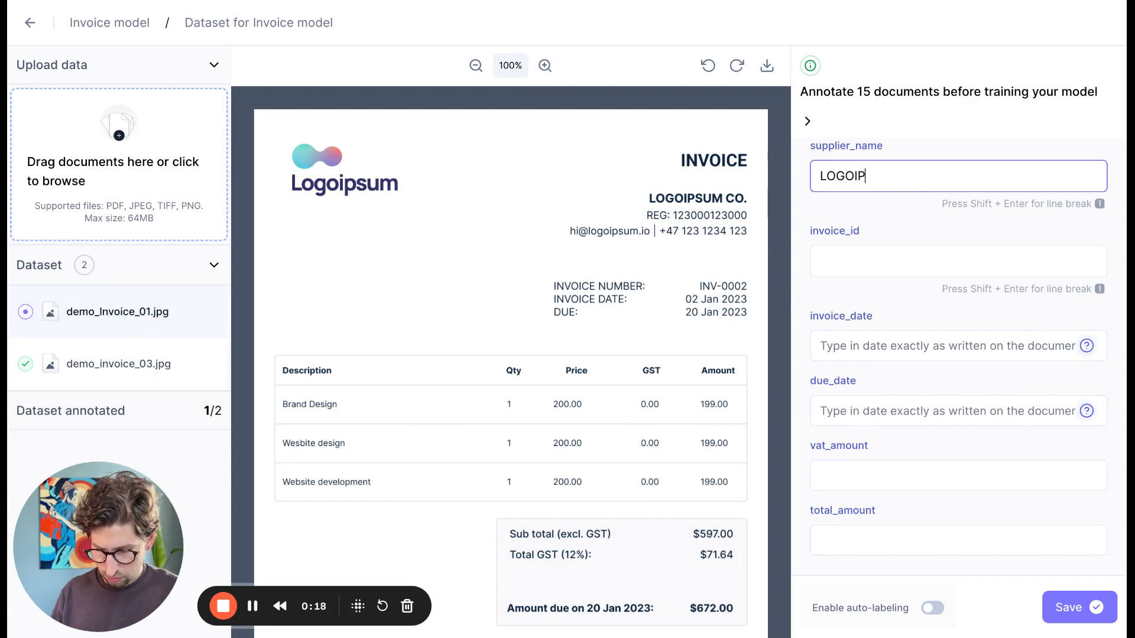
pyautogui.write('SUM C')
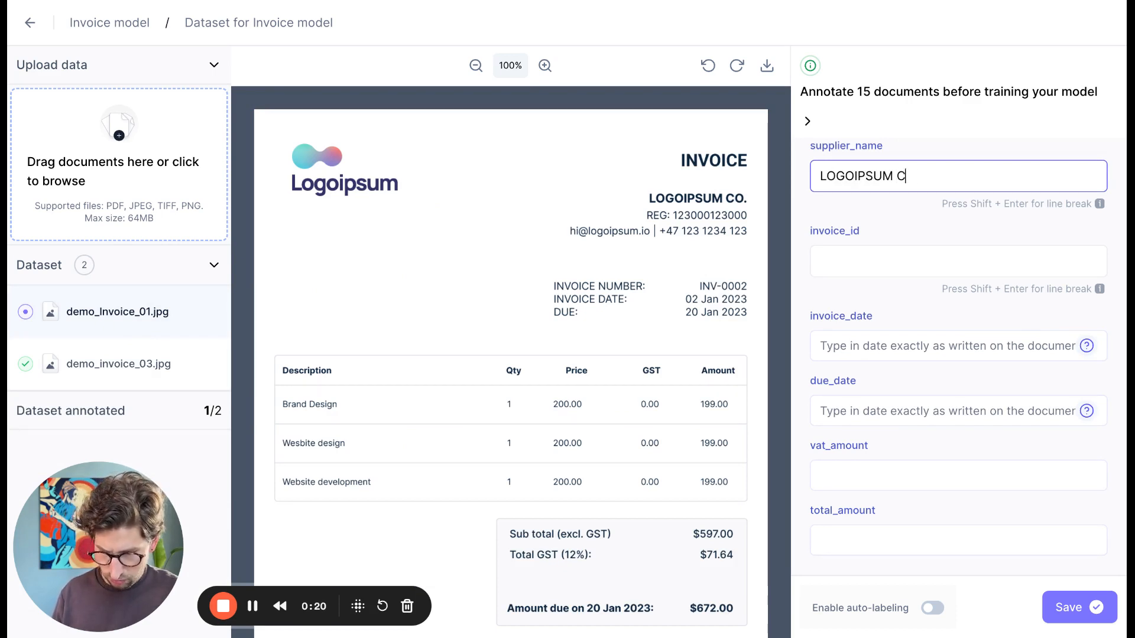
pyautogui.write('O.')
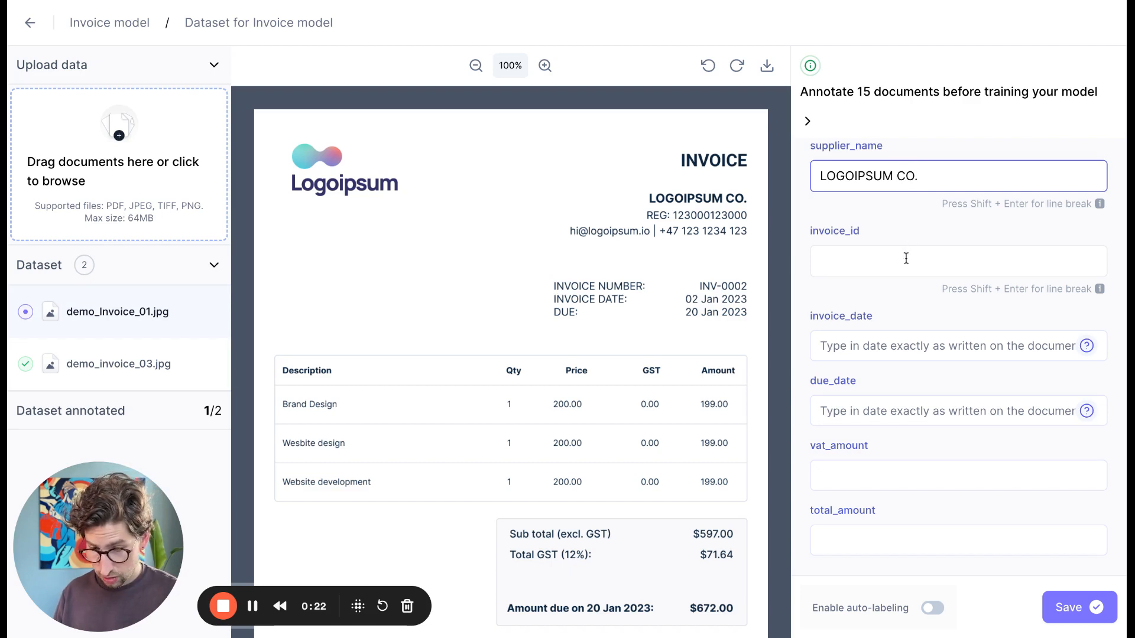
pyautogui.click(888, 262)
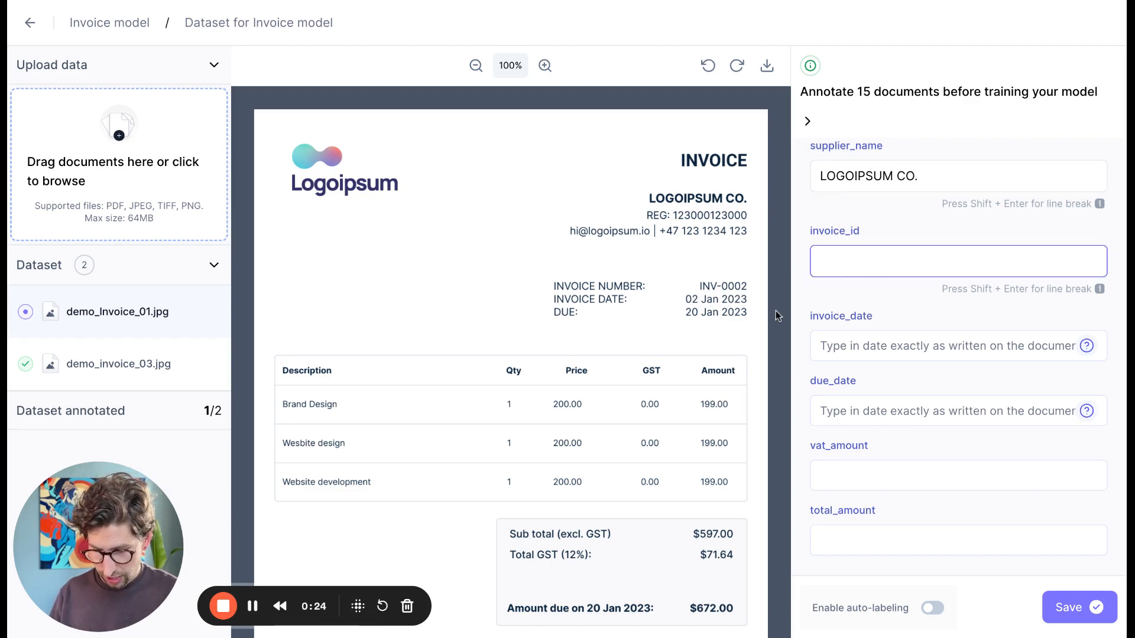
pyautogui.write('INV-00')
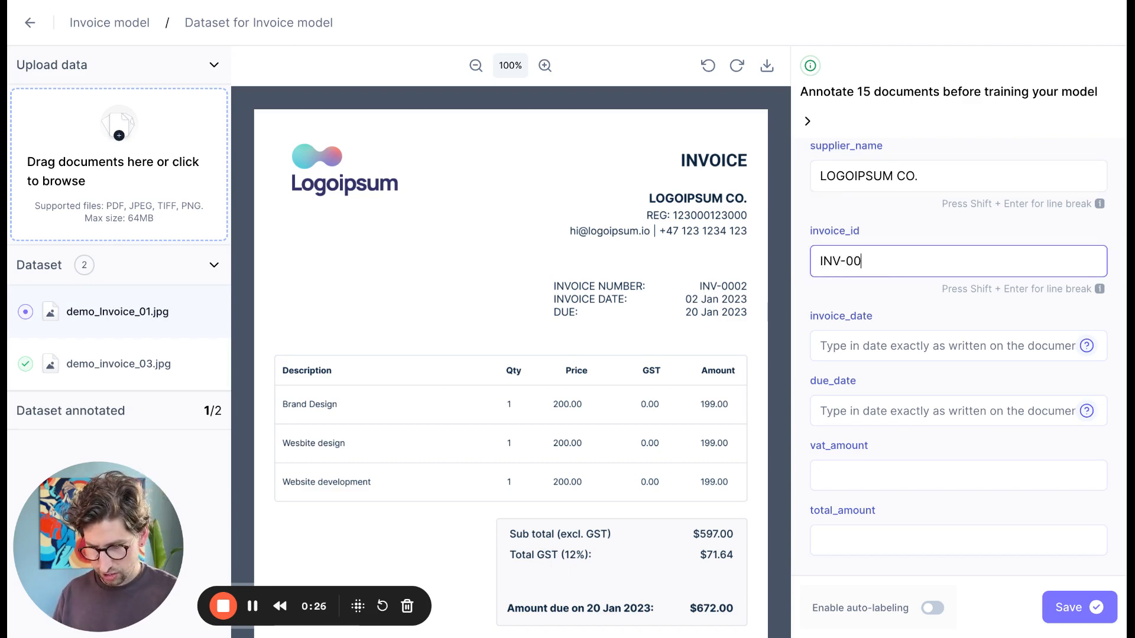
pyautogui.write('02')
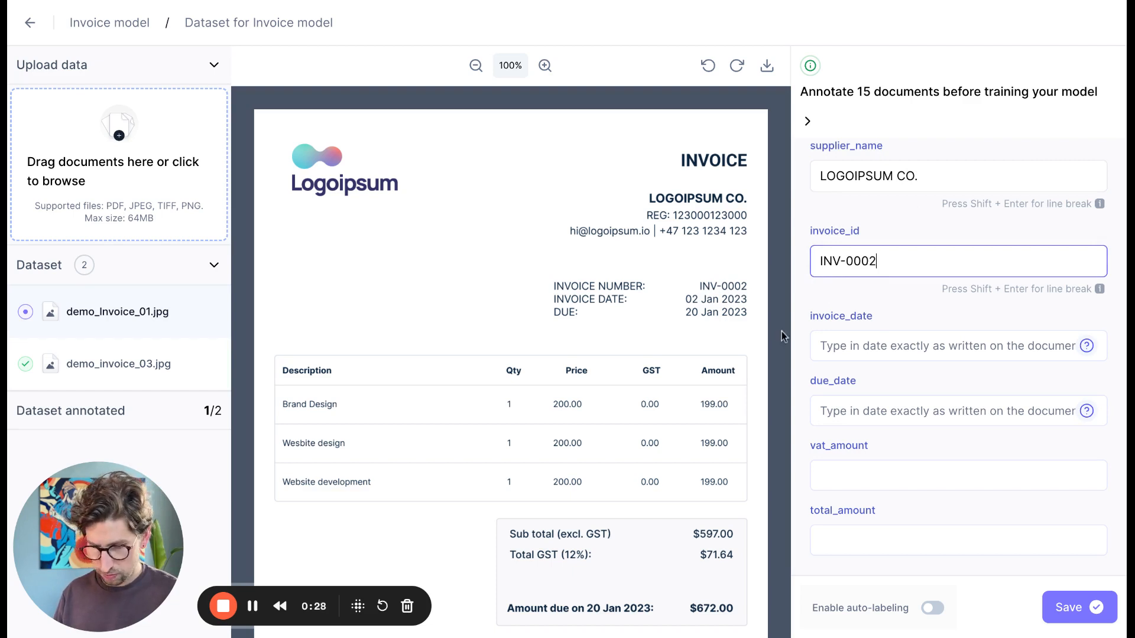
# Fill in invoice_date as 02 Jan 2023 and due_date as 20 Jan 2023 for demo_Invoice_01.jpg
pyautogui.click(861, 354)
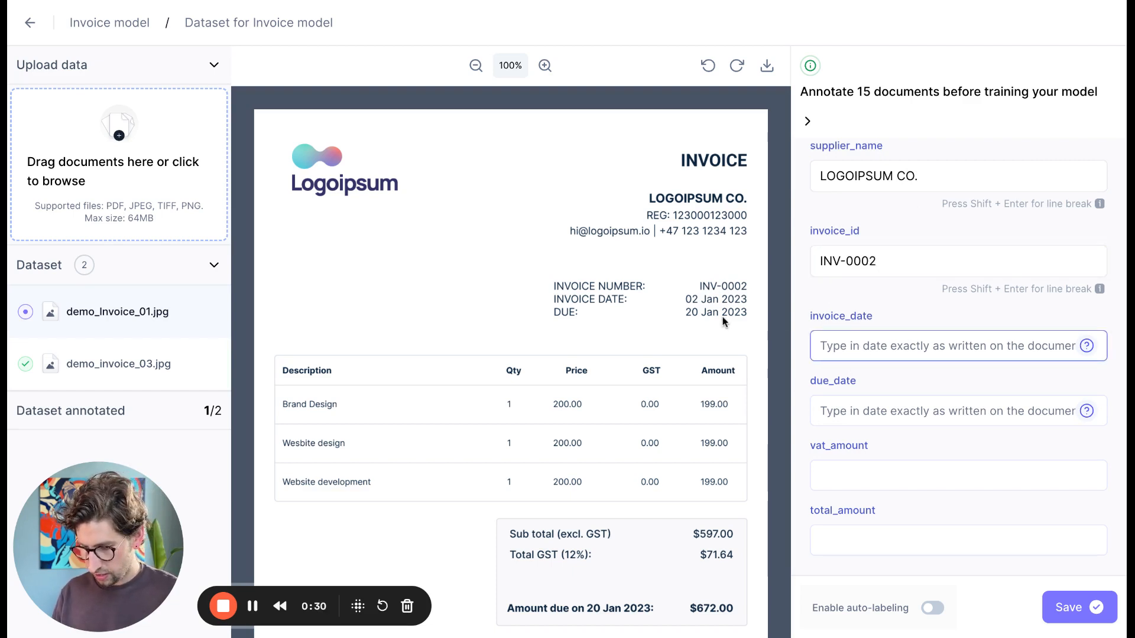
pyautogui.write('02 Jan')
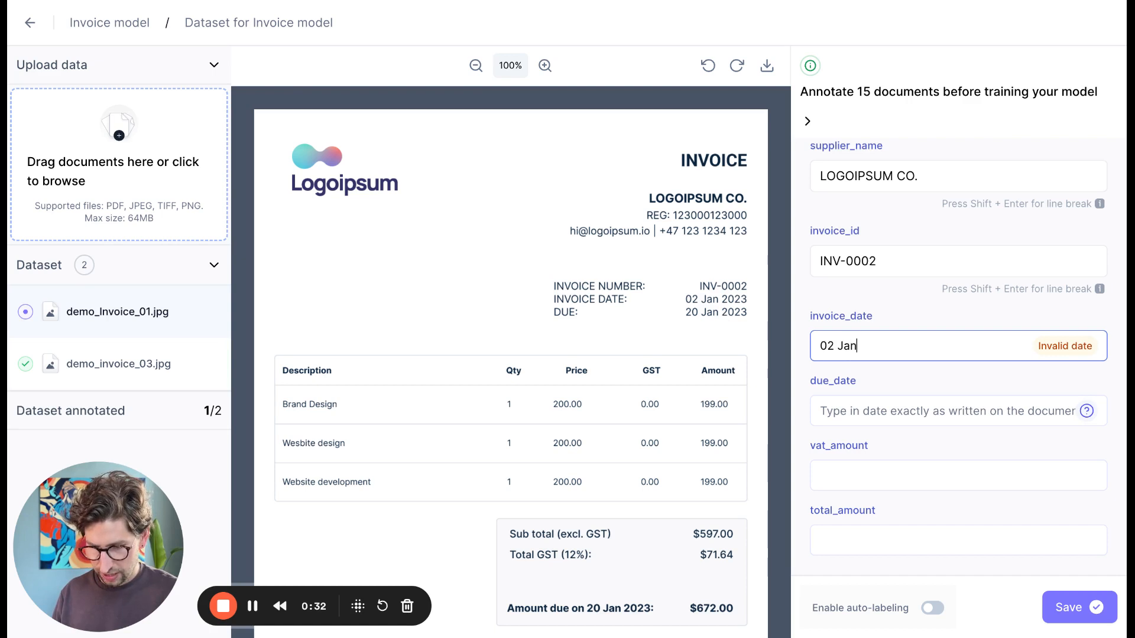
pyautogui.write(' 2023')
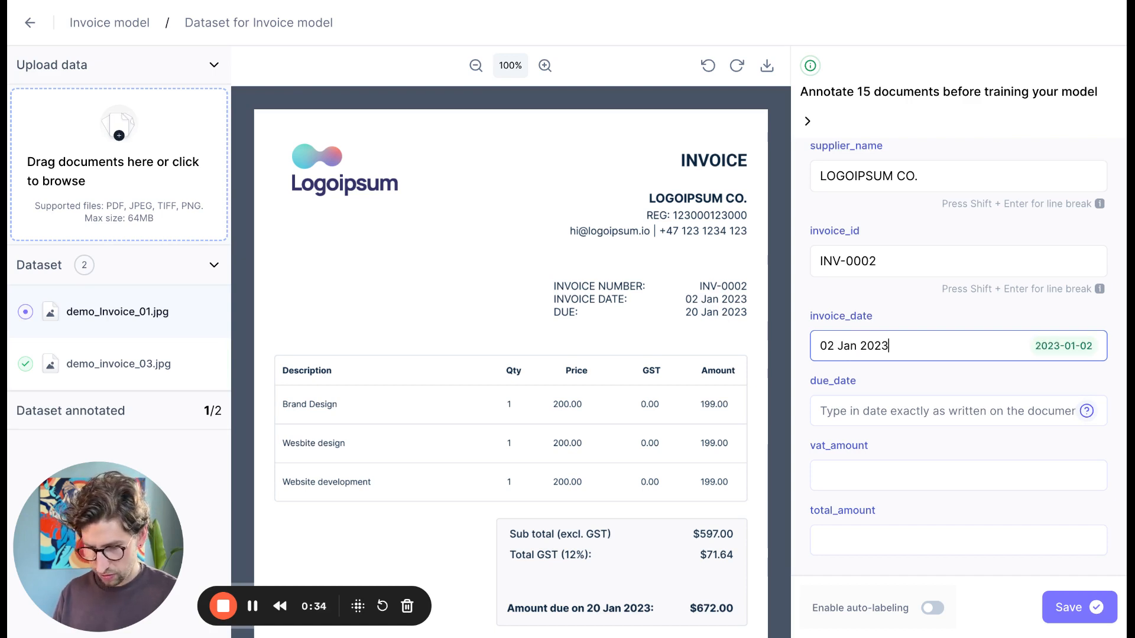
pyautogui.click(891, 410)
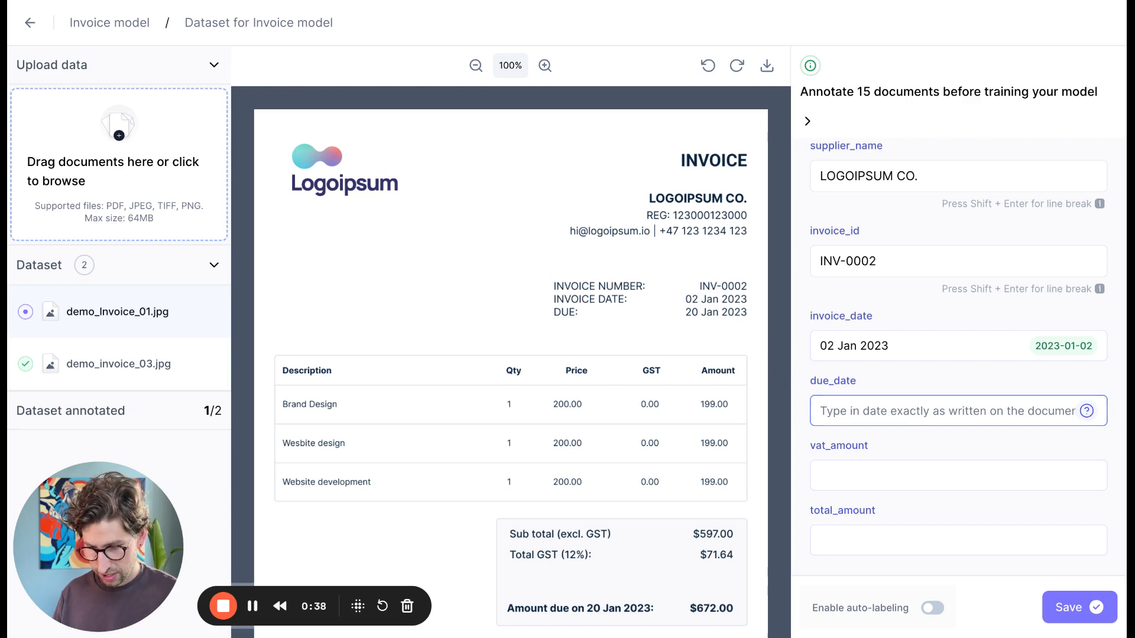
pyautogui.write('20')
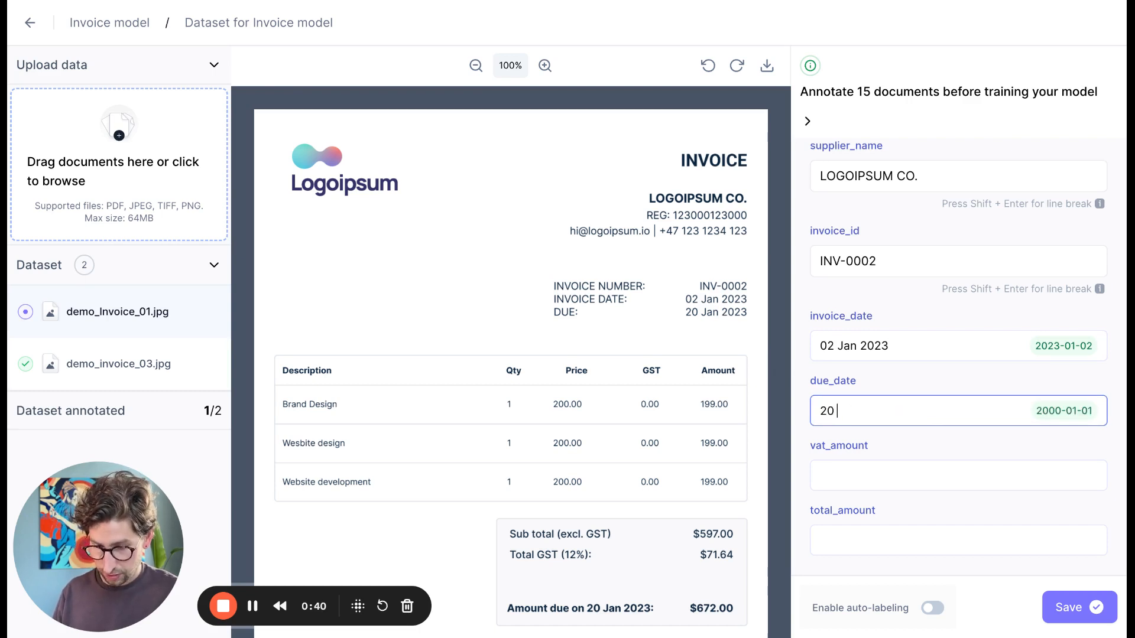
pyautogui.write(' Jan 202')
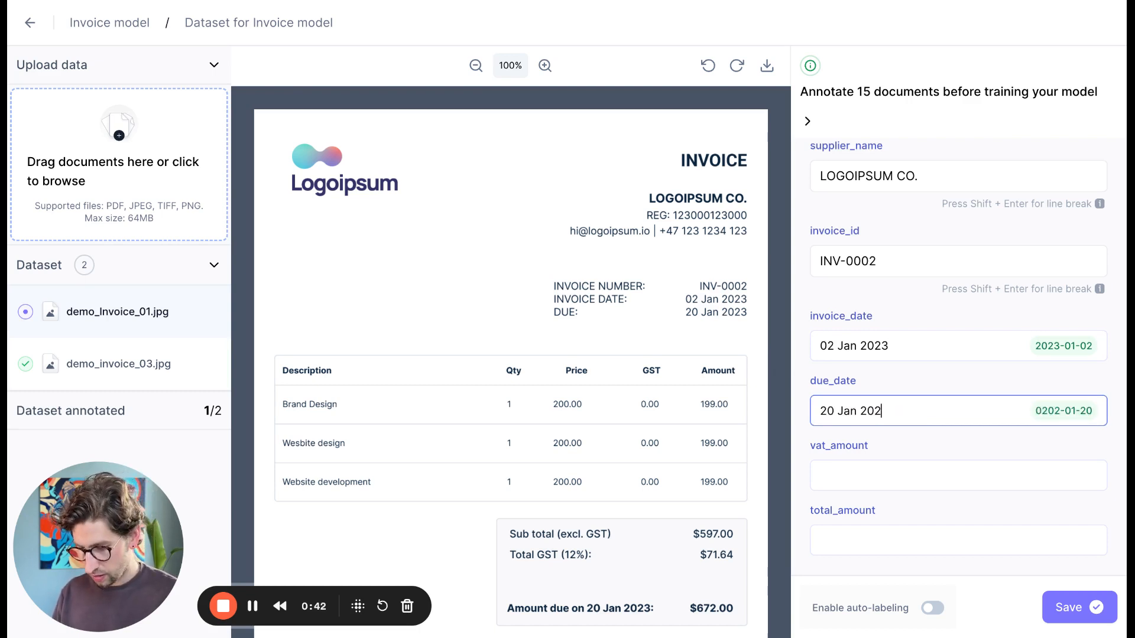
pyautogui.write('3')
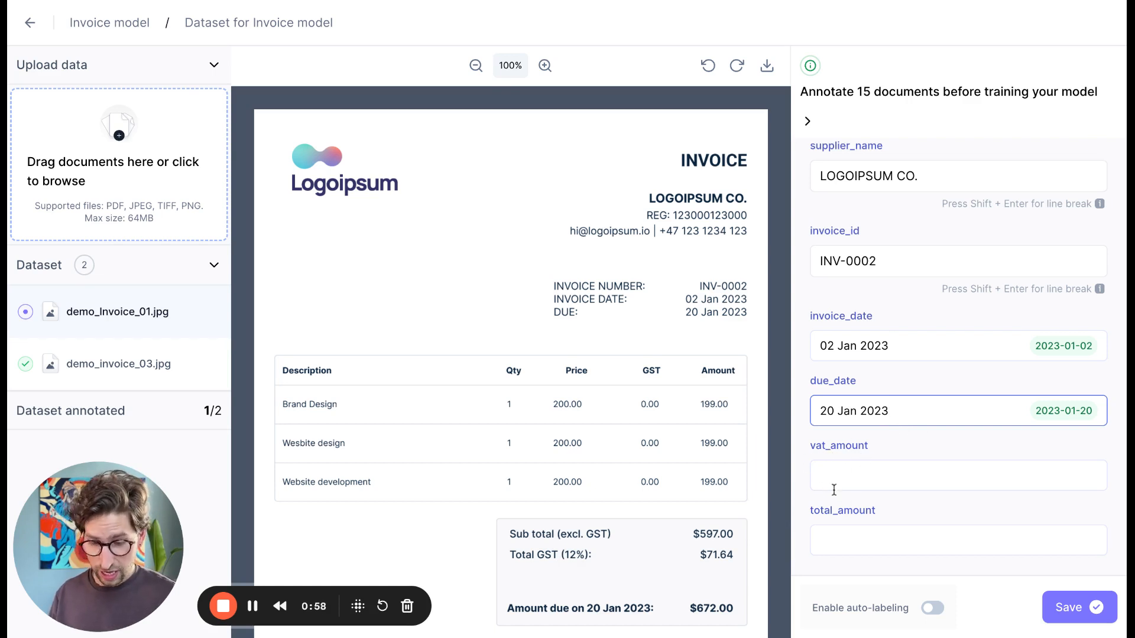
# Fill in total_amount as 672 for the Logoipsum invoice and save the annotation
pyautogui.click(836, 547)
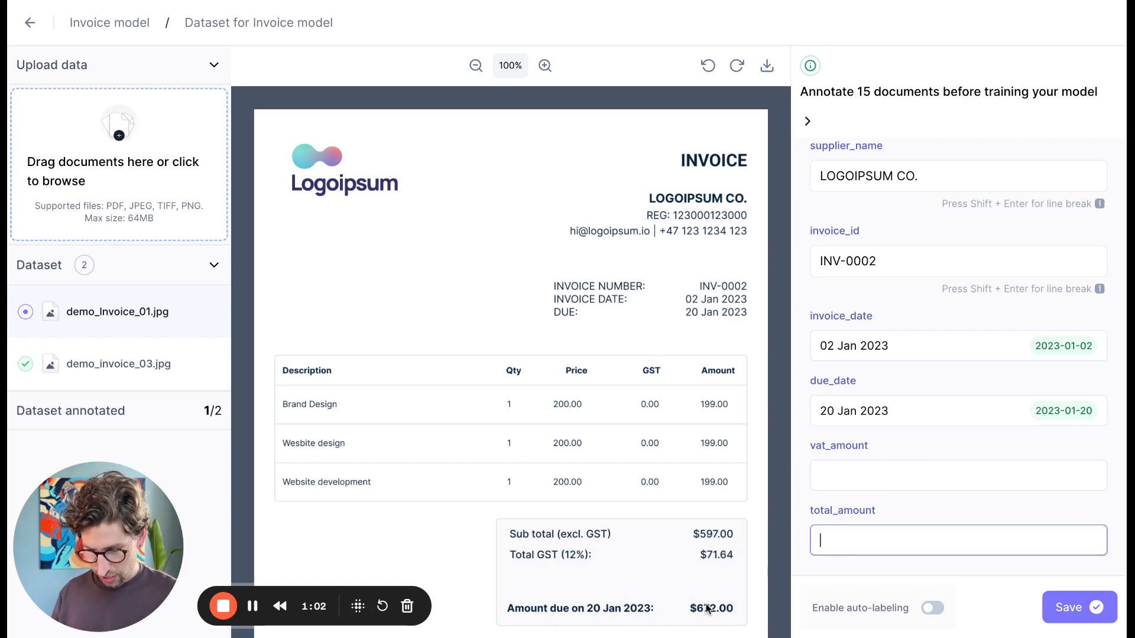
pyautogui.scroll(-1, 707, 607)
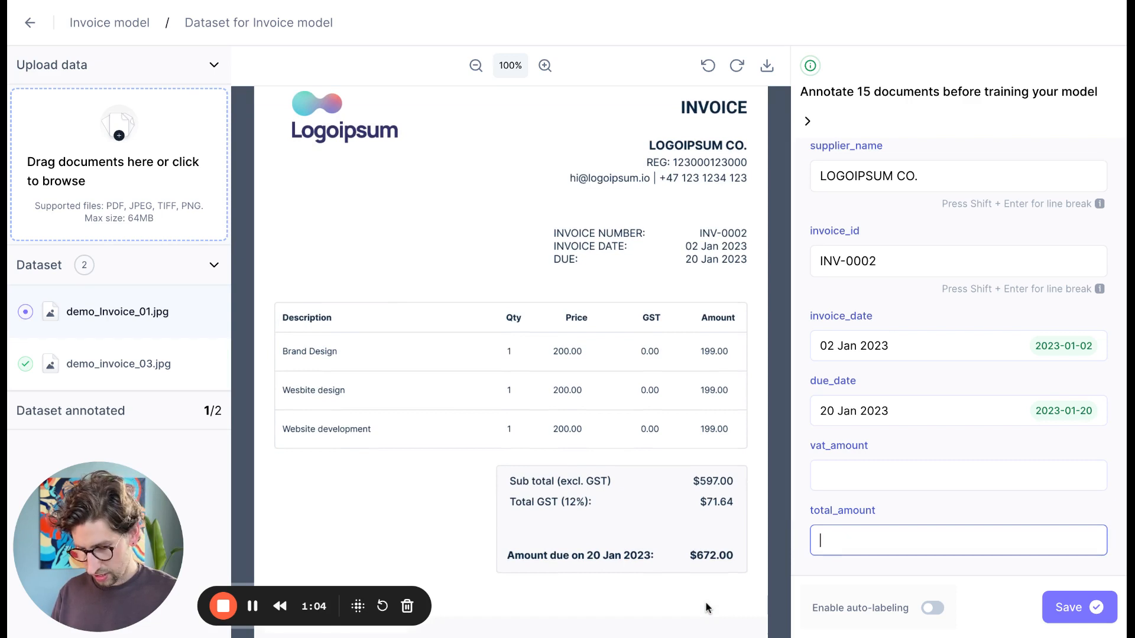
pyautogui.write('672')
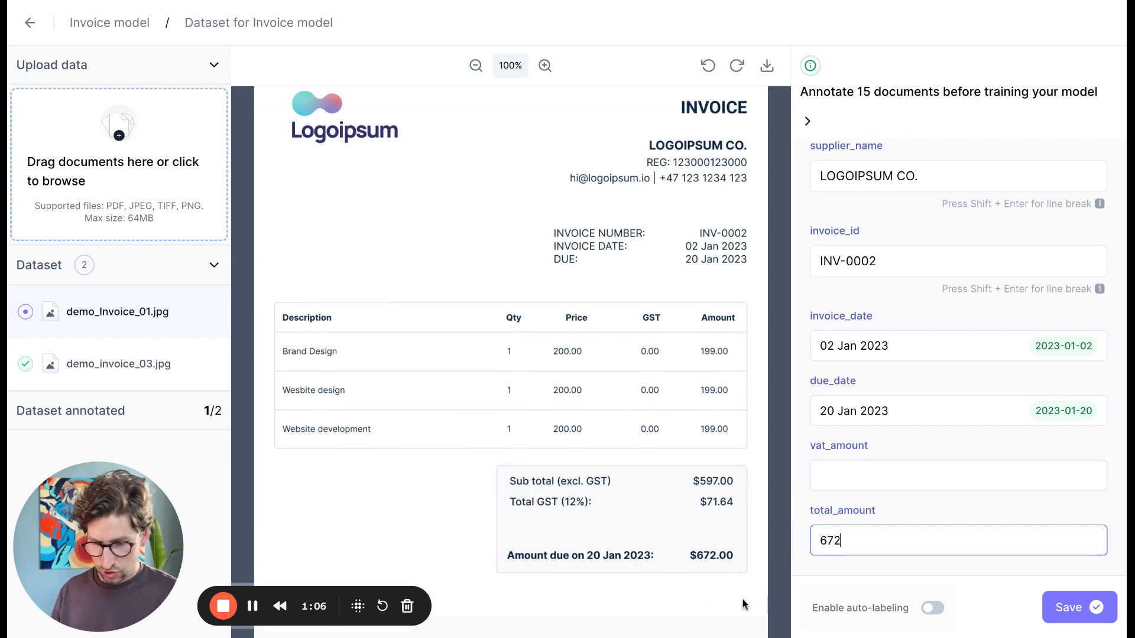
pyautogui.press('Return')
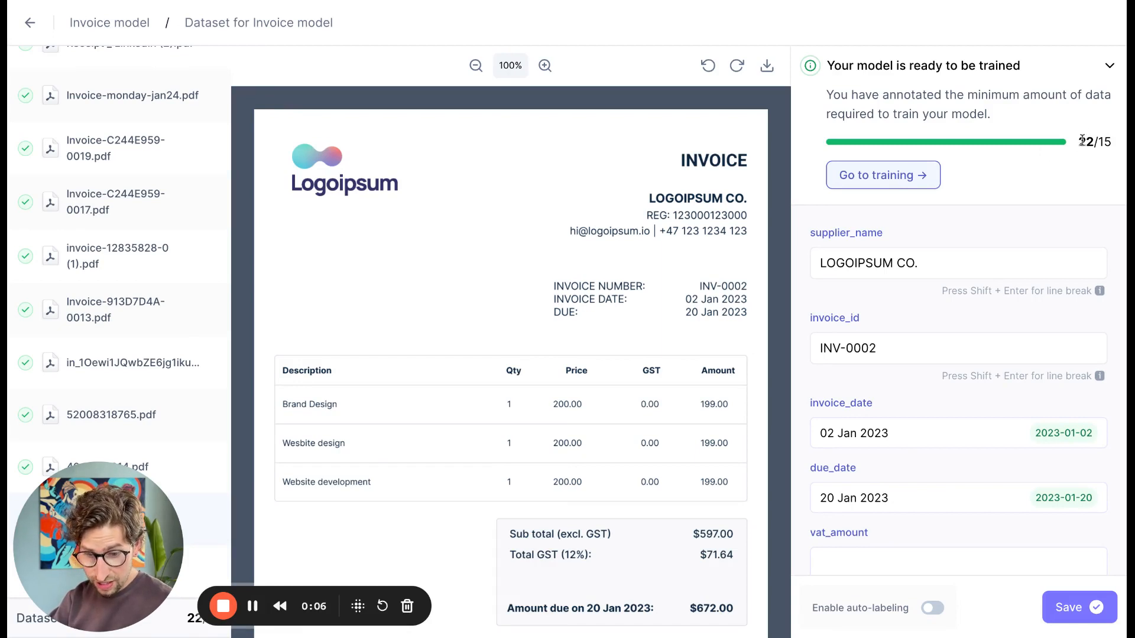
# Go to training for the annotated dataset, check the annotation summary per field, and start training the invoice model
pyautogui.moveTo(1080, 141); pyautogui.dragTo(1094, 142)
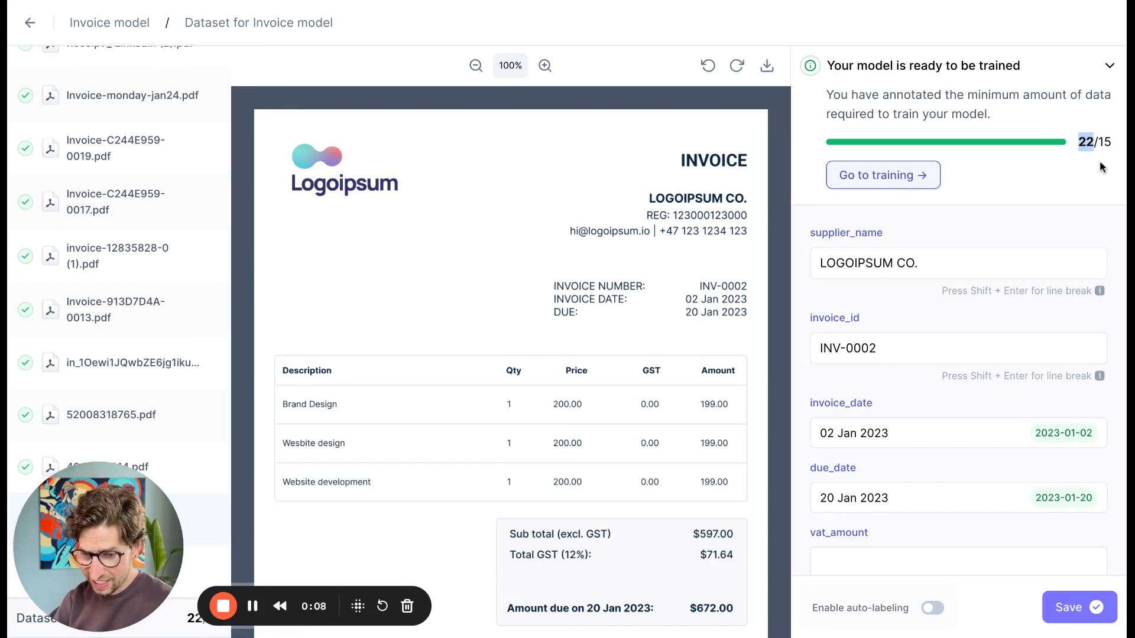
pyautogui.click(1102, 166)
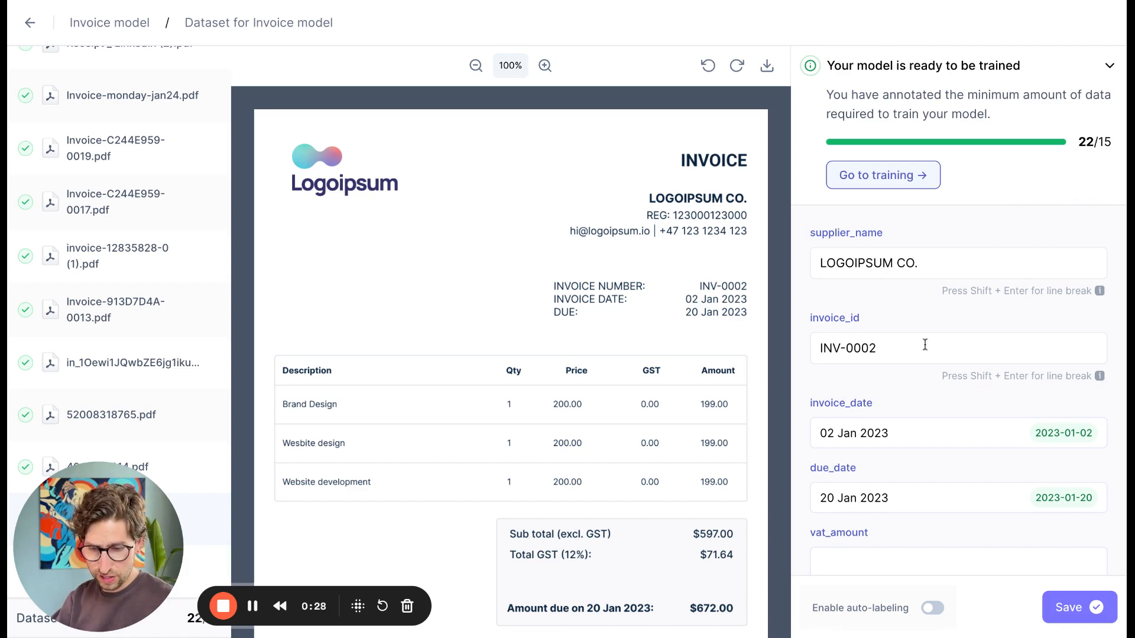
pyautogui.click(886, 188)
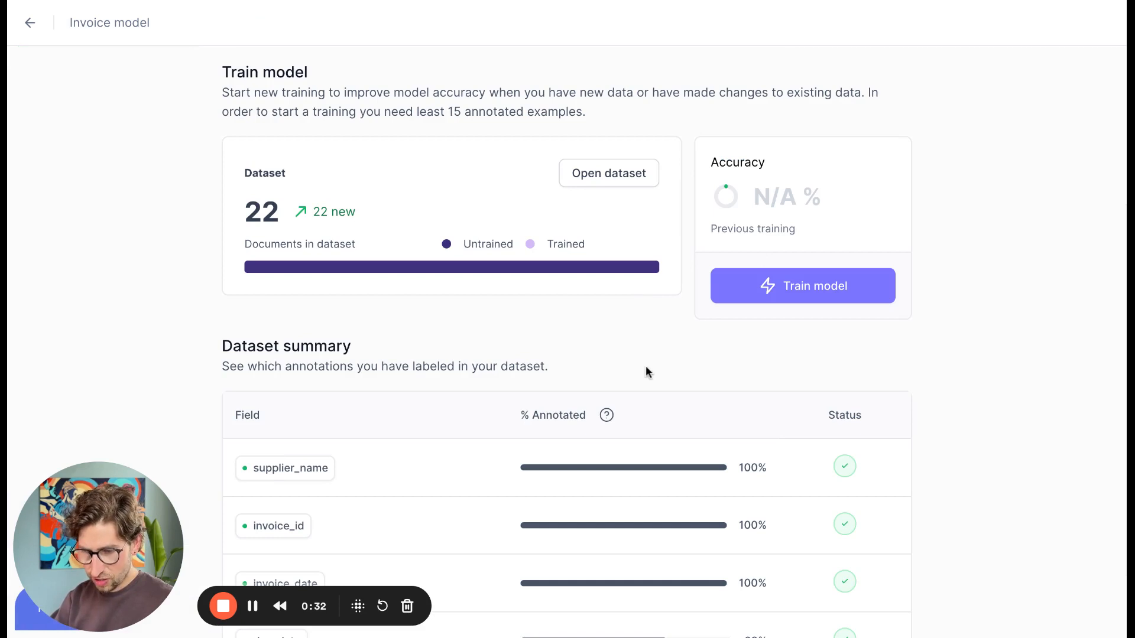
pyautogui.scroll(-3, 645, 370)
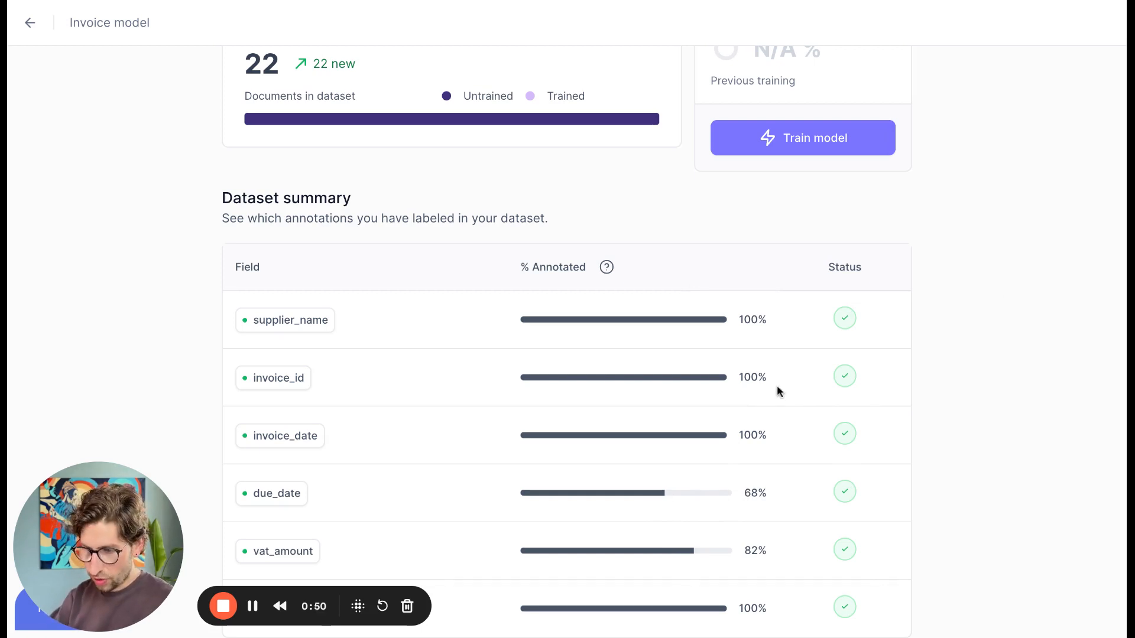
pyautogui.scroll(3, 777, 385)
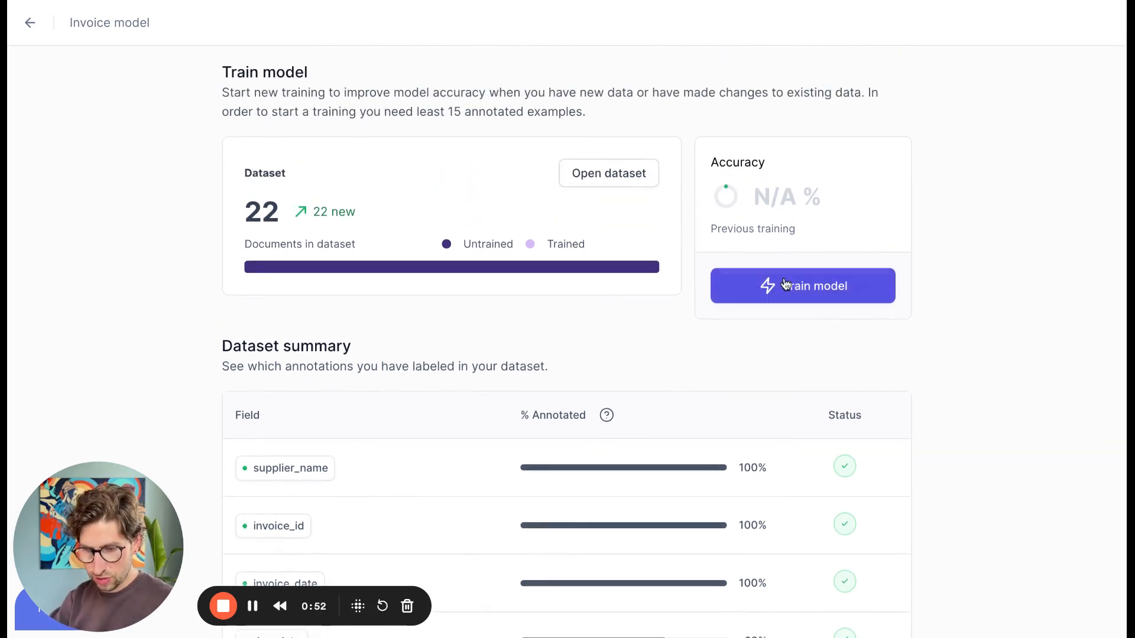
pyautogui.click(786, 284)
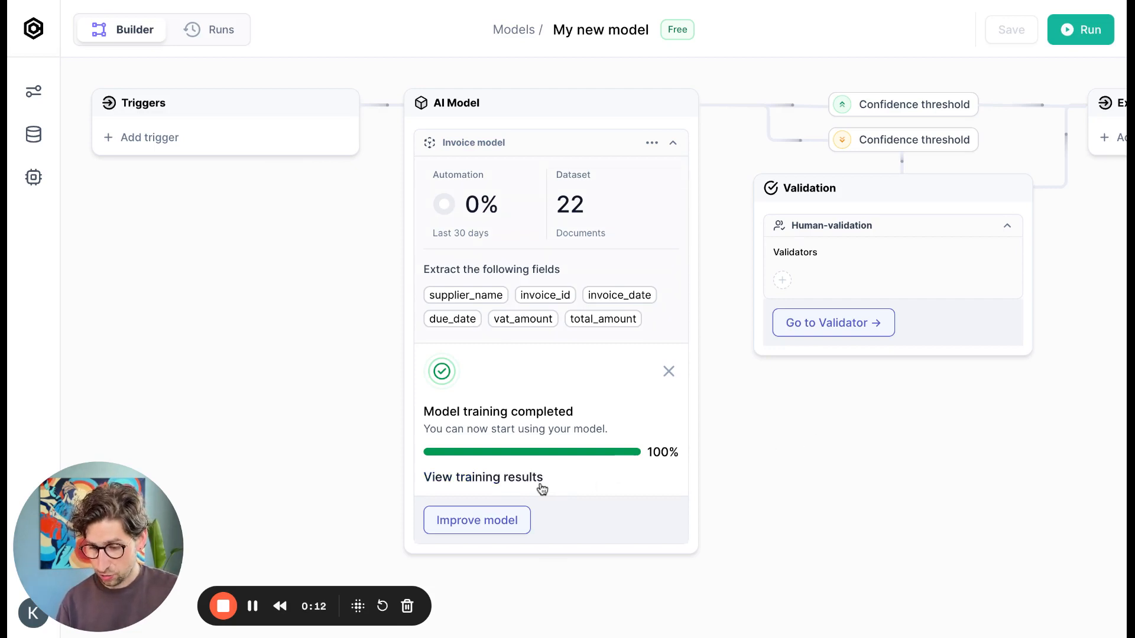
# Review the training results, including model performance and the accuracy breakdown per field, and return to the flow builder
pyautogui.click(491, 485)
pyautogui.scroll(-1, 674, 320)
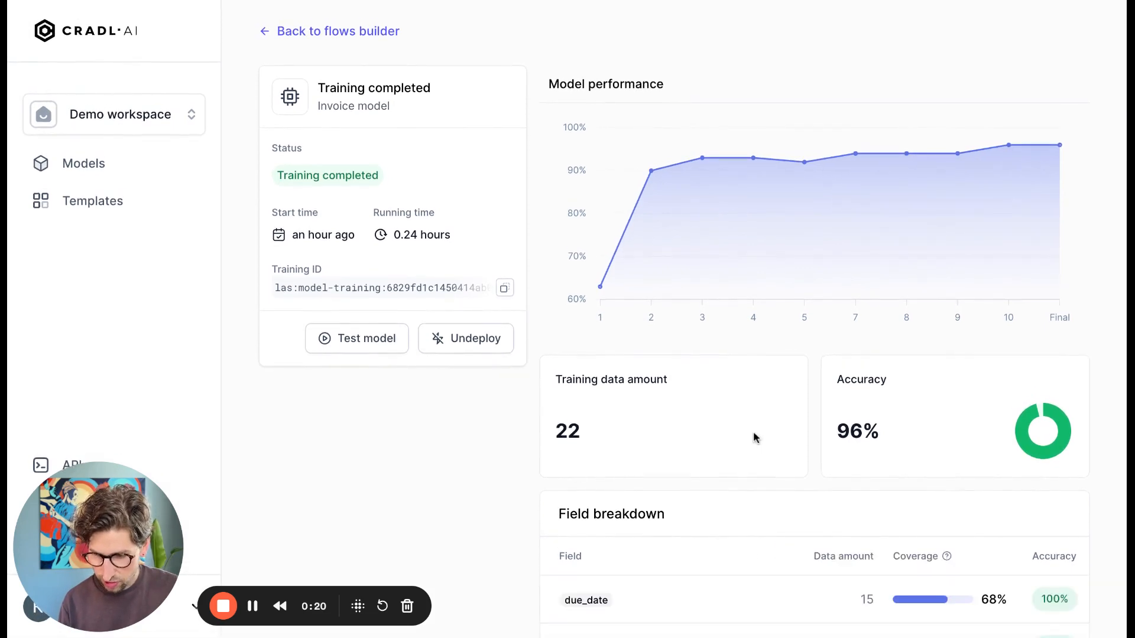
pyautogui.scroll(-2, 753, 431)
pyautogui.scroll(-5, 843, 374)
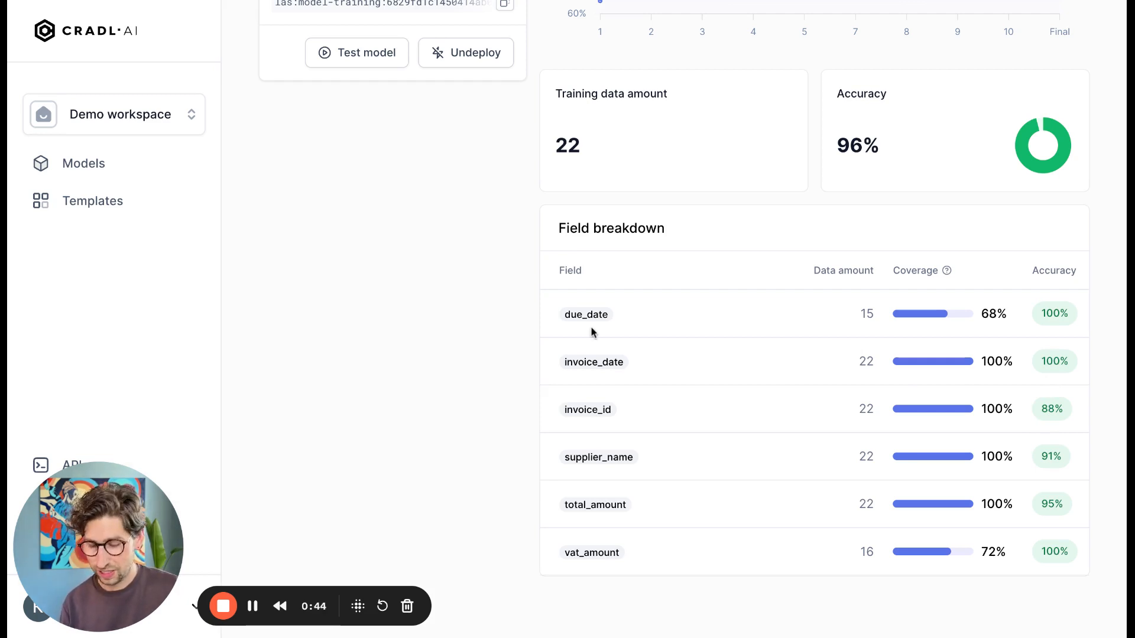
pyautogui.scroll(5, 593, 330)
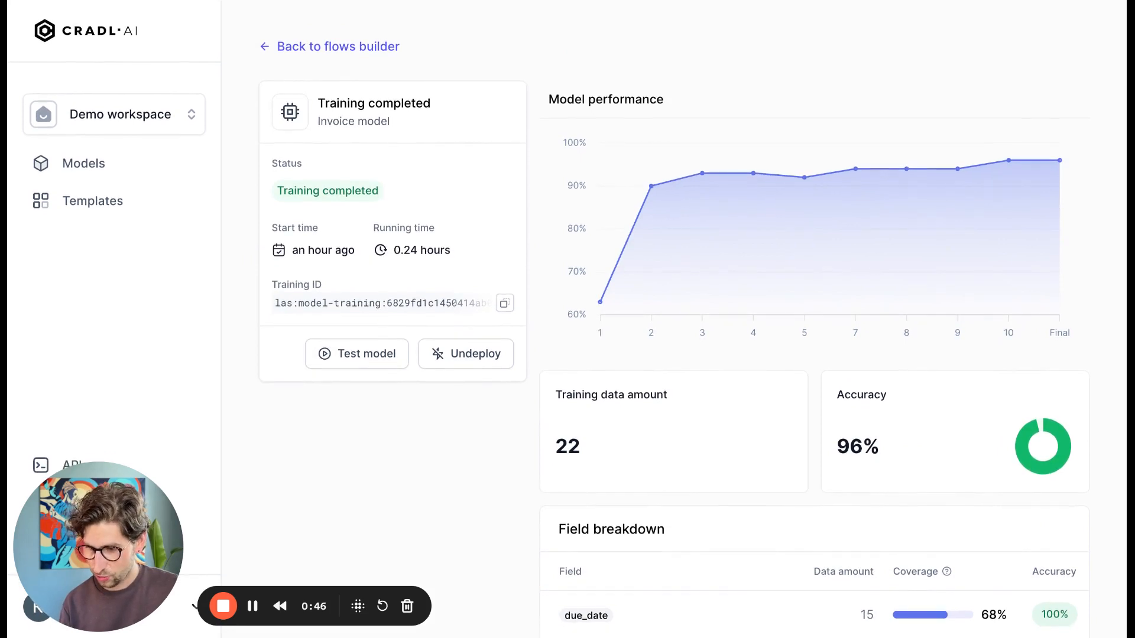
pyautogui.scroll(-3, 576, 304)
pyautogui.scroll(3, 576, 304)
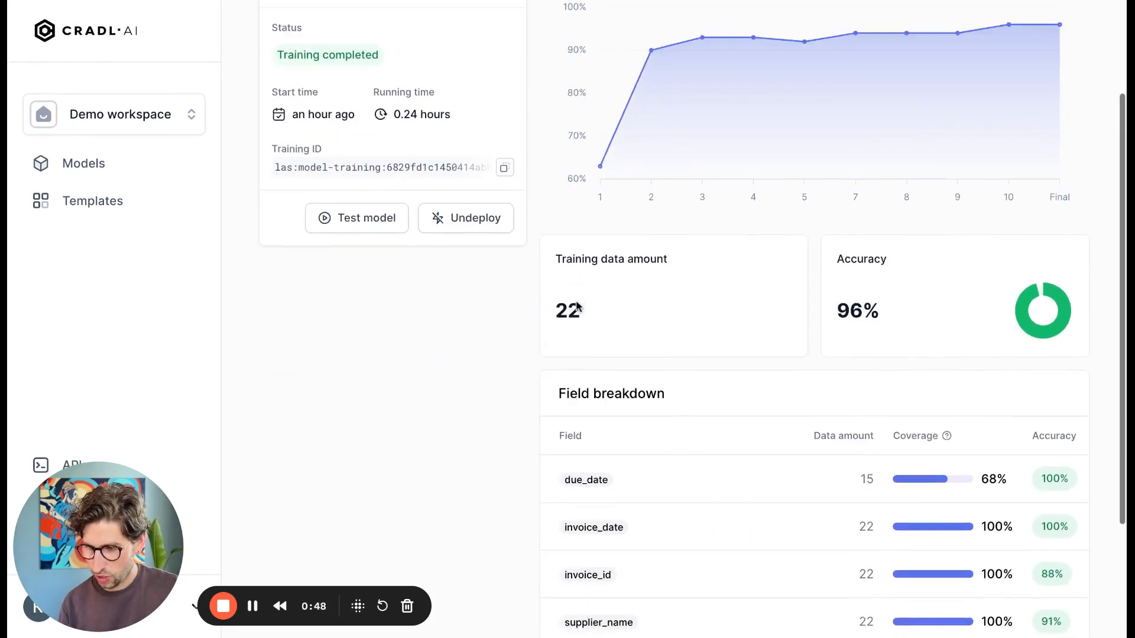
pyautogui.click(362, 49)
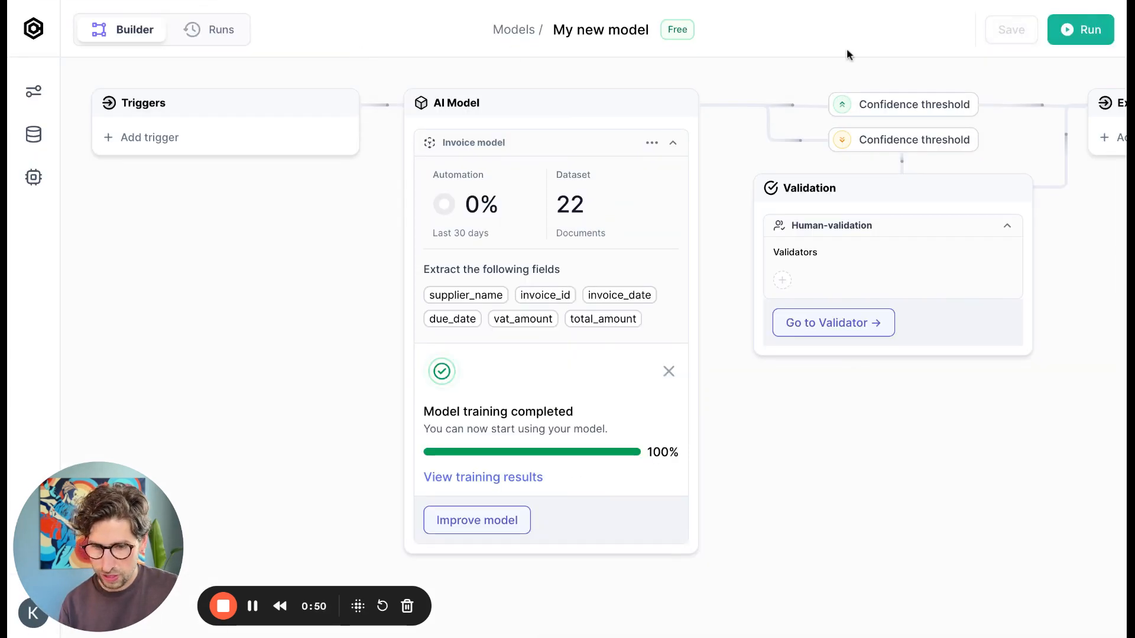
# Run the trained model on real-hubspot-volume-low.png and real-telia-volume-high.pdf
pyautogui.click(1077, 47)
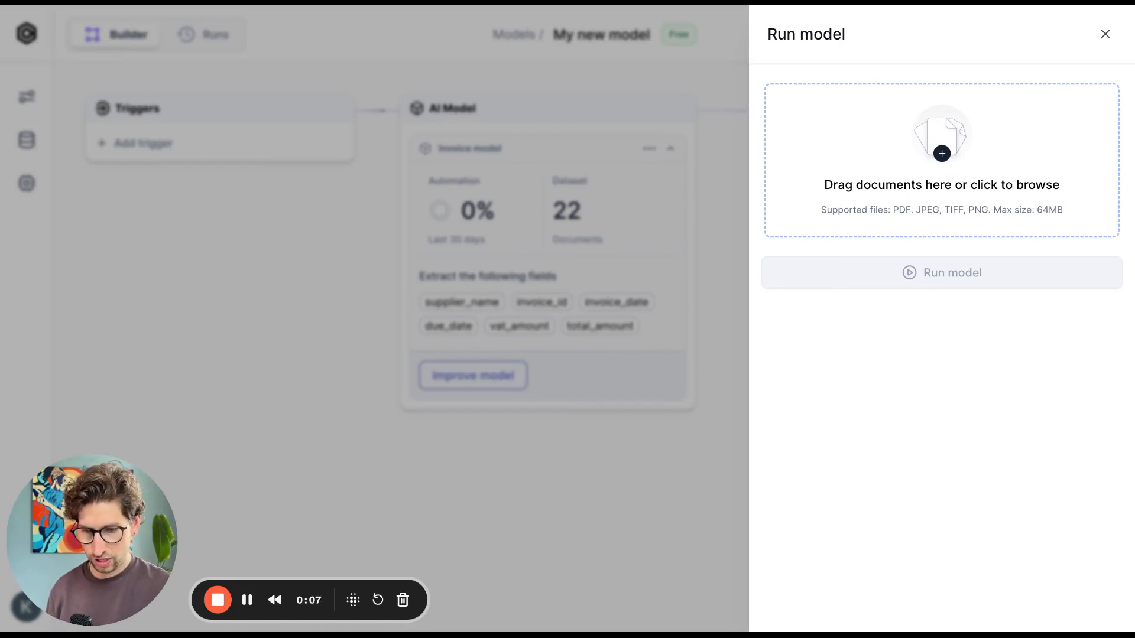
pyautogui.click(863, 398)
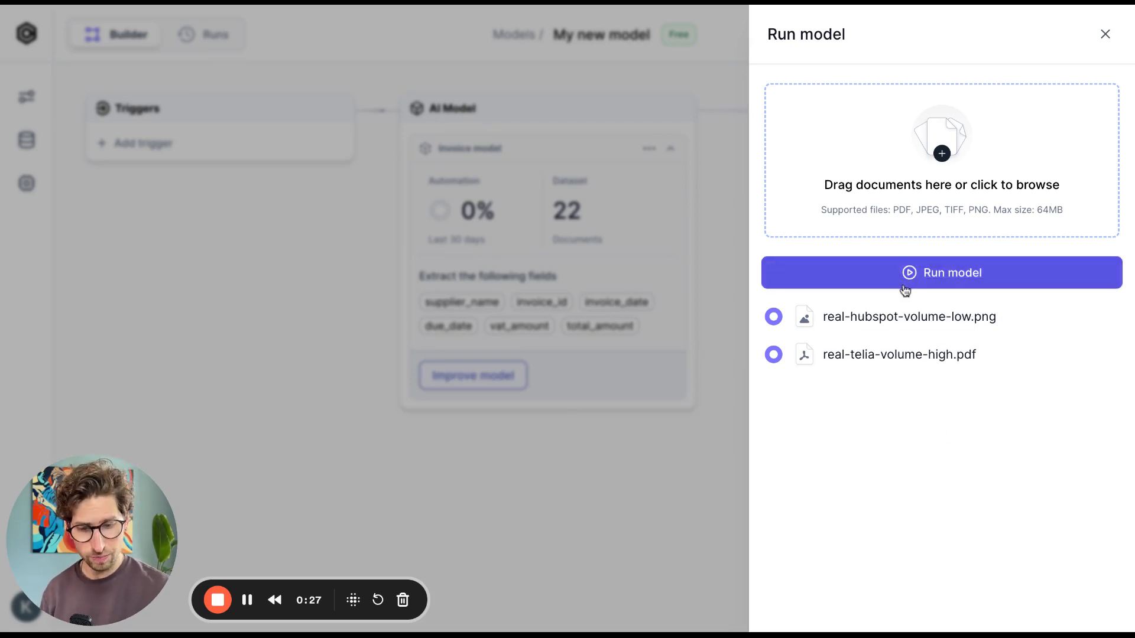
pyautogui.click(887, 272)
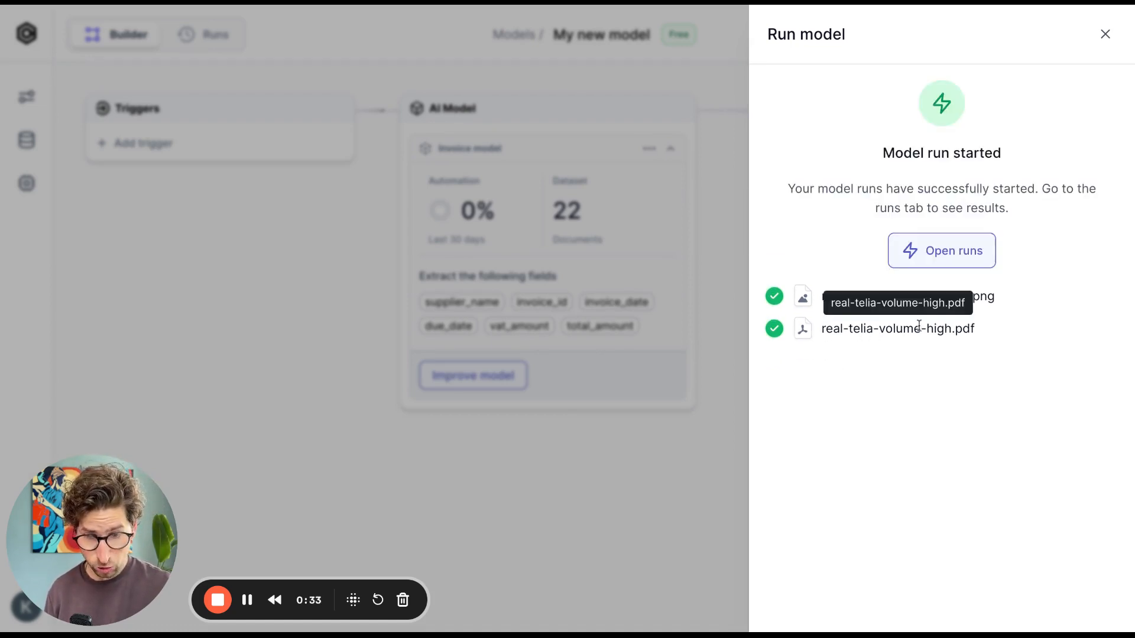
# Open the run results for the Telia invoice and review the extracted fields with their confidence scores
pyautogui.click(930, 258)
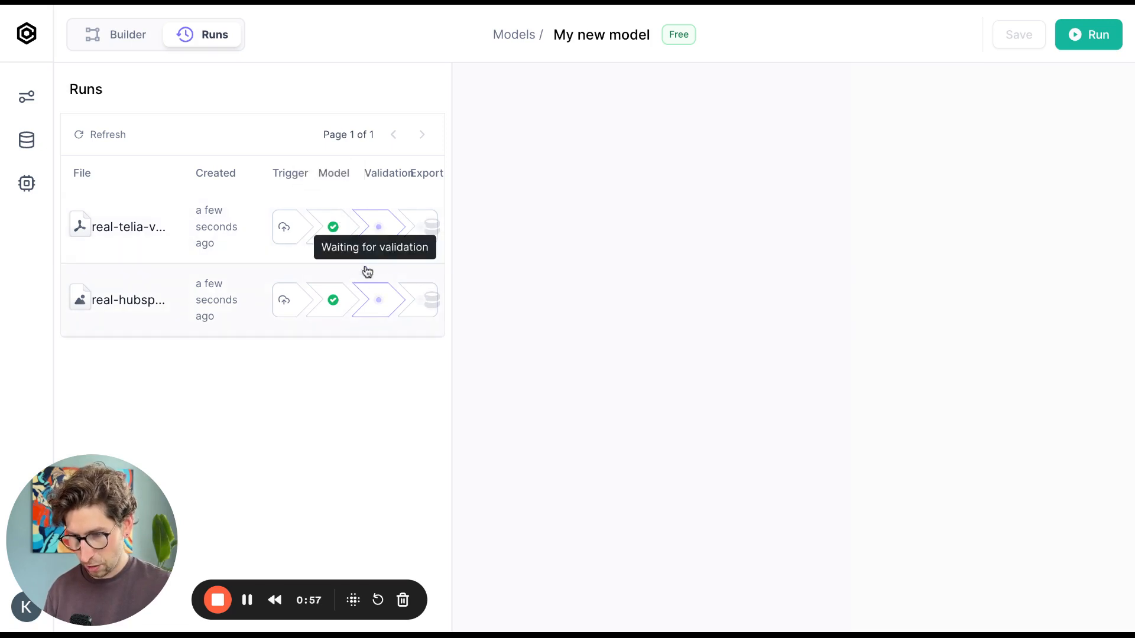
pyautogui.click(378, 227)
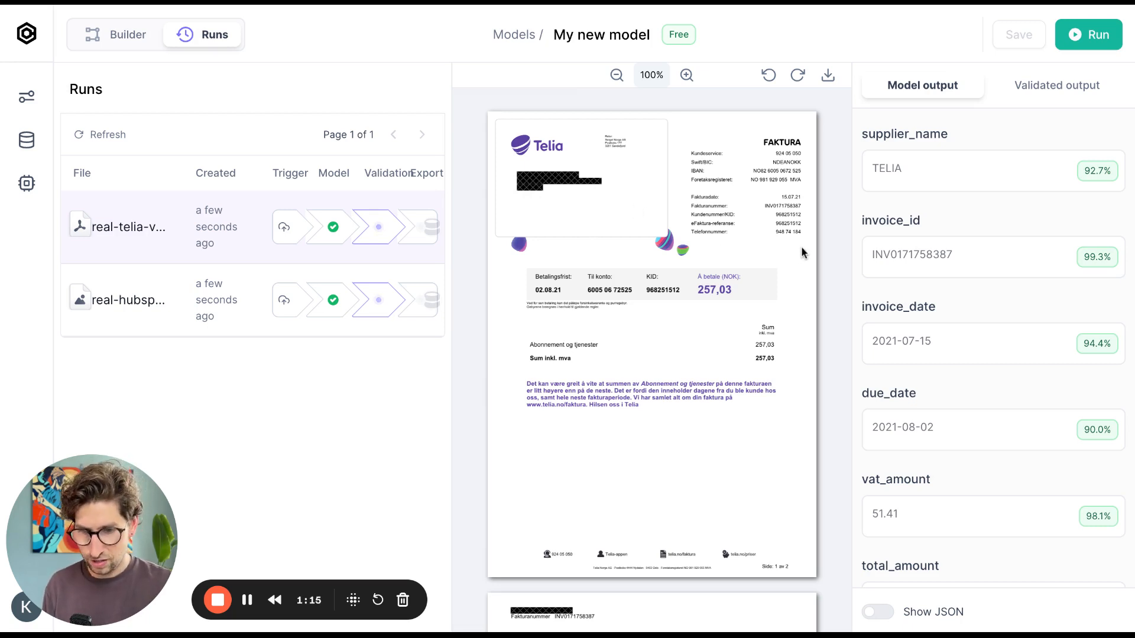
pyautogui.scroll(-2, 914, 229)
pyautogui.scroll(2, 924, 234)
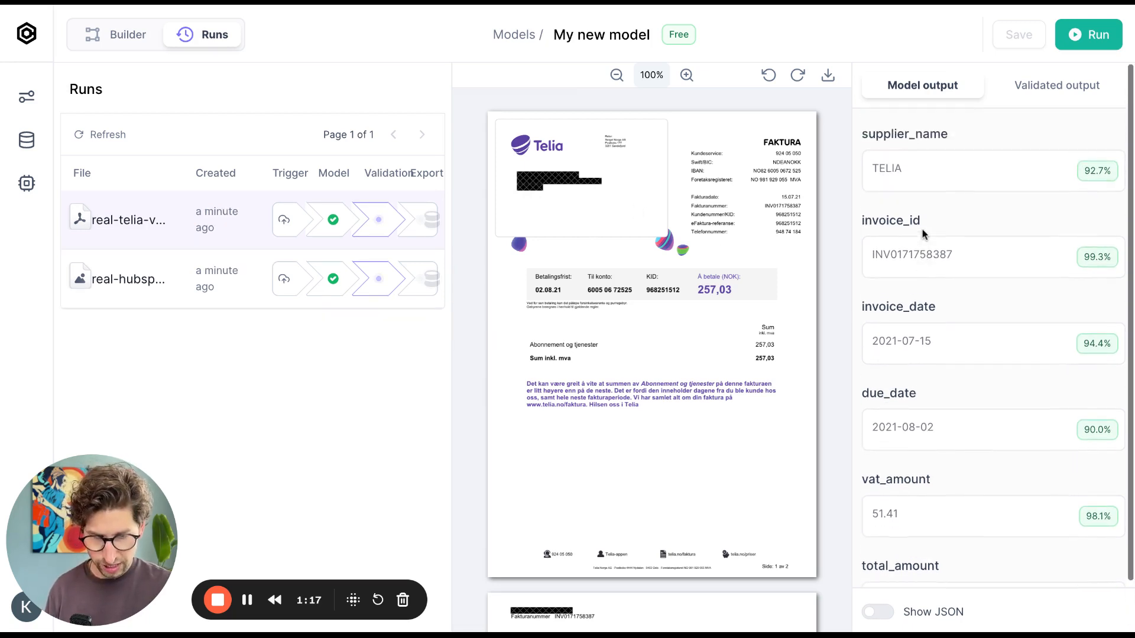
pyautogui.scroll(-2, 924, 234)
pyautogui.scroll(2, 924, 234)
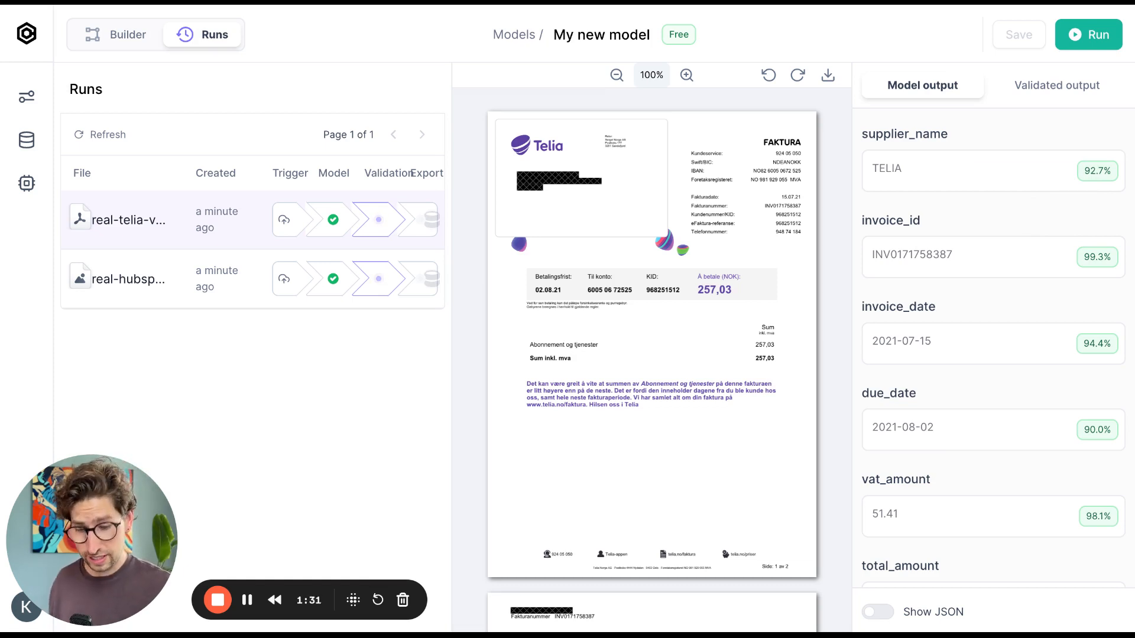
pyautogui.moveTo(1093, 179)
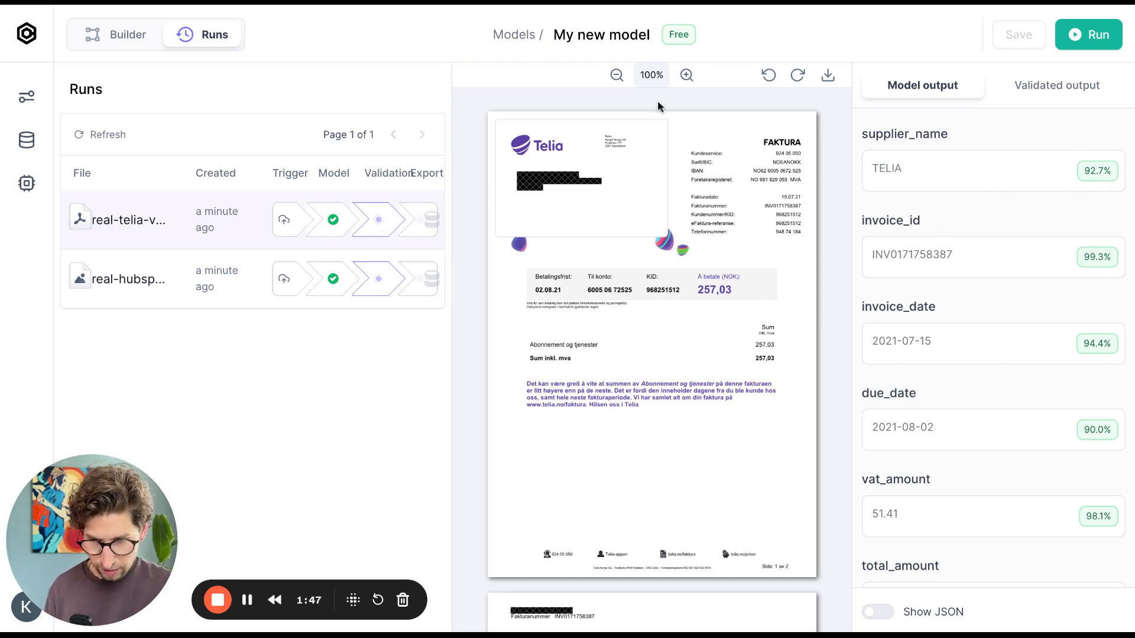
# Enlarge the Telia invoice to 150% and compare its dates, VAT and total on both pages with the model output
pyautogui.click(686, 75)
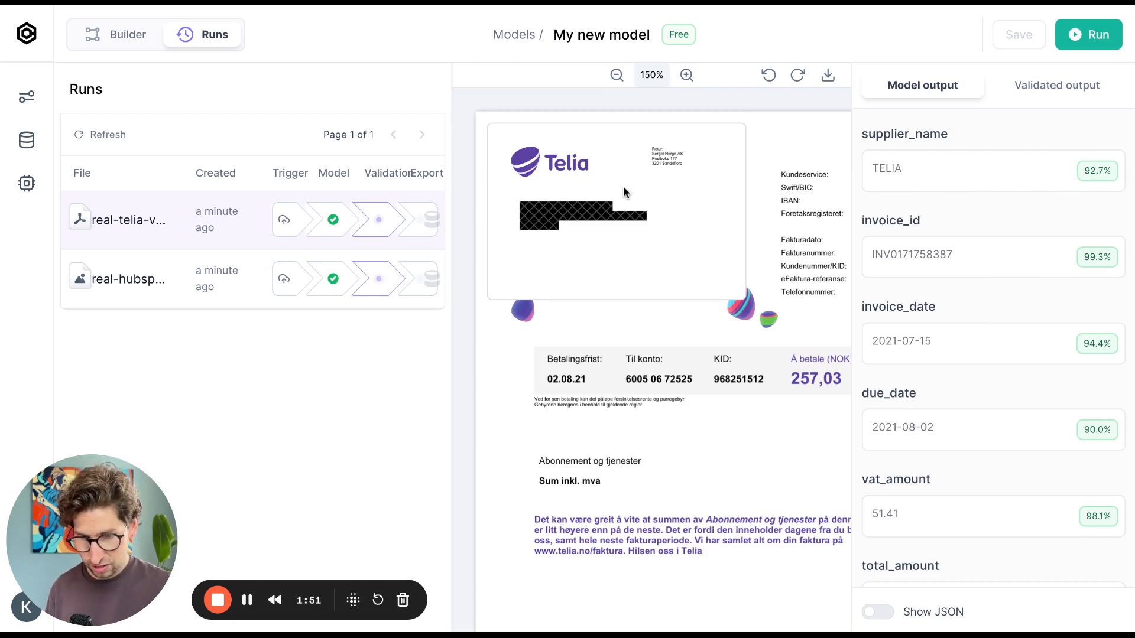
pyautogui.hscroll(5, 623, 185)
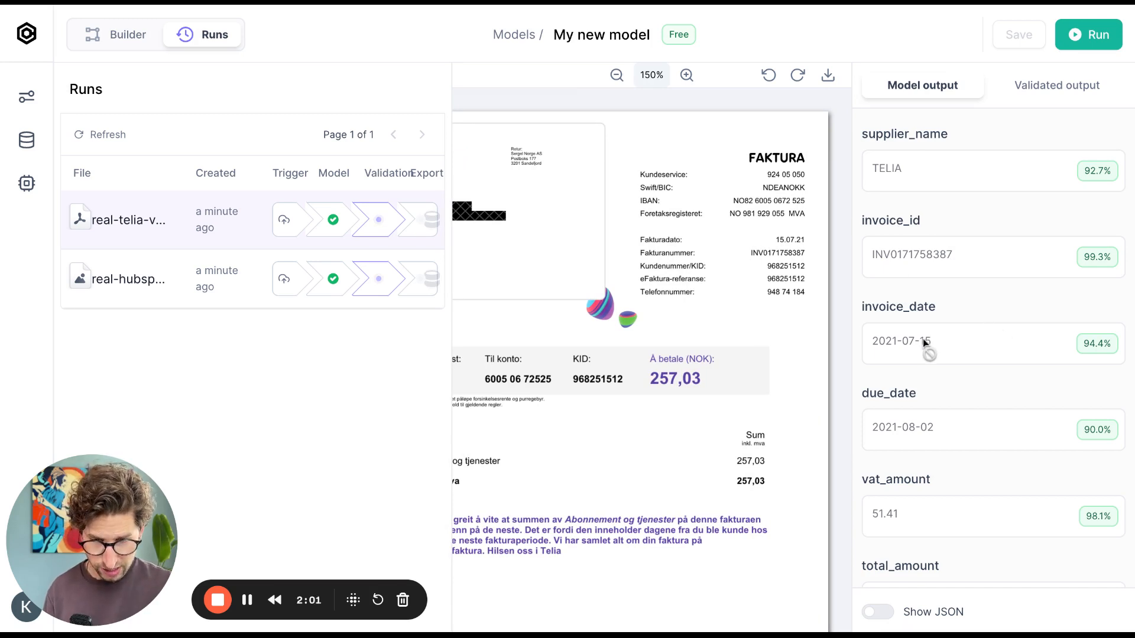
pyautogui.scroll(-1, 923, 339)
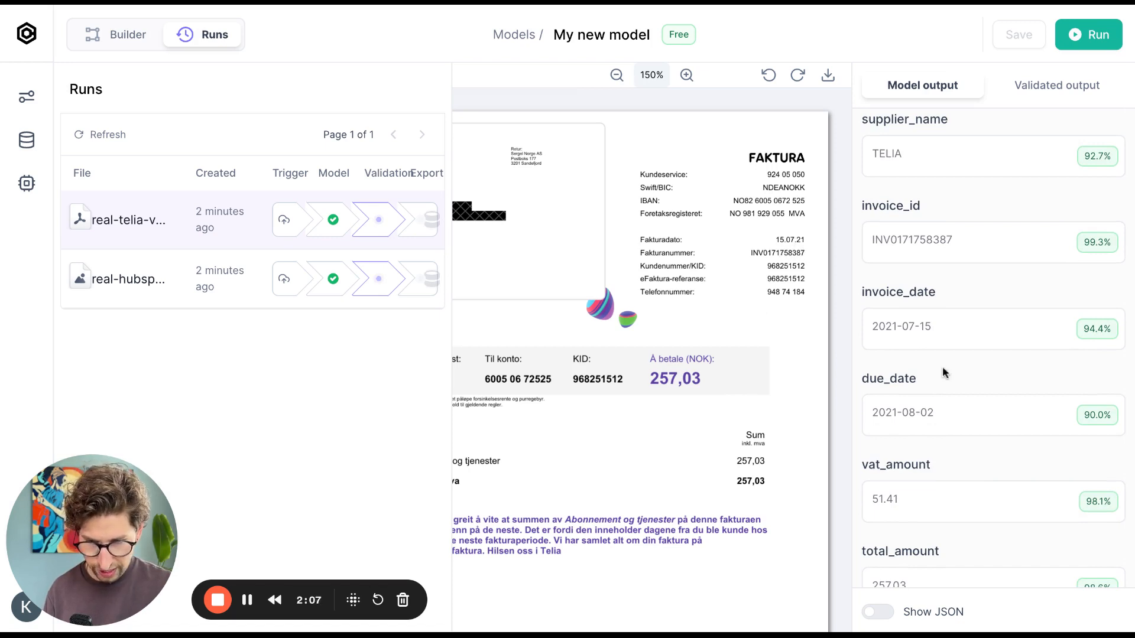
pyautogui.scroll(-3, 942, 348)
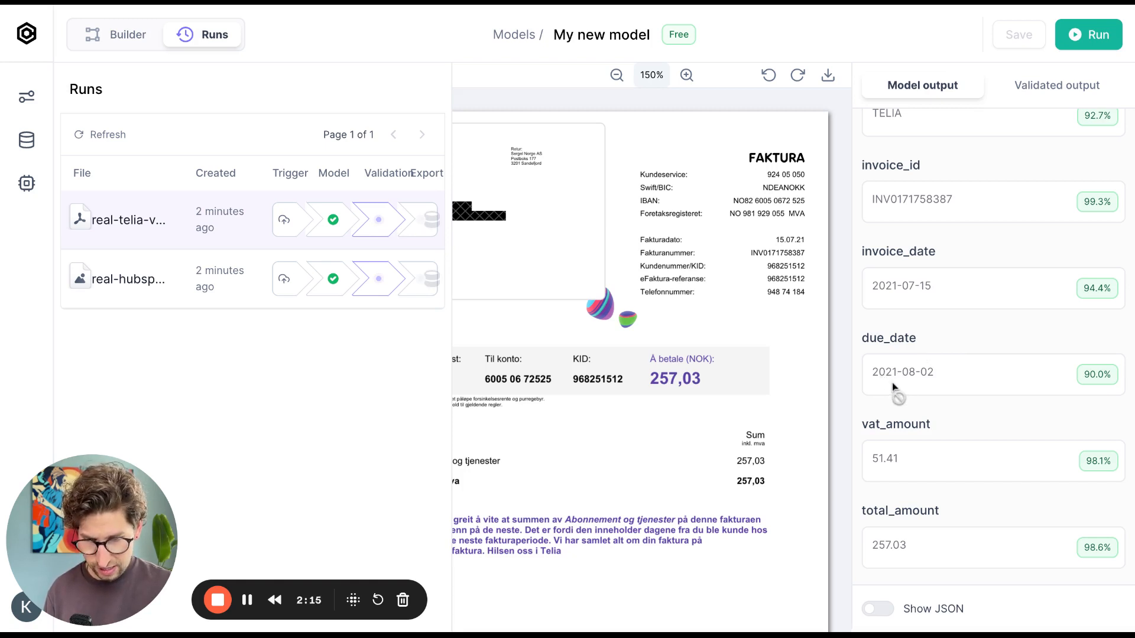
pyautogui.hscroll(-5, 593, 347)
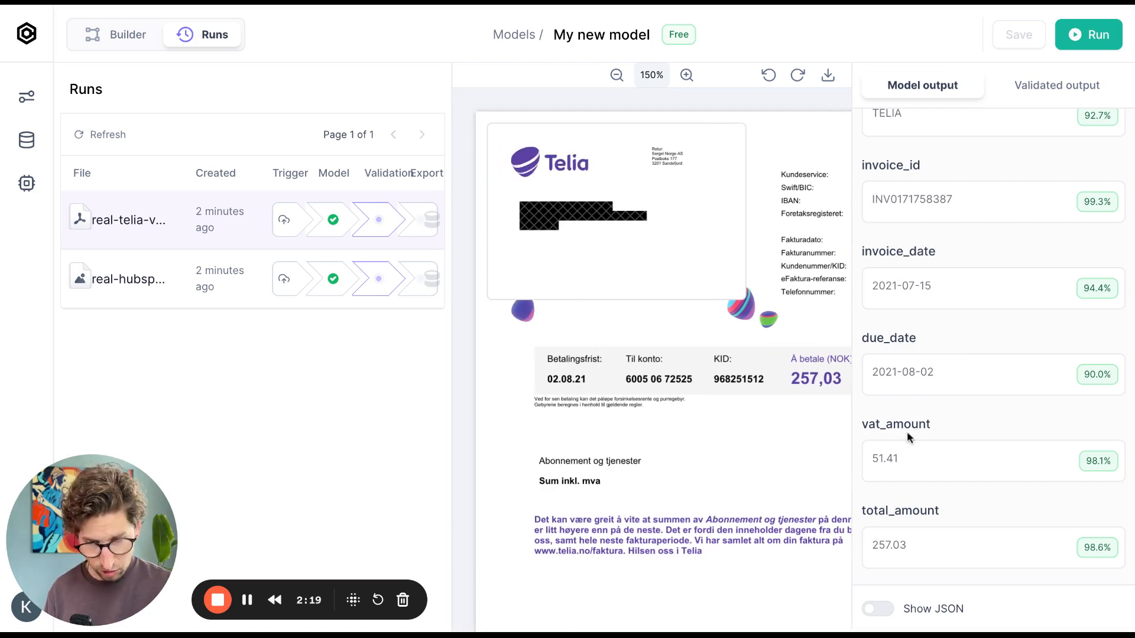
pyautogui.hscroll(4, 747, 440)
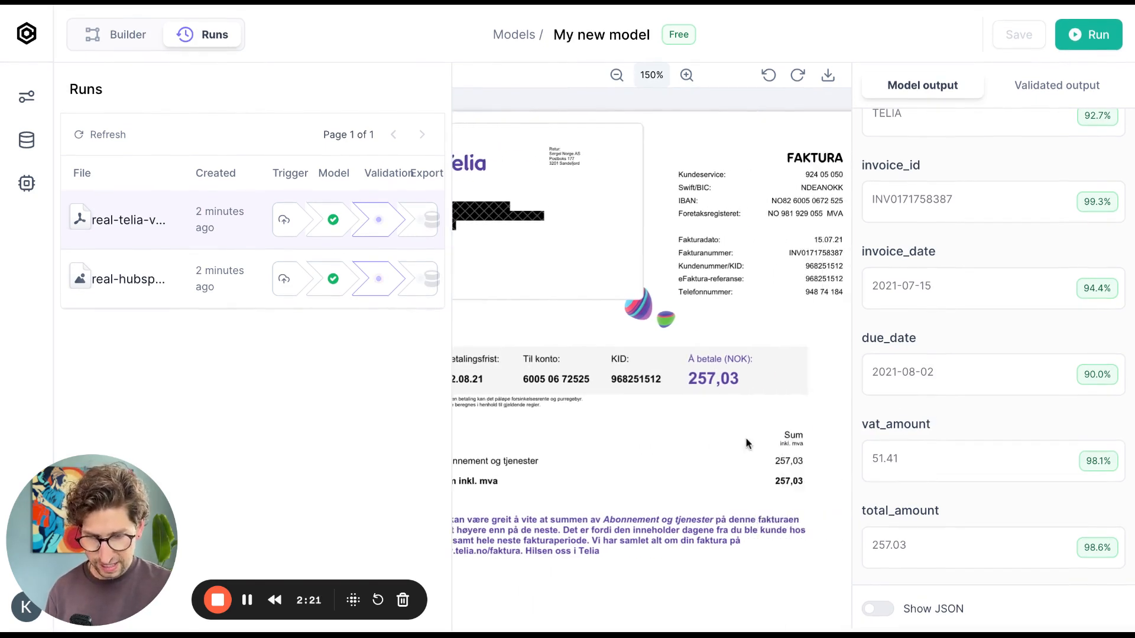
pyautogui.scroll(-10, 746, 440)
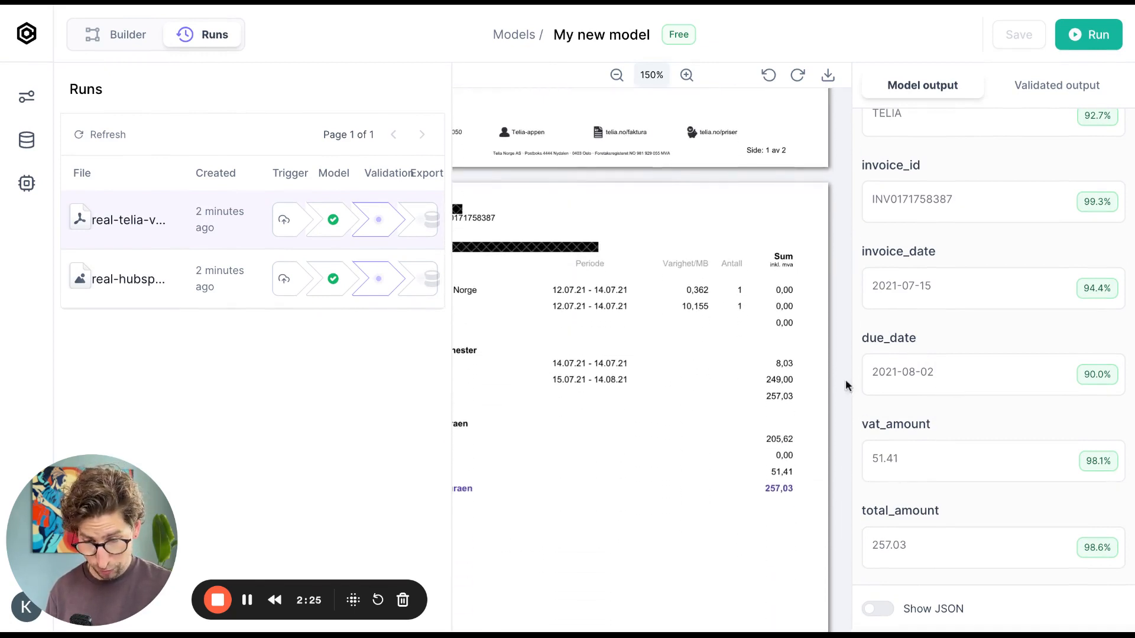
pyautogui.hscroll(-4, 758, 462)
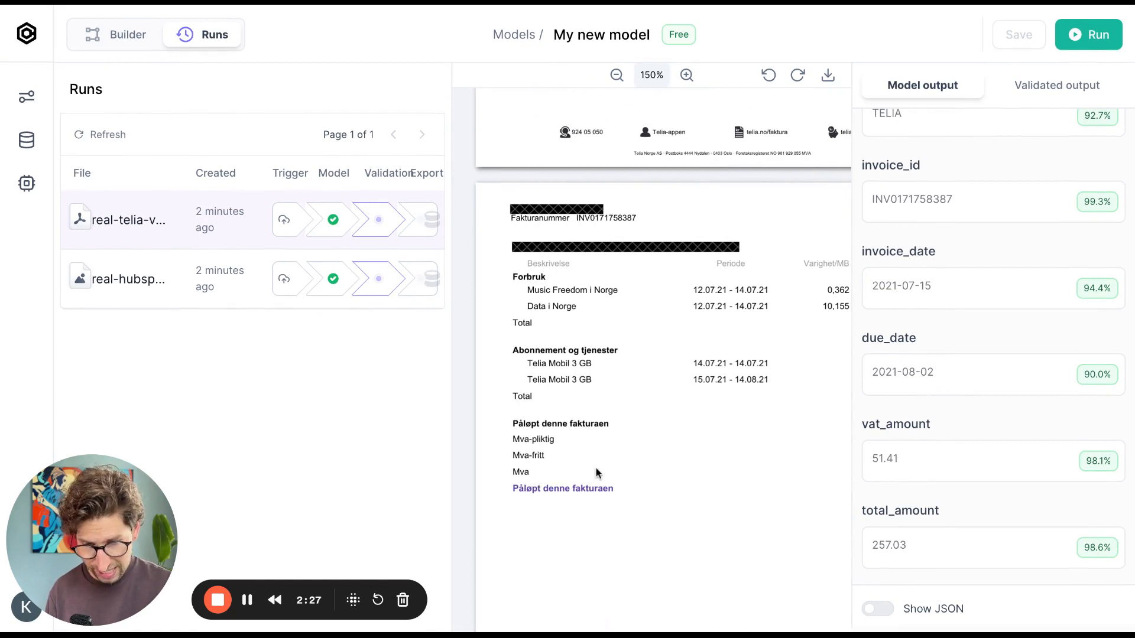
pyautogui.hscroll(4, 664, 473)
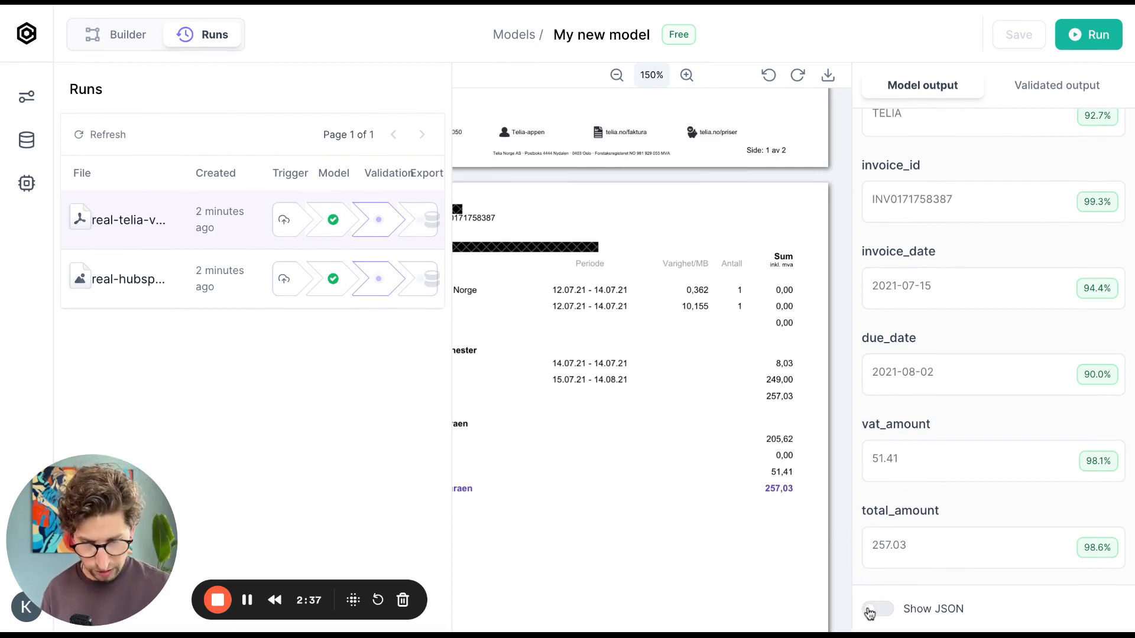
# Show the Telia model output as JSON, look through the candidate values per field, and return to the field view
pyautogui.click(871, 611)
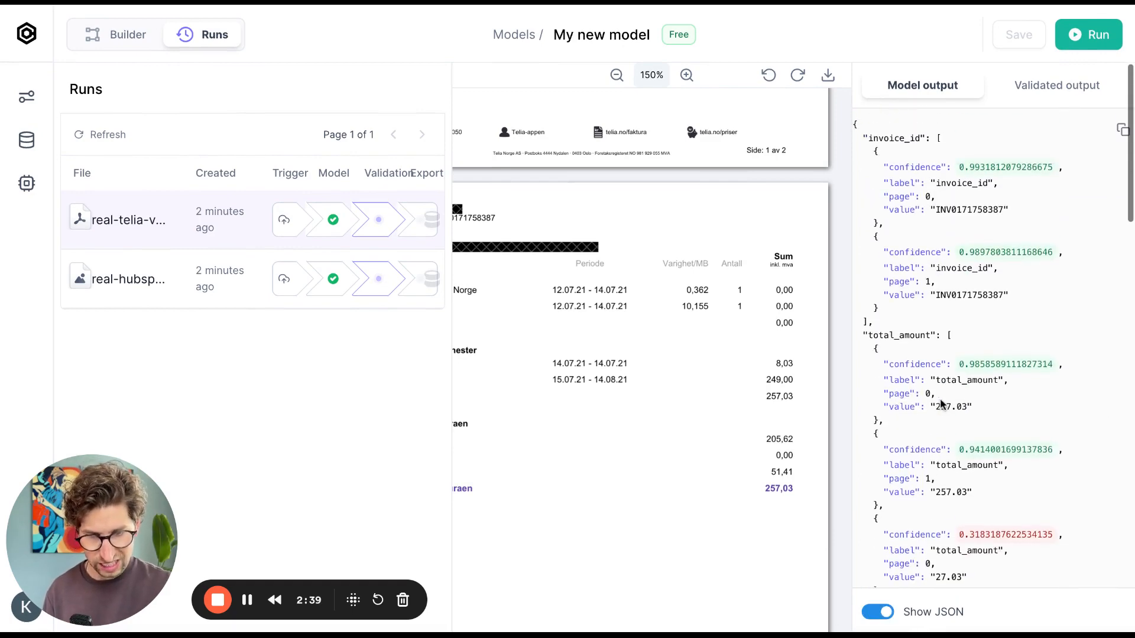
pyautogui.scroll(-10, 941, 404)
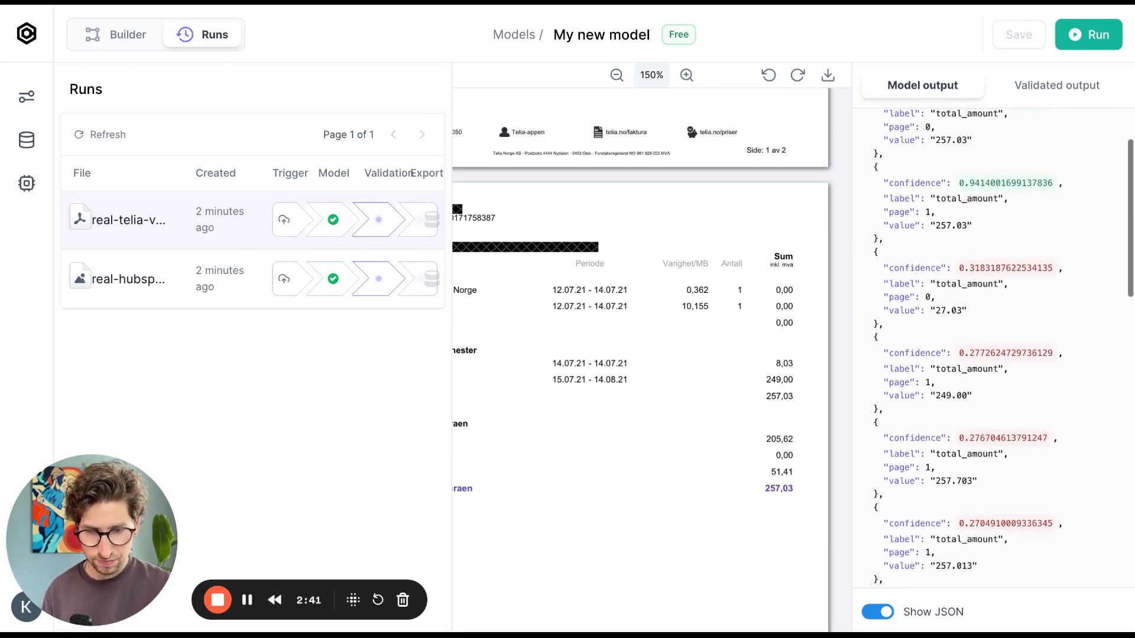
pyautogui.scroll(-10, 994, 348)
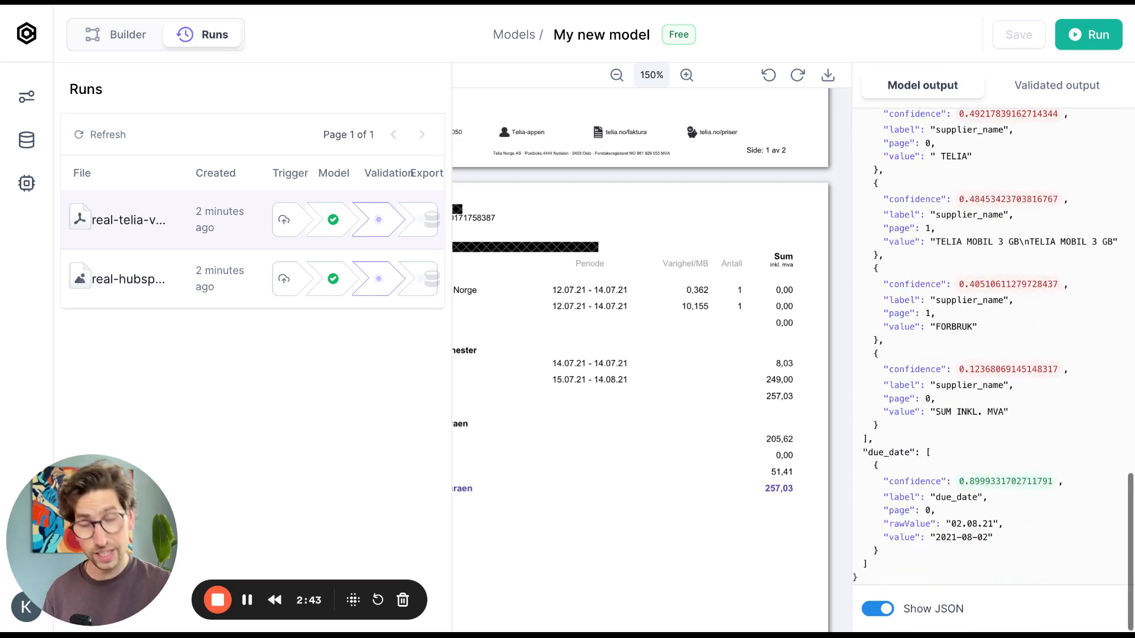
pyautogui.scroll(10, 993, 349)
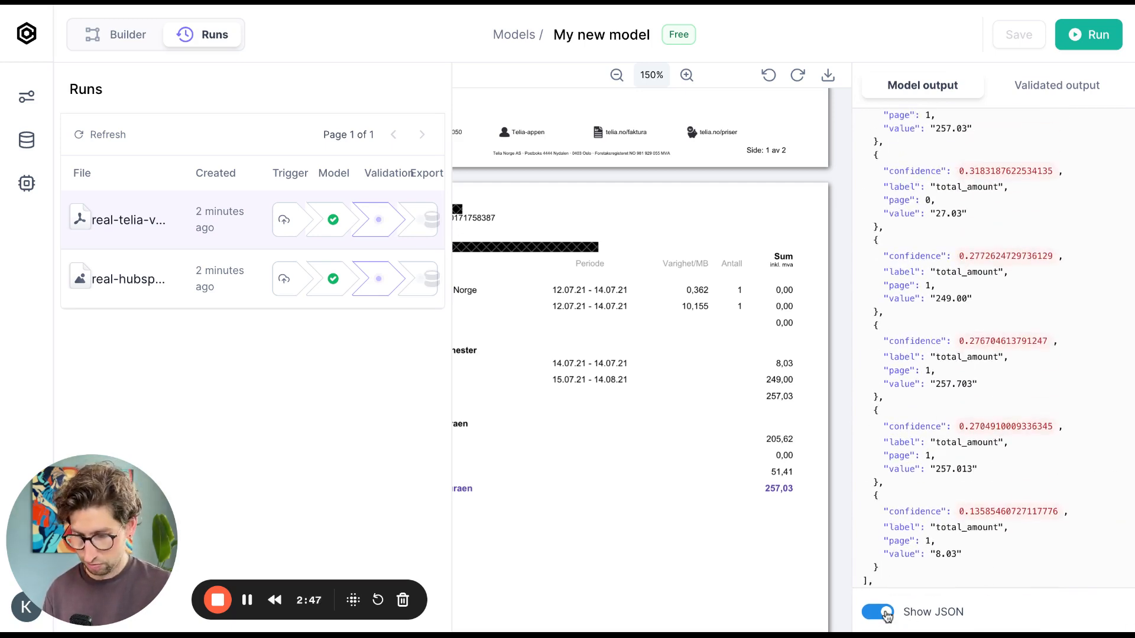
pyautogui.click(877, 612)
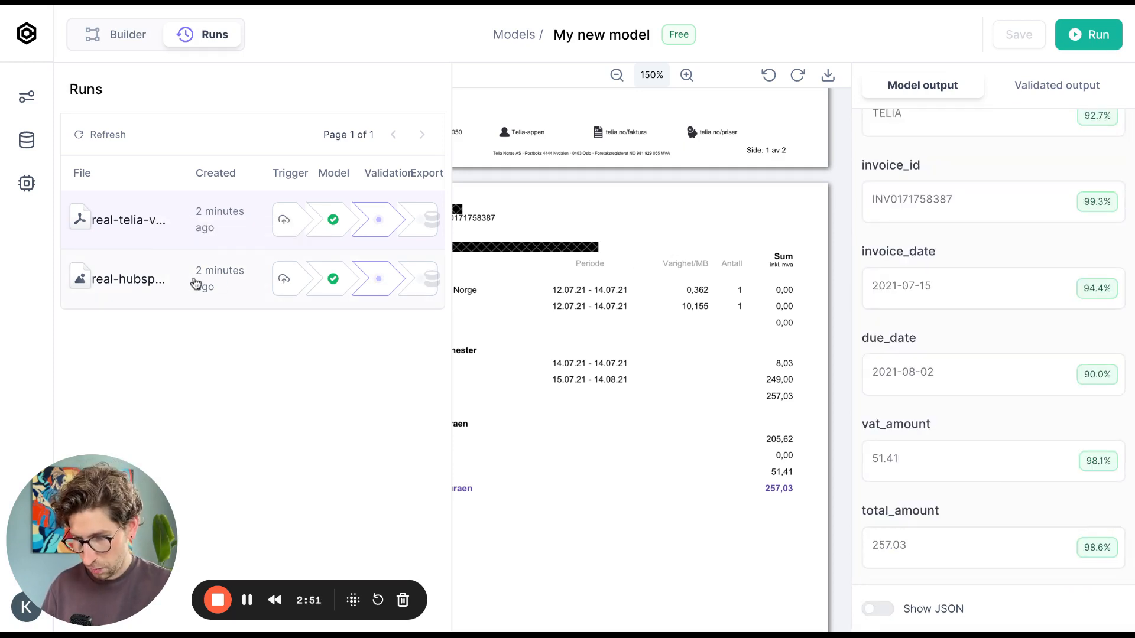
# Open the HubSpot invoice run, enlarge the document to 200%, and check the extracted supplier_name against the invoice header
pyautogui.click(195, 284)
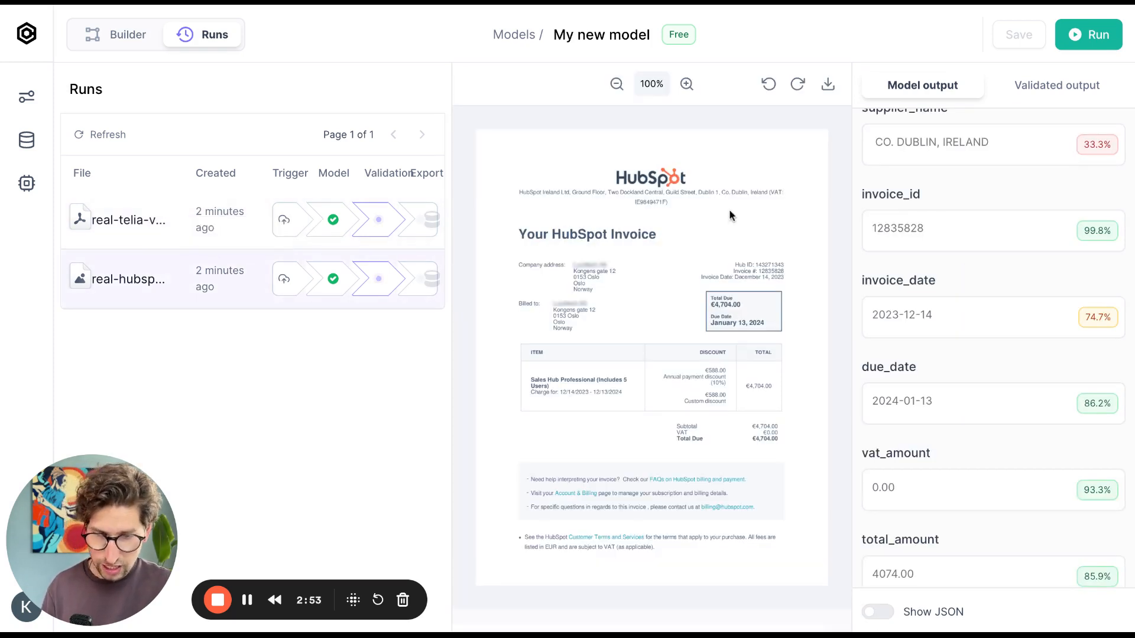
pyautogui.scroll(1, 1016, 201)
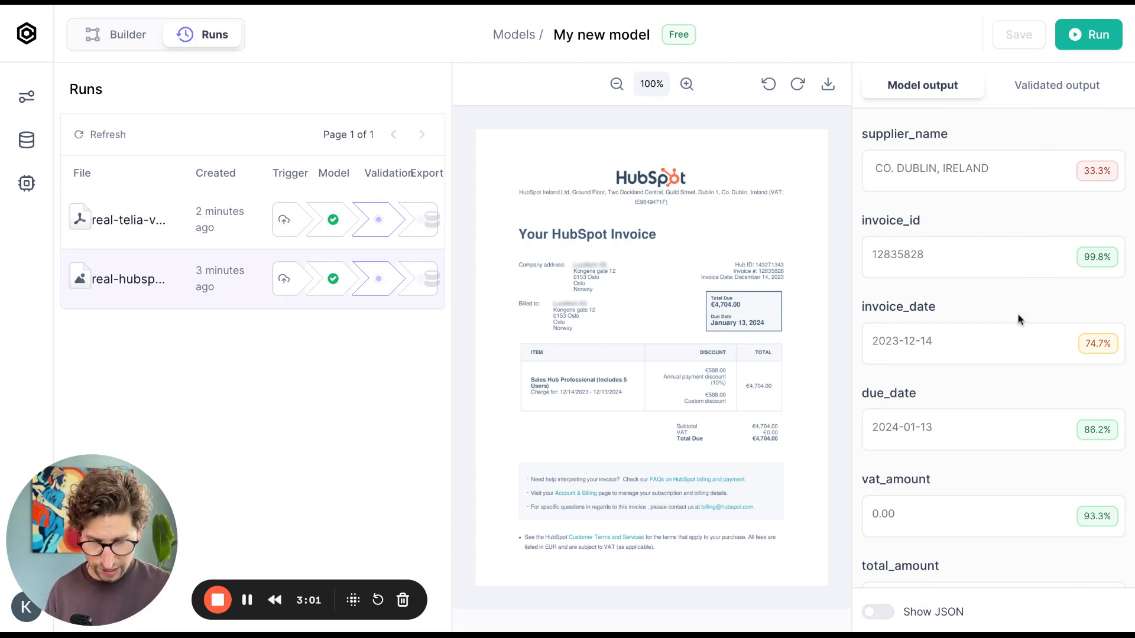
pyautogui.click(686, 85)
pyautogui.hscroll(1, 760, 261)
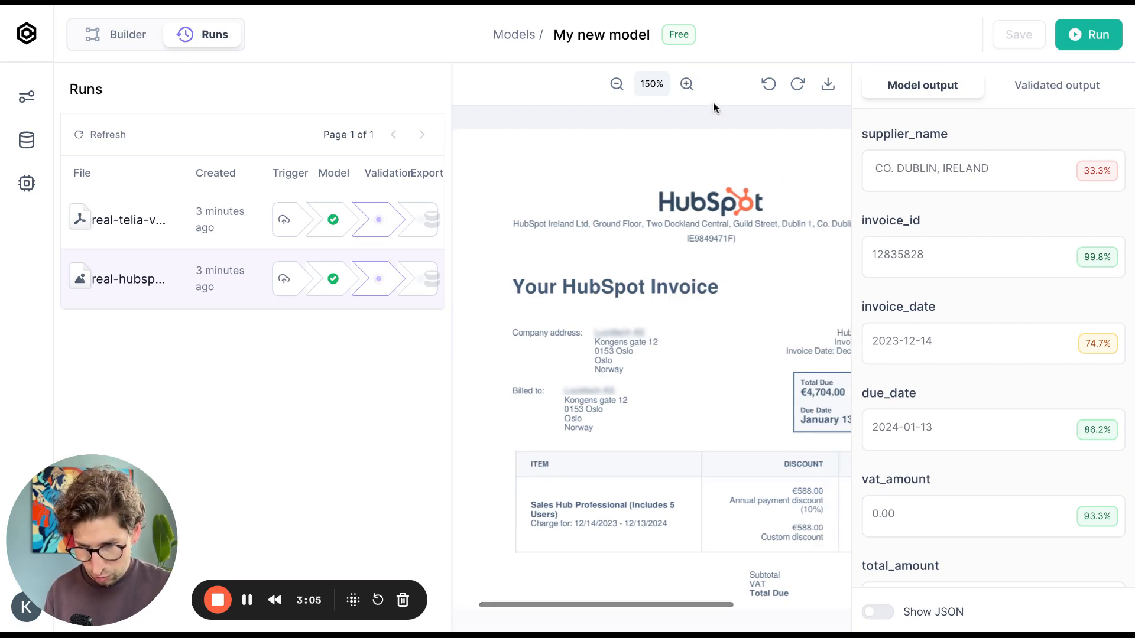
pyautogui.click(686, 84)
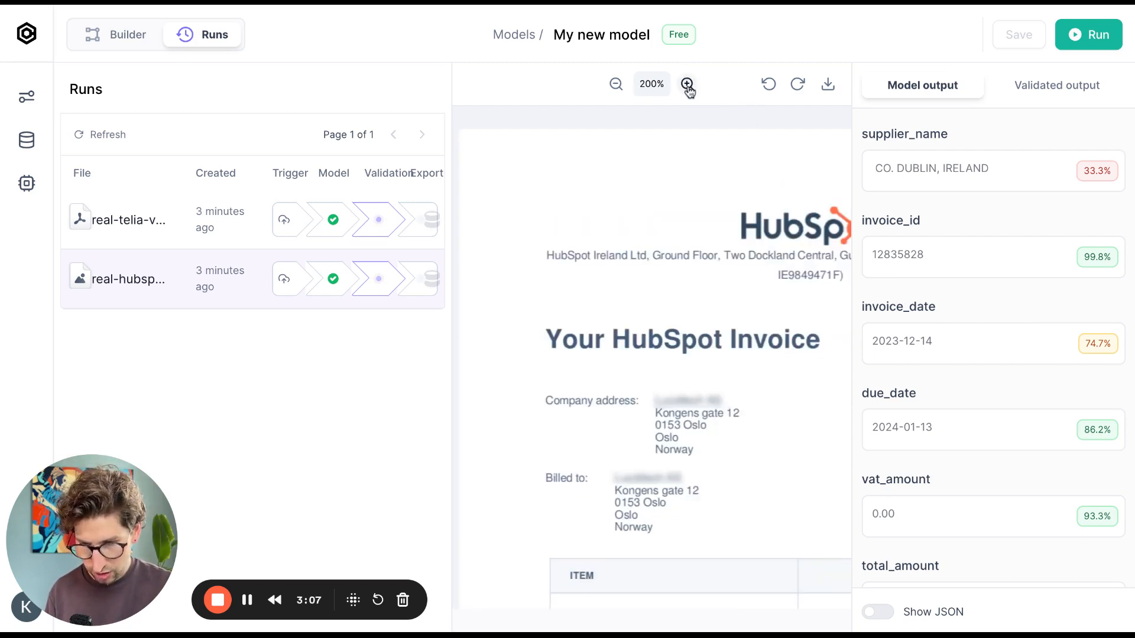
pyautogui.hscroll(2, 708, 274)
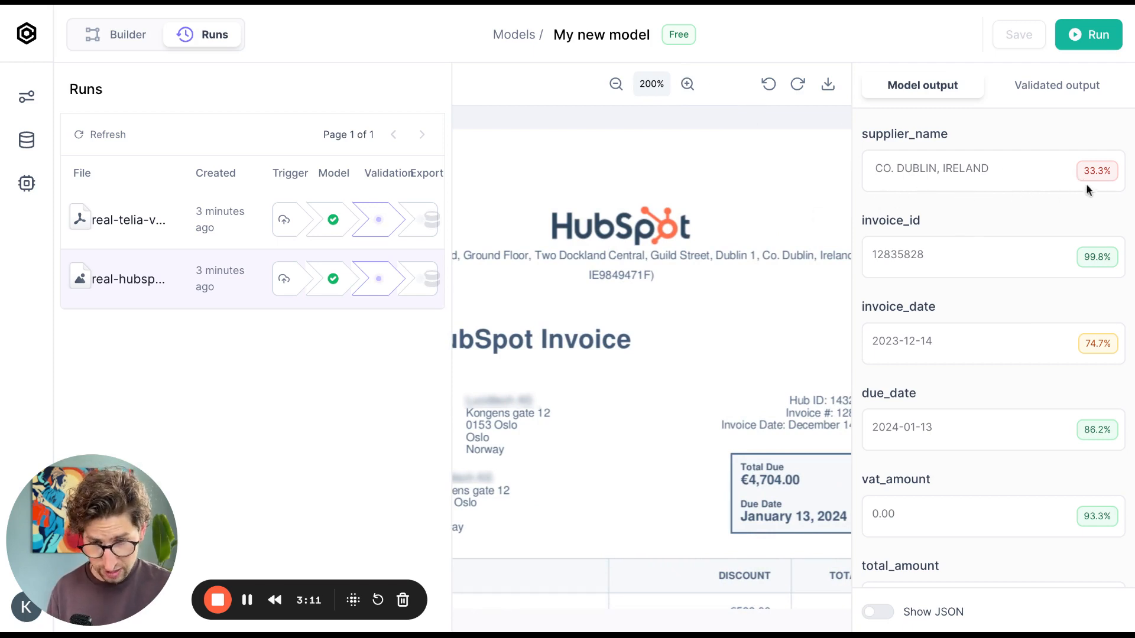
pyautogui.moveTo(1079, 181)
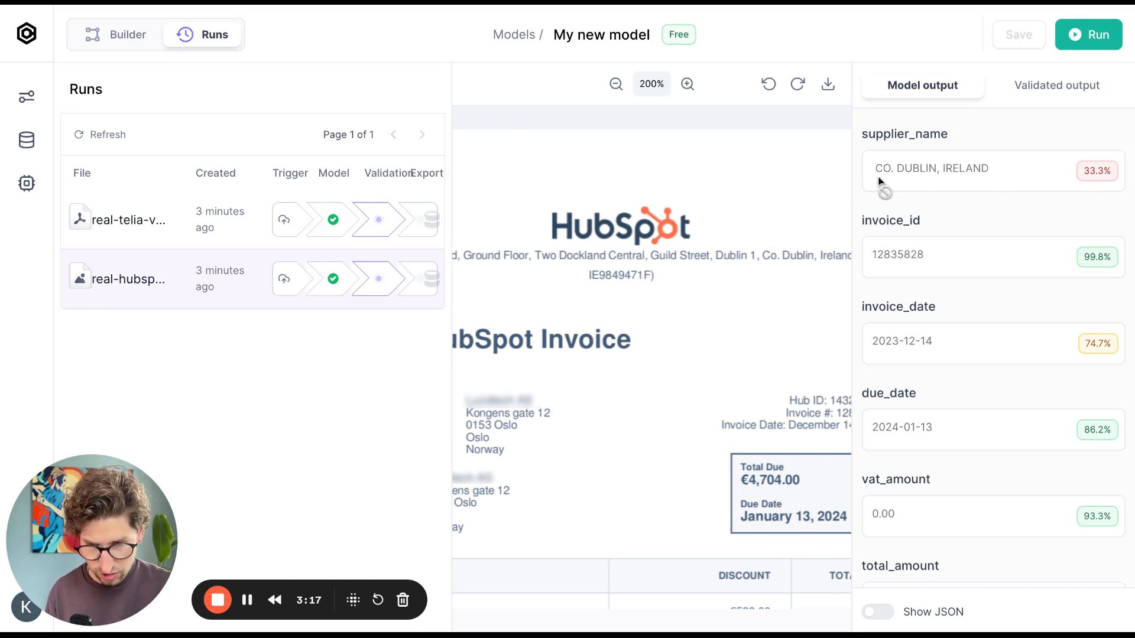
pyautogui.hscroll(2, 716, 260)
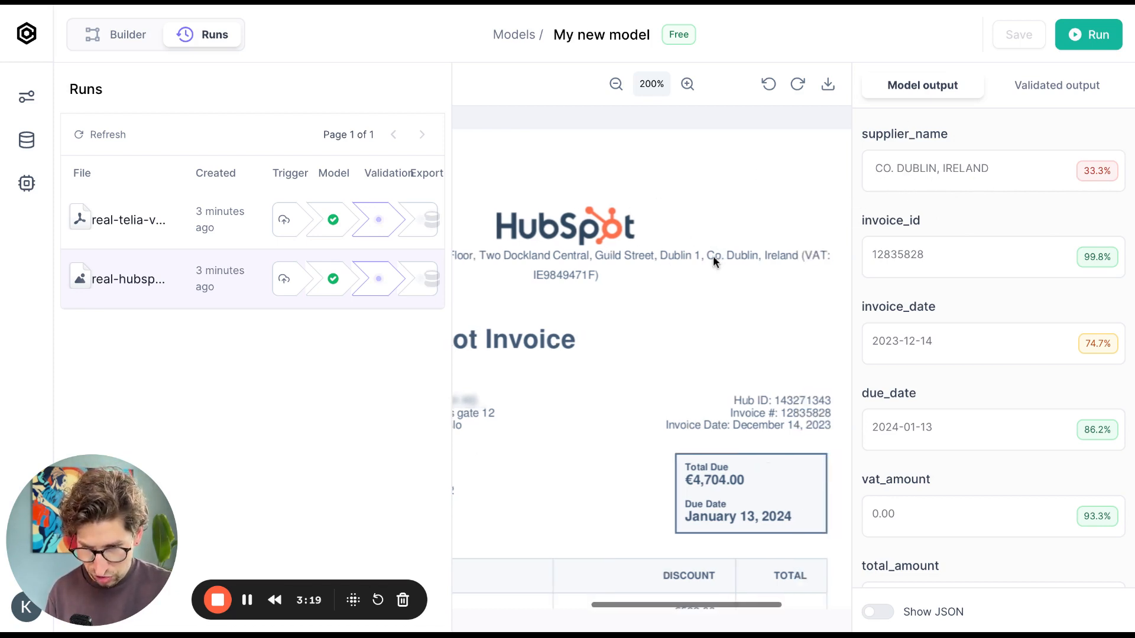
# Compare the extracted invoice_id, invoice_date, due_date and vat_amount with the values printed on the HubSpot invoice
pyautogui.hscroll(-6, 739, 263)
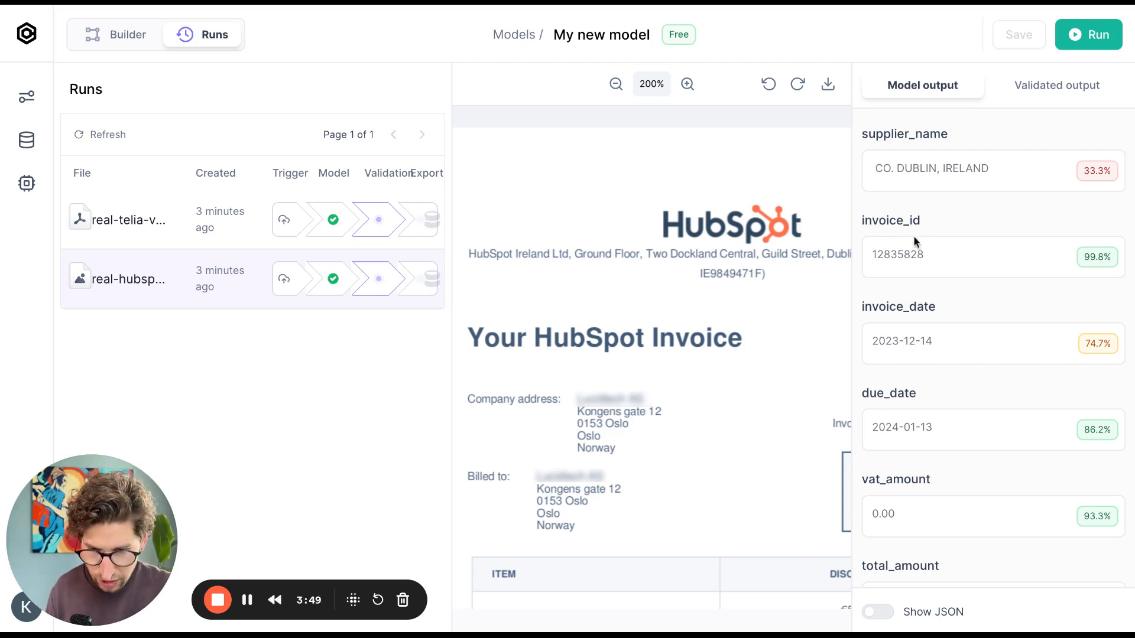
pyautogui.hscroll(5, 700, 293)
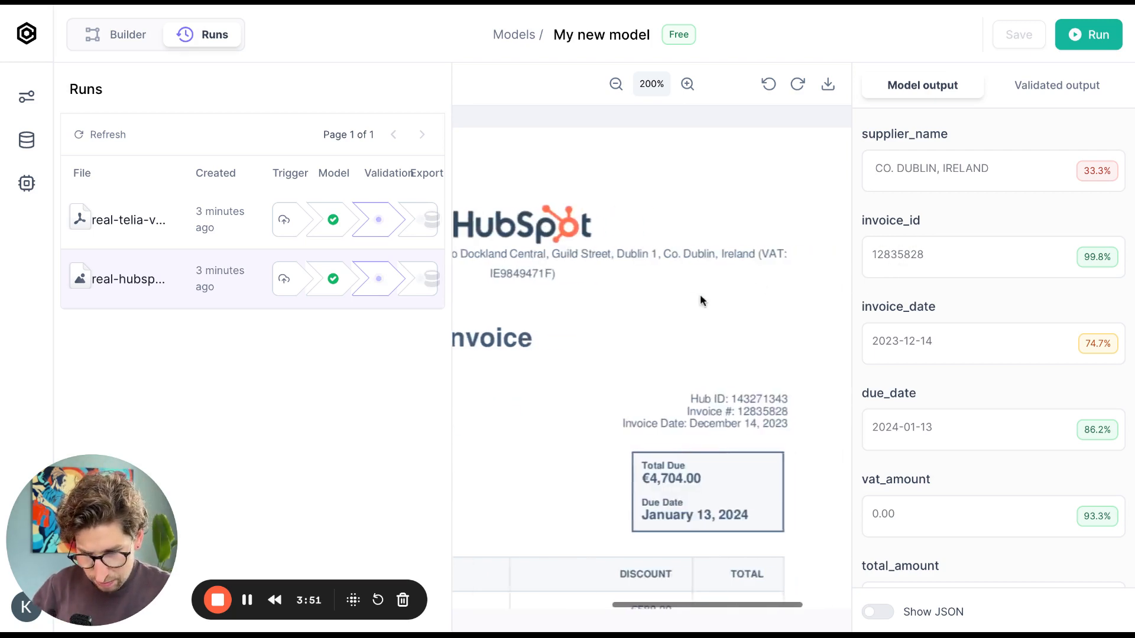
pyautogui.hscroll(2, 700, 300)
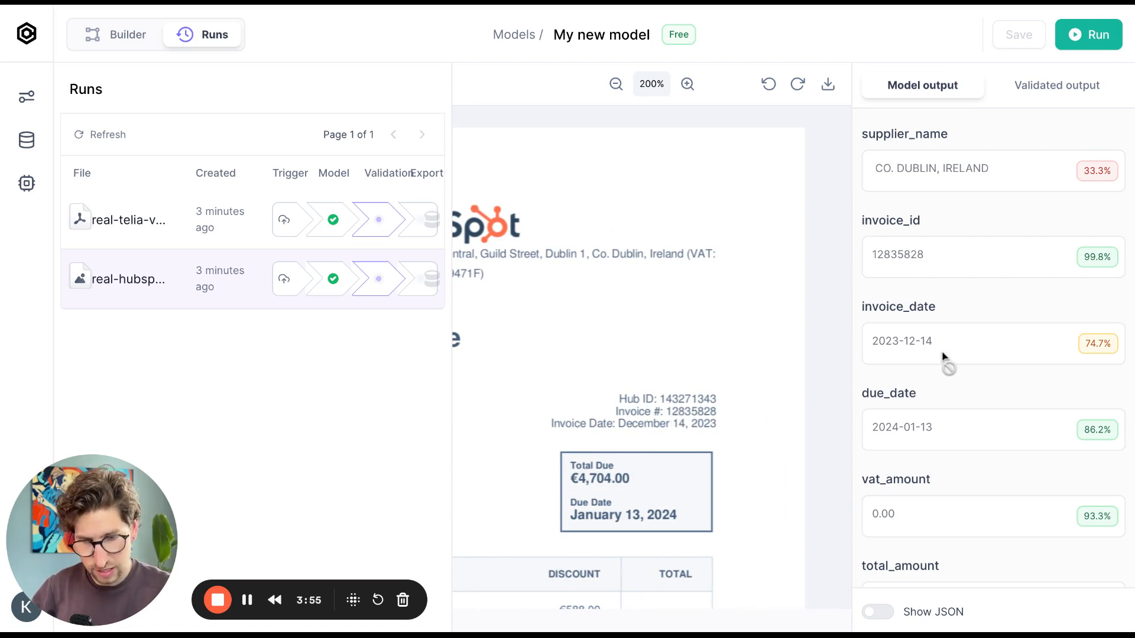
pyautogui.scroll(-1, 943, 355)
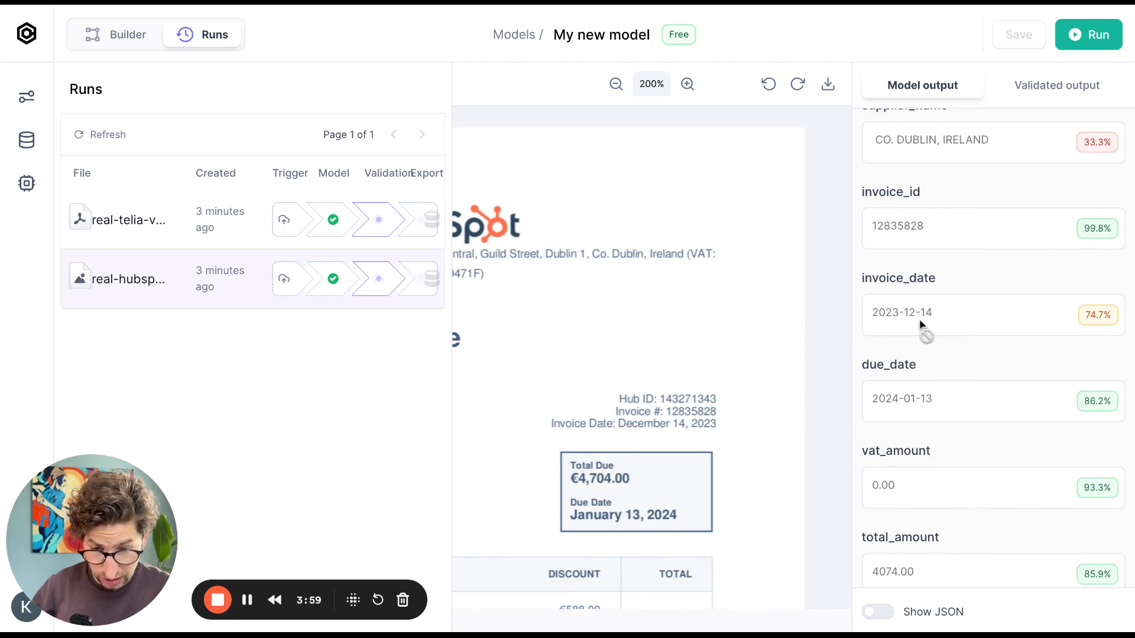
pyautogui.hscroll(-3, 625, 420)
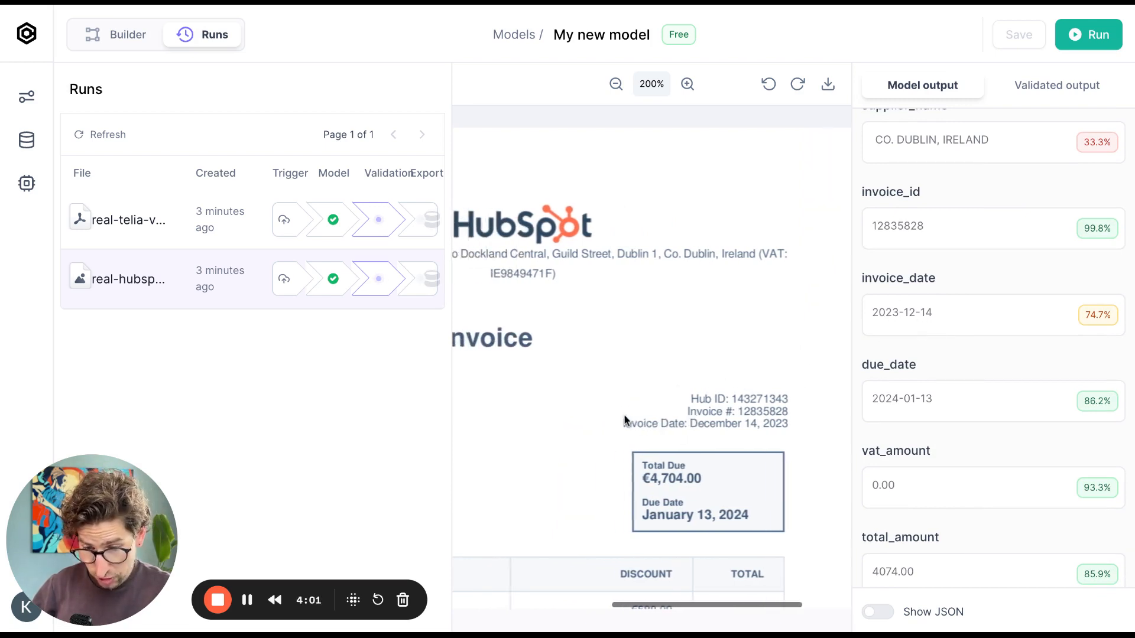
pyautogui.hscroll(2, 671, 421)
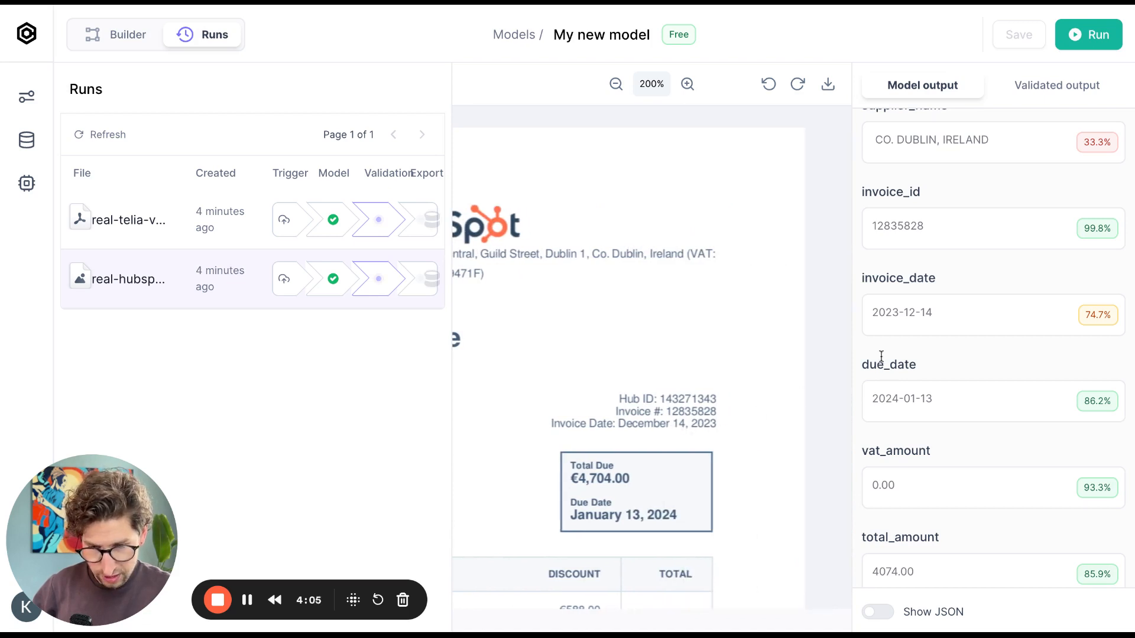
pyautogui.scroll(-1, 920, 396)
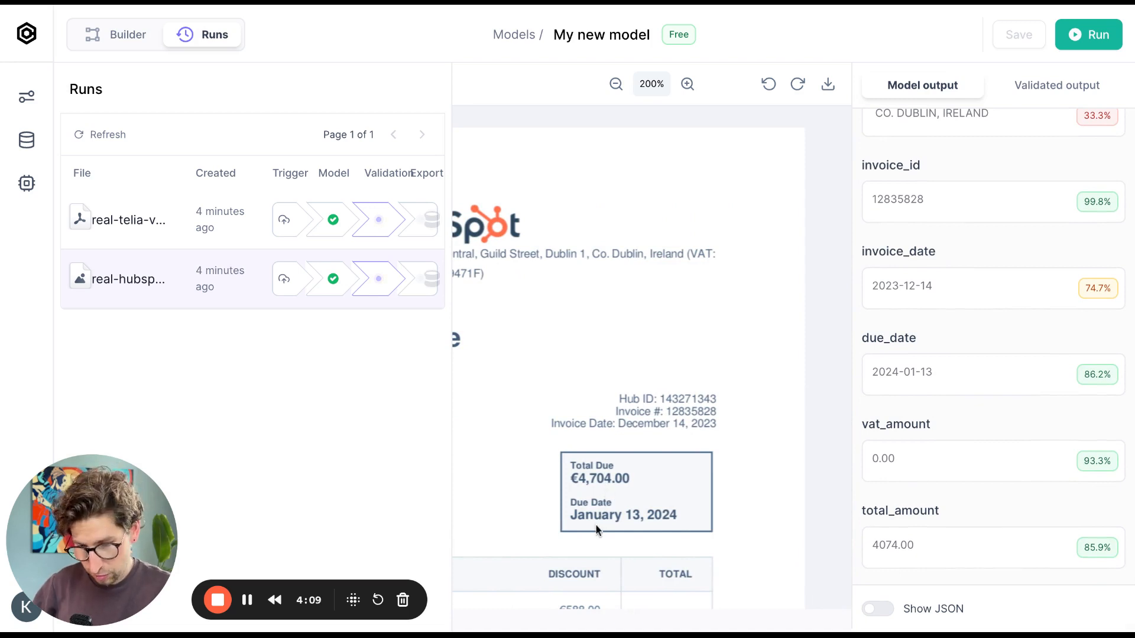
pyautogui.scroll(-1, 674, 520)
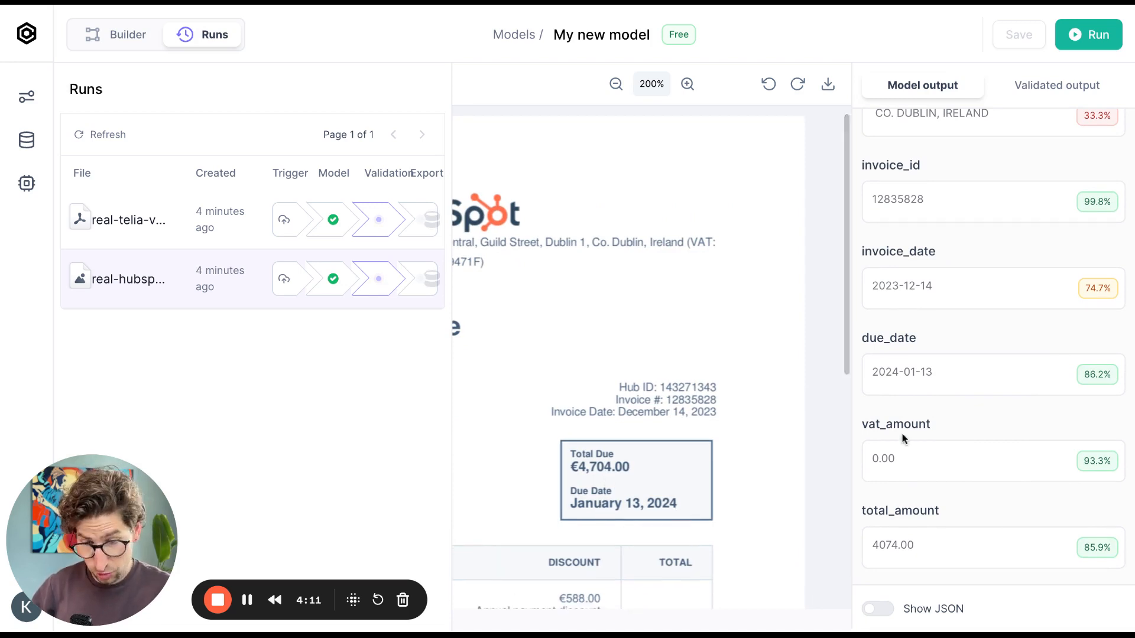
pyautogui.scroll(-3, 622, 459)
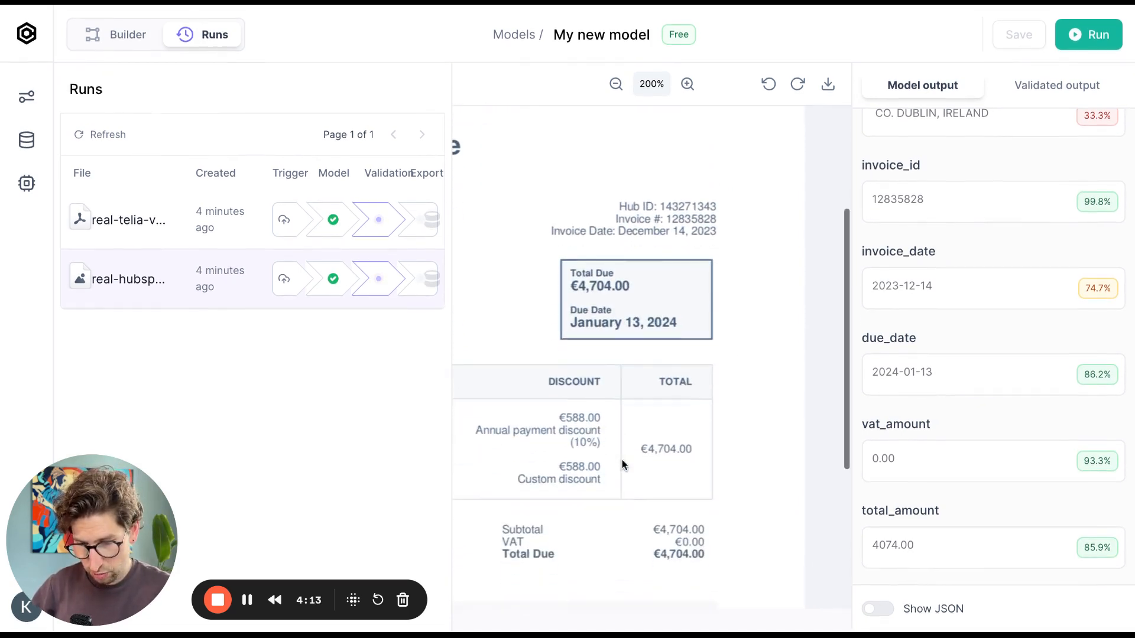
# Compare the HubSpot invoice's Total Due with the extracted total_amount, and show the model output as JSON to examine the candidate values
pyautogui.scroll(-1, 623, 463)
pyautogui.hscroll(-1, 623, 463)
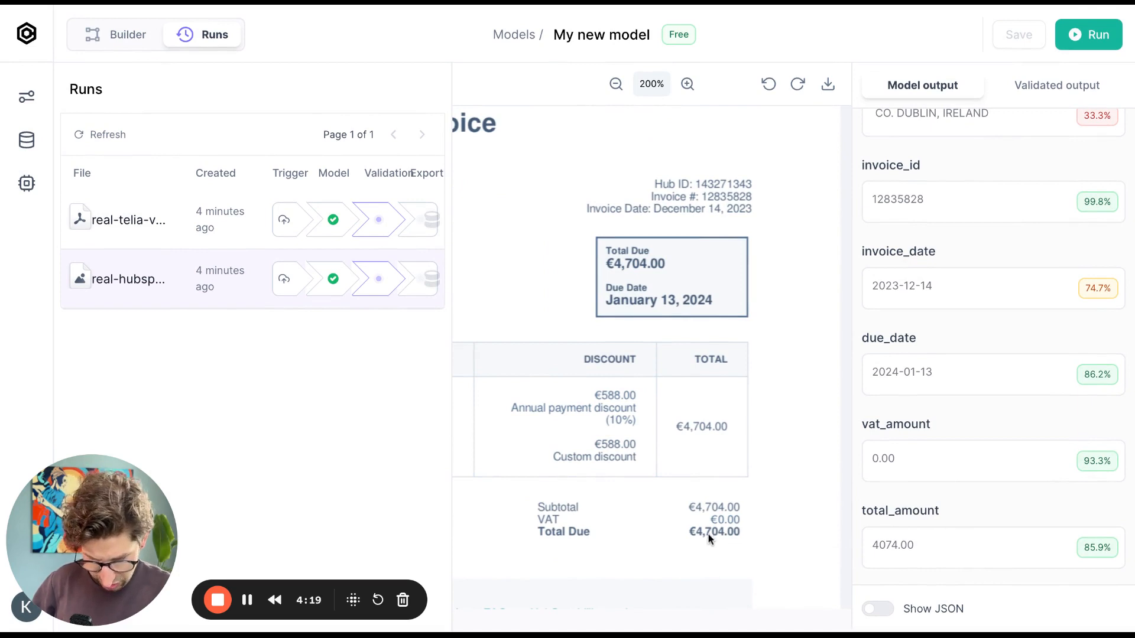
pyautogui.click(874, 613)
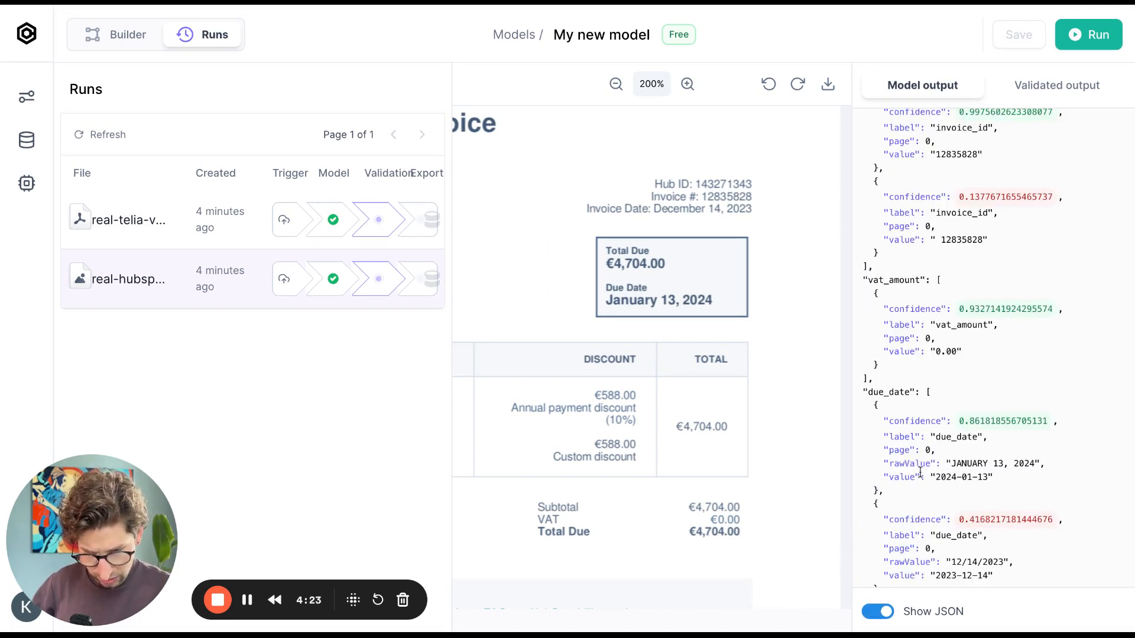
pyautogui.scroll(-8, 920, 473)
pyautogui.scroll(-2, 921, 473)
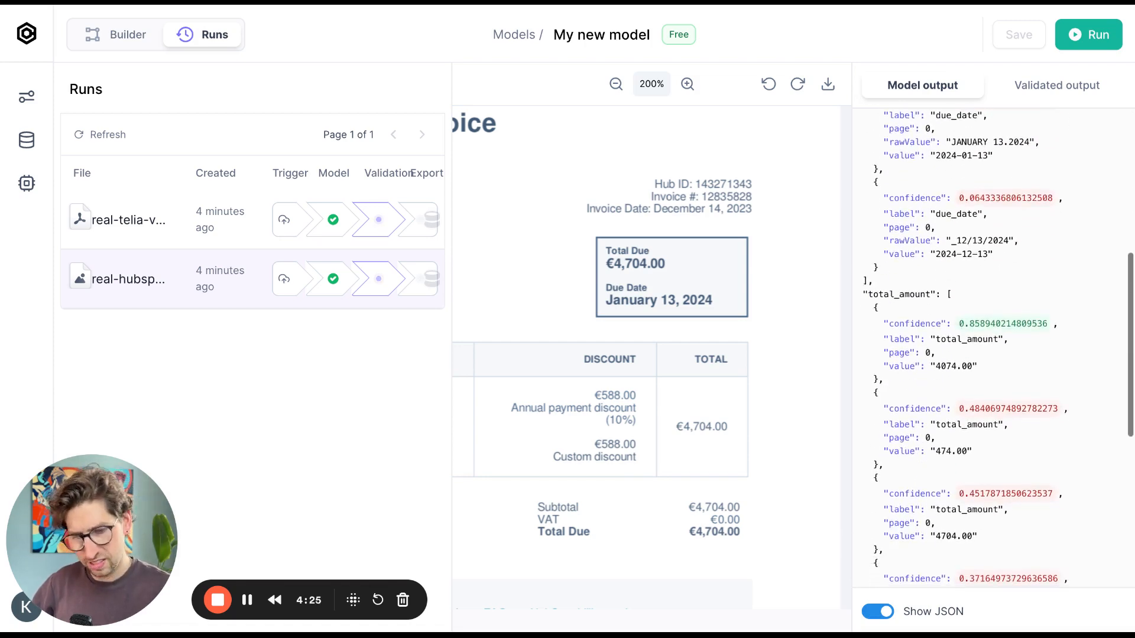
pyautogui.scroll(-15, 993, 349)
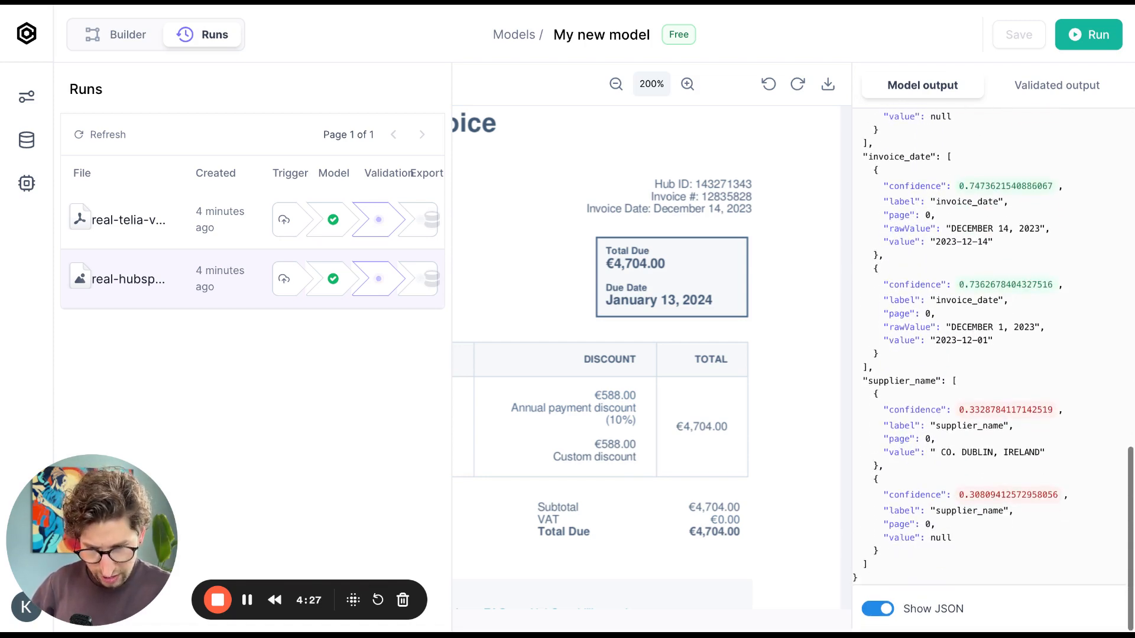
pyautogui.scroll(10, 975, 365)
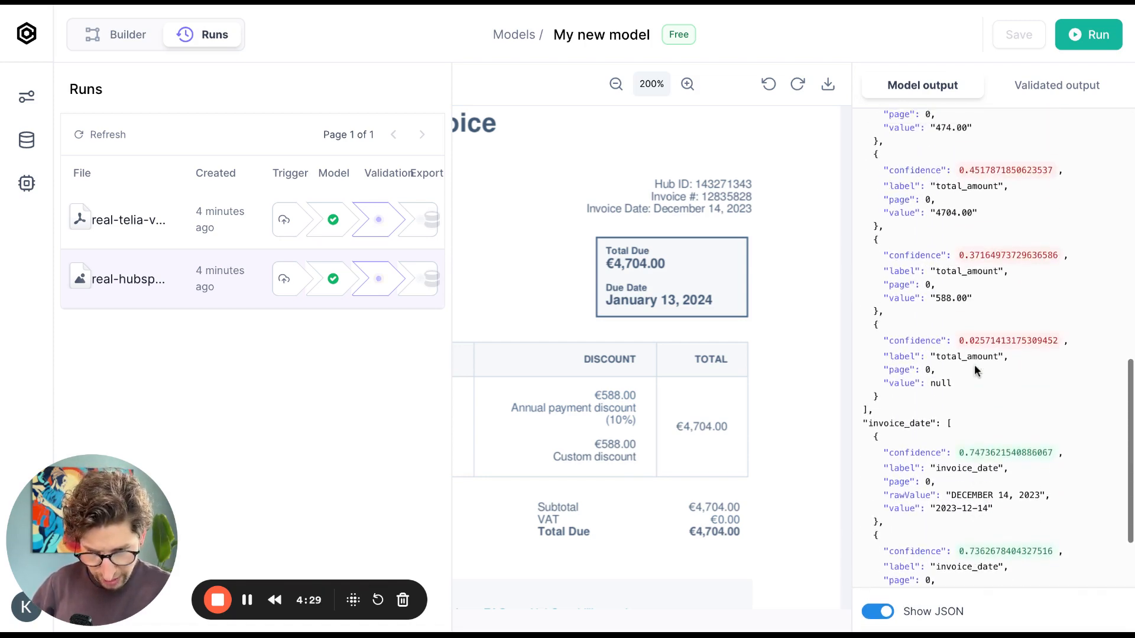
pyautogui.scroll(1, 975, 364)
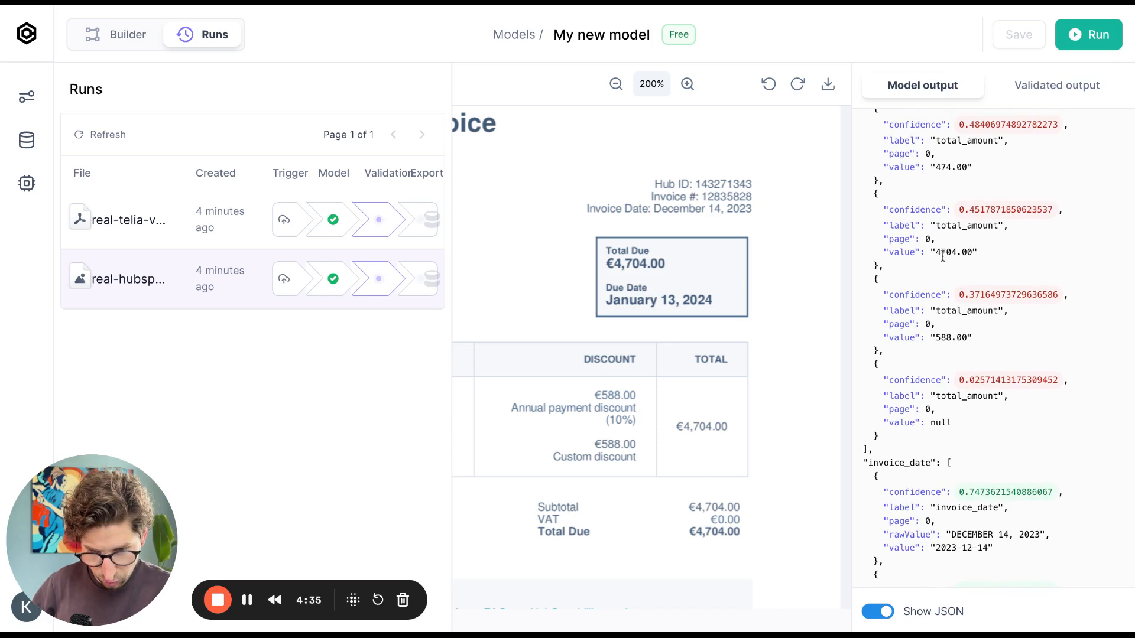
pyautogui.scroll(2, 958, 262)
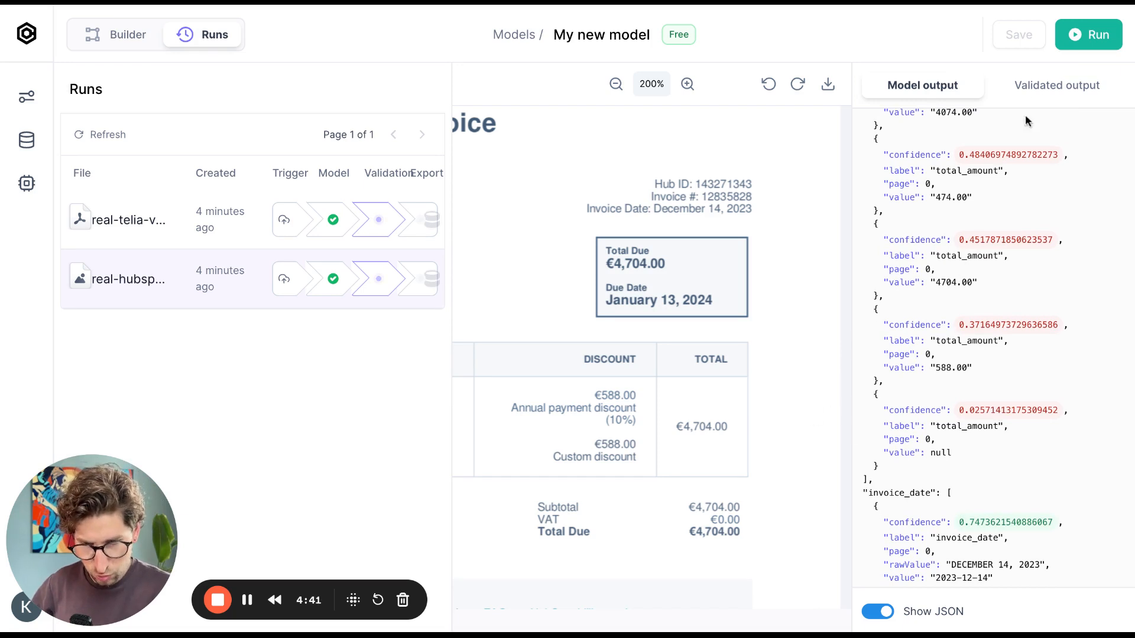
# Examine the supplier name and address line in the HubSpot invoice header
pyautogui.scroll(5, 699, 247)
pyautogui.hscroll(-4, 699, 247)
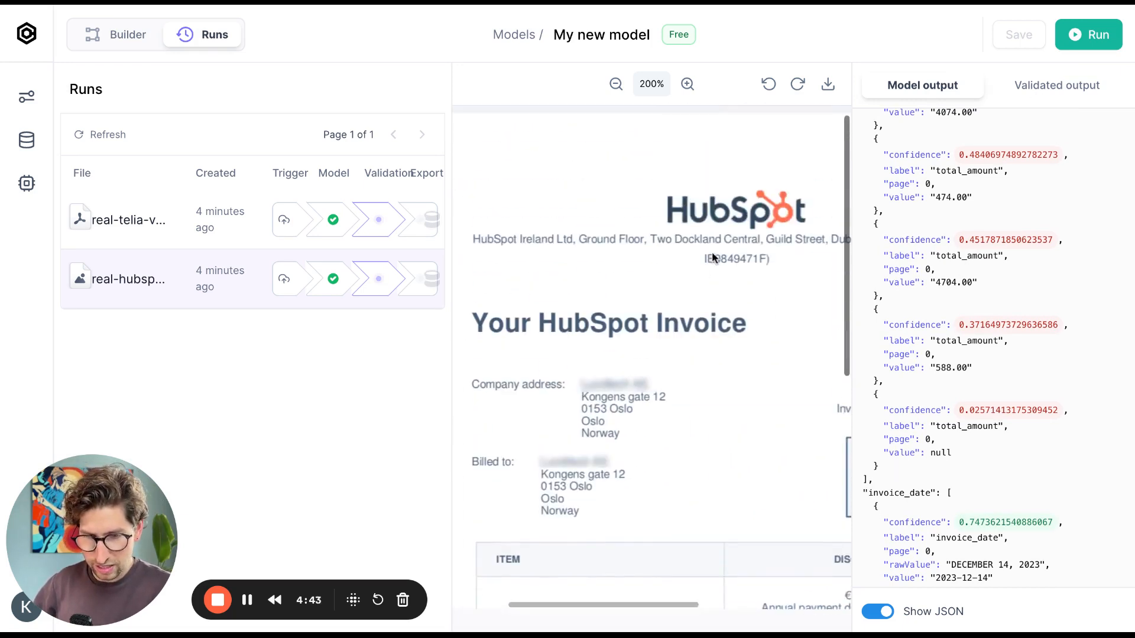
pyautogui.hscroll(4, 707, 243)
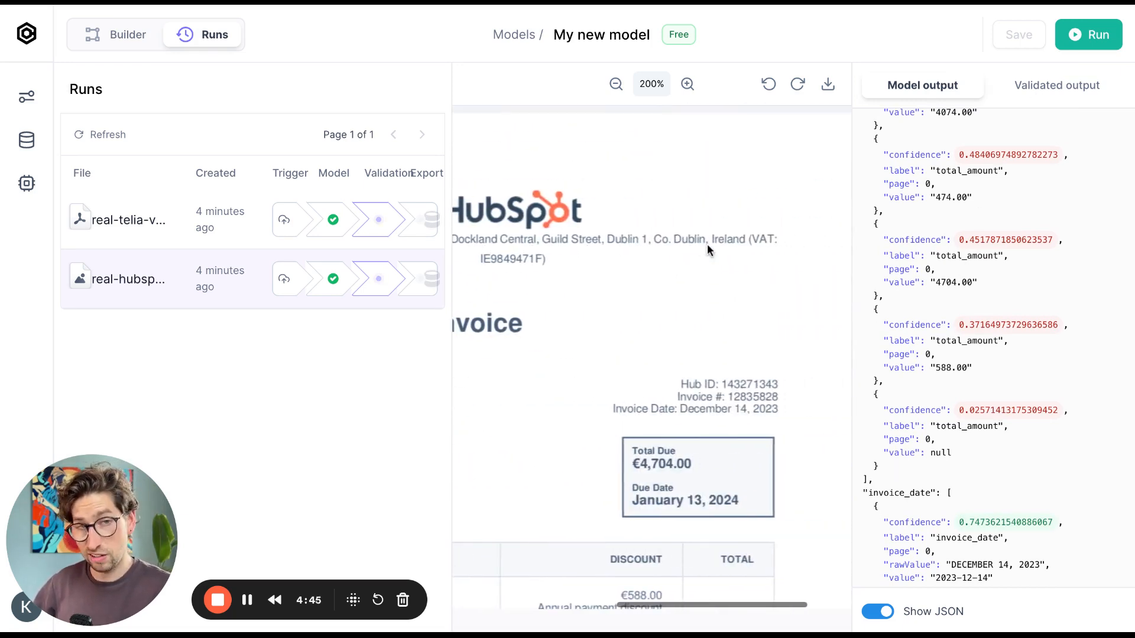
pyautogui.hscroll(-2, 699, 295)
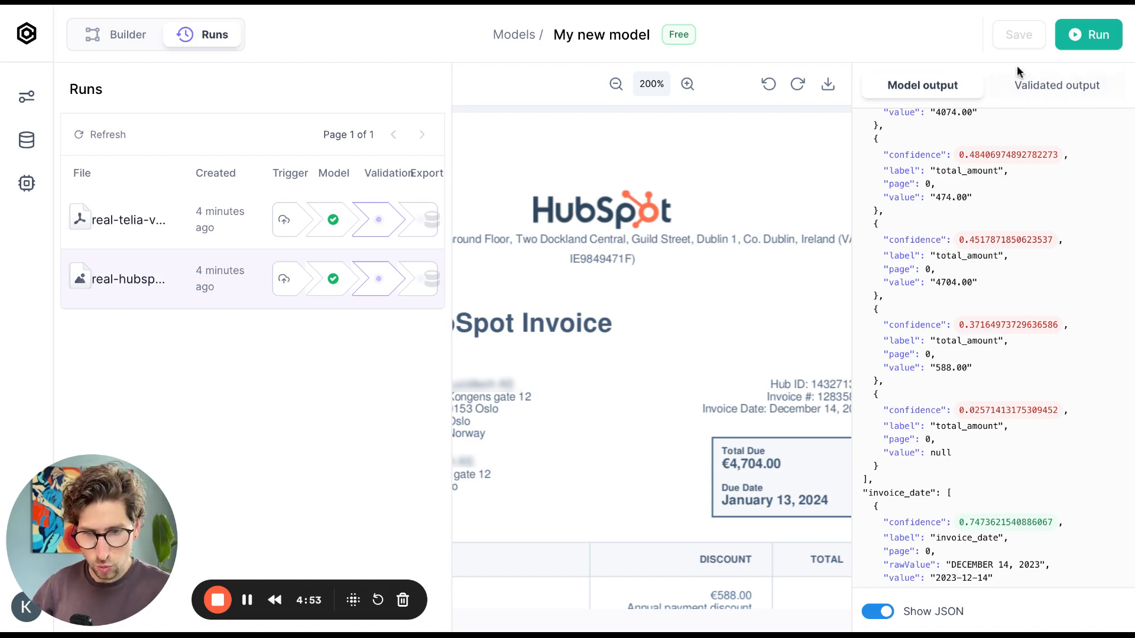
# Open the HubSpot run in the Validator from its validated output and enlarge the document to 150%
pyautogui.click(1039, 87)
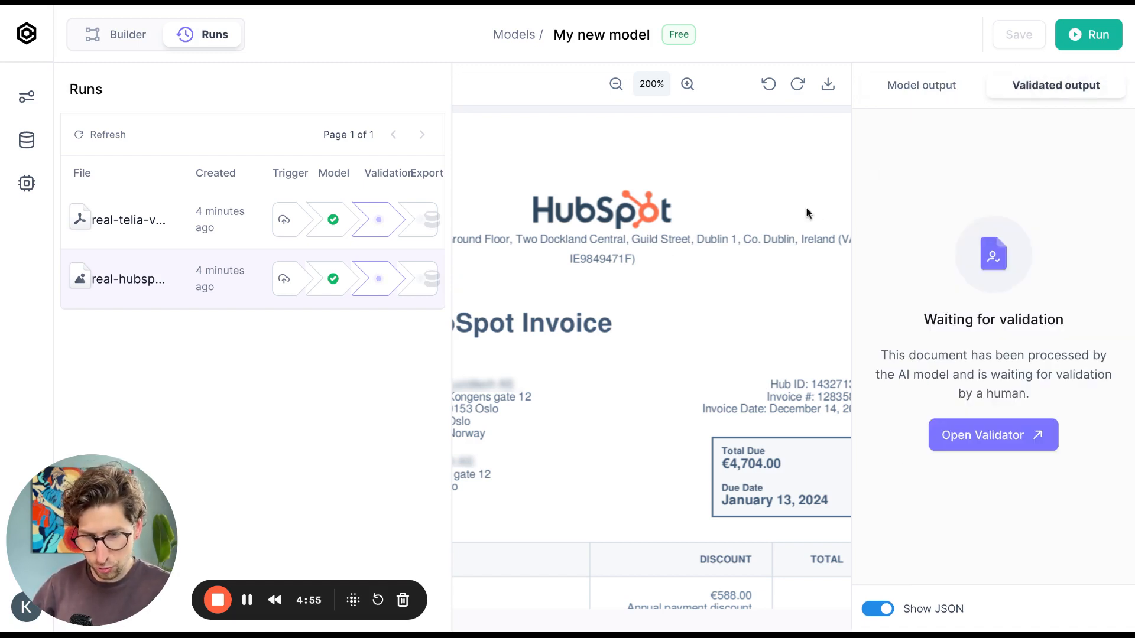
pyautogui.click(947, 441)
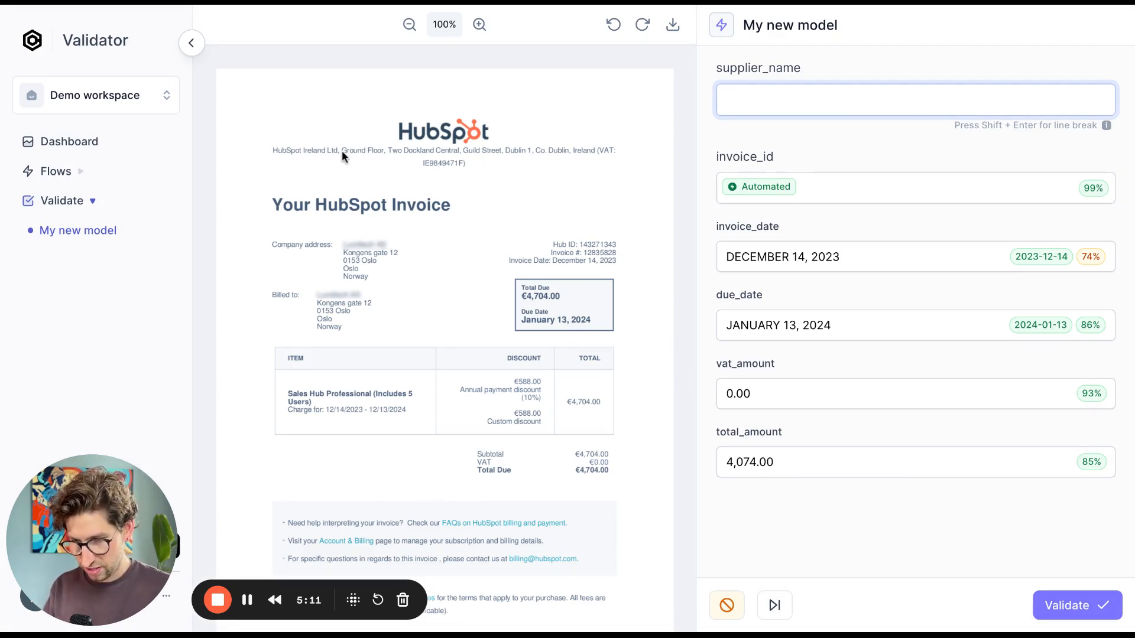
pyautogui.click(479, 25)
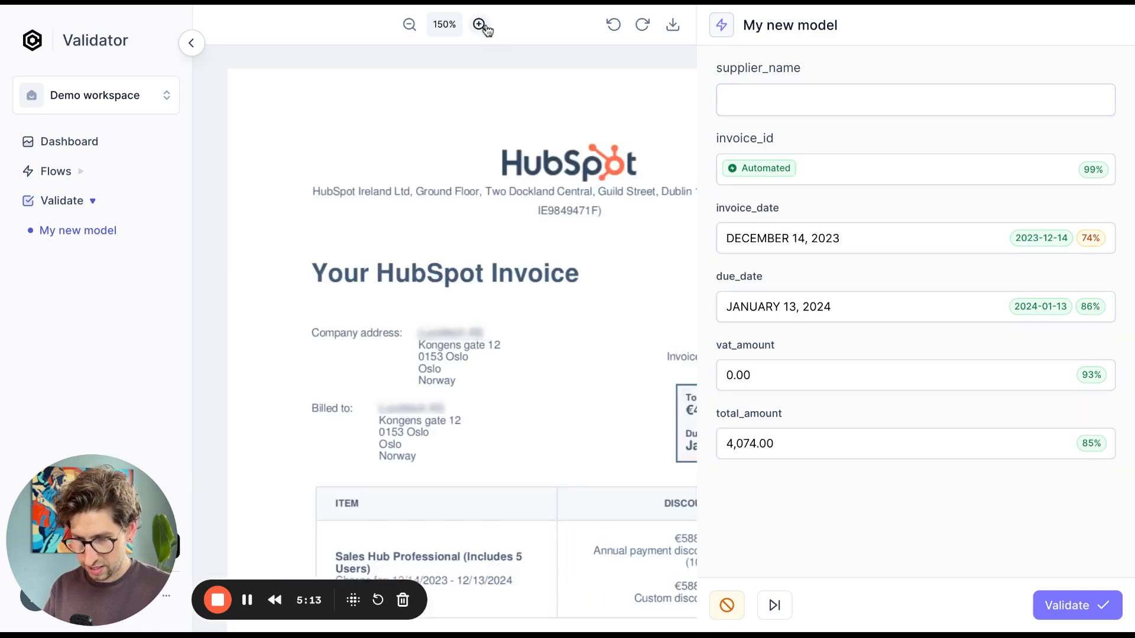
pyautogui.click(480, 25)
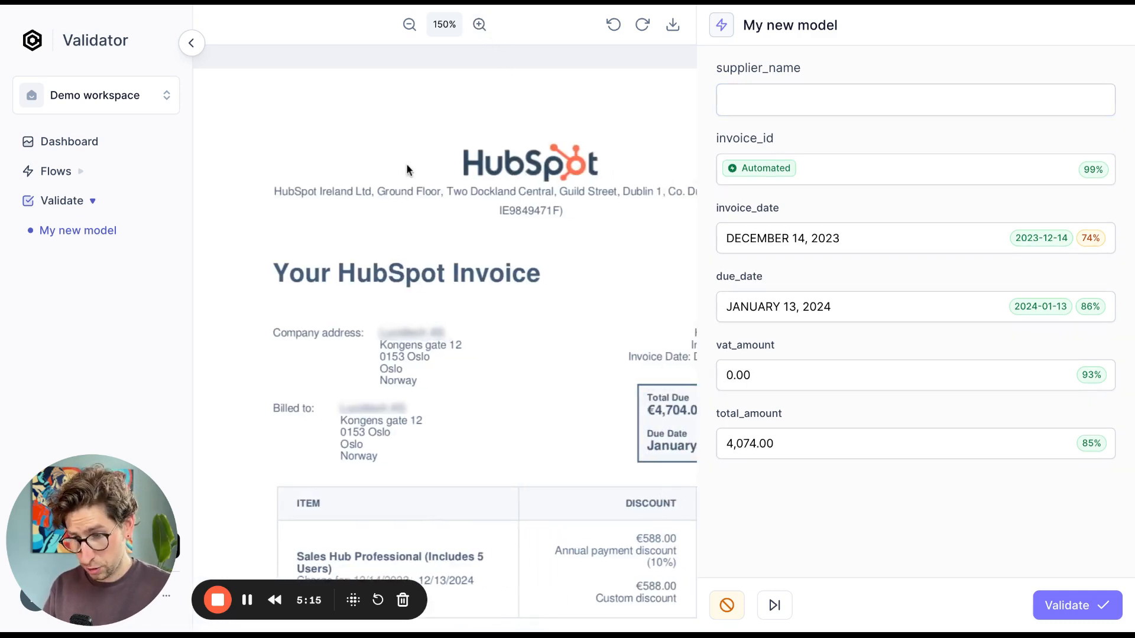
# Fill in the empty supplier_name as "HubSpot Ireland Ltd", matching the capitalization in the invoice header
pyautogui.click(740, 92)
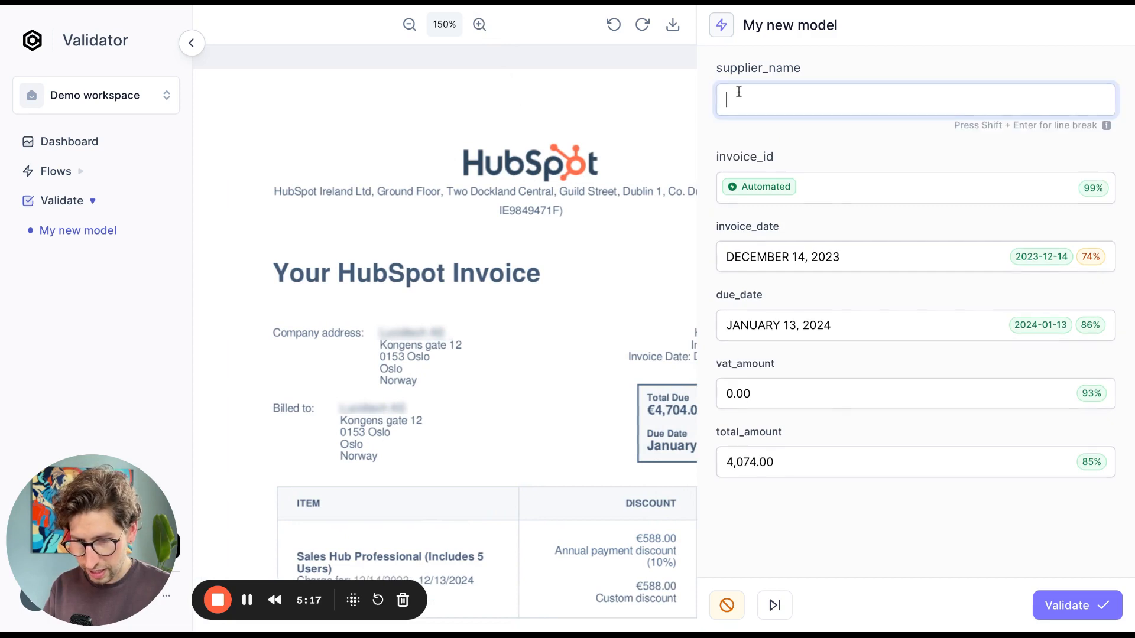
pyautogui.click(367, 195)
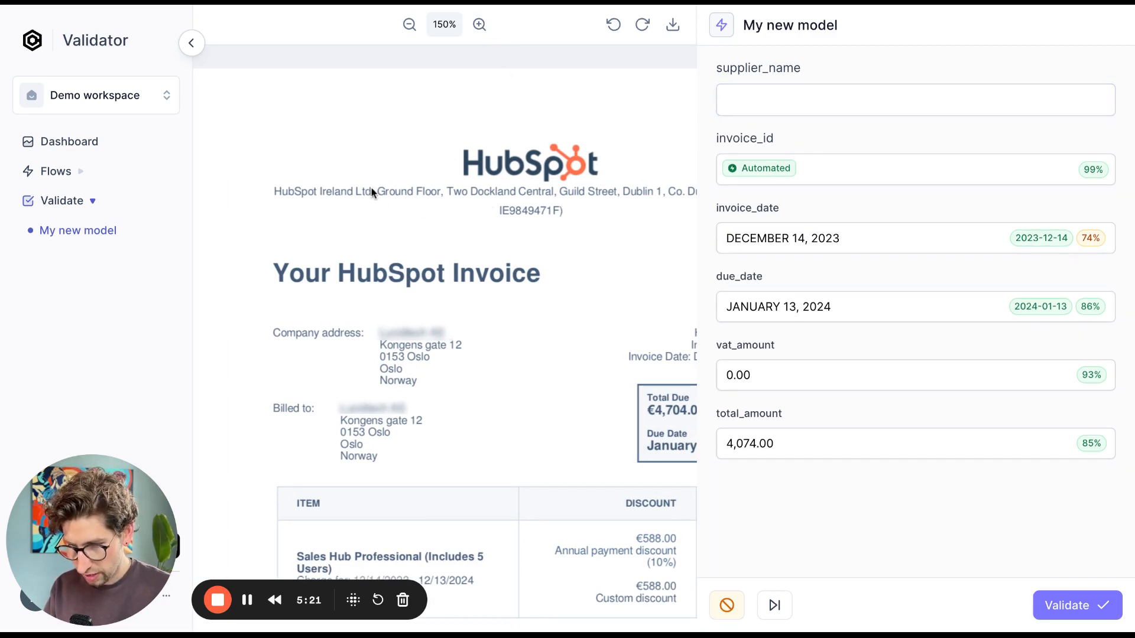
pyautogui.click(734, 102)
pyautogui.write('Hubsp')
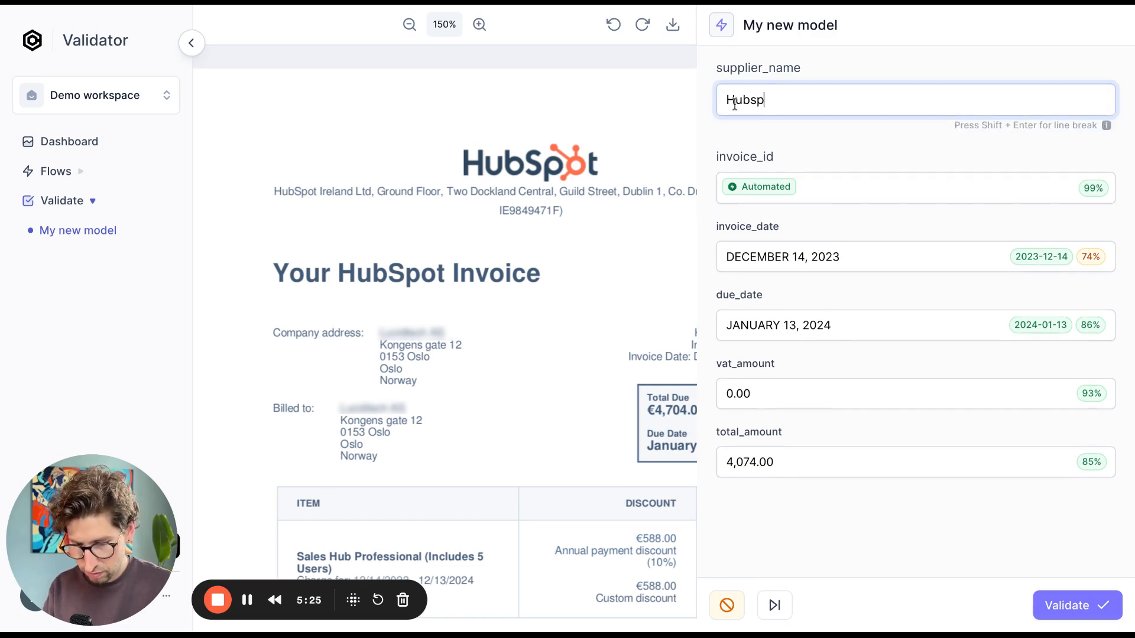
pyautogui.write('ot Ire')
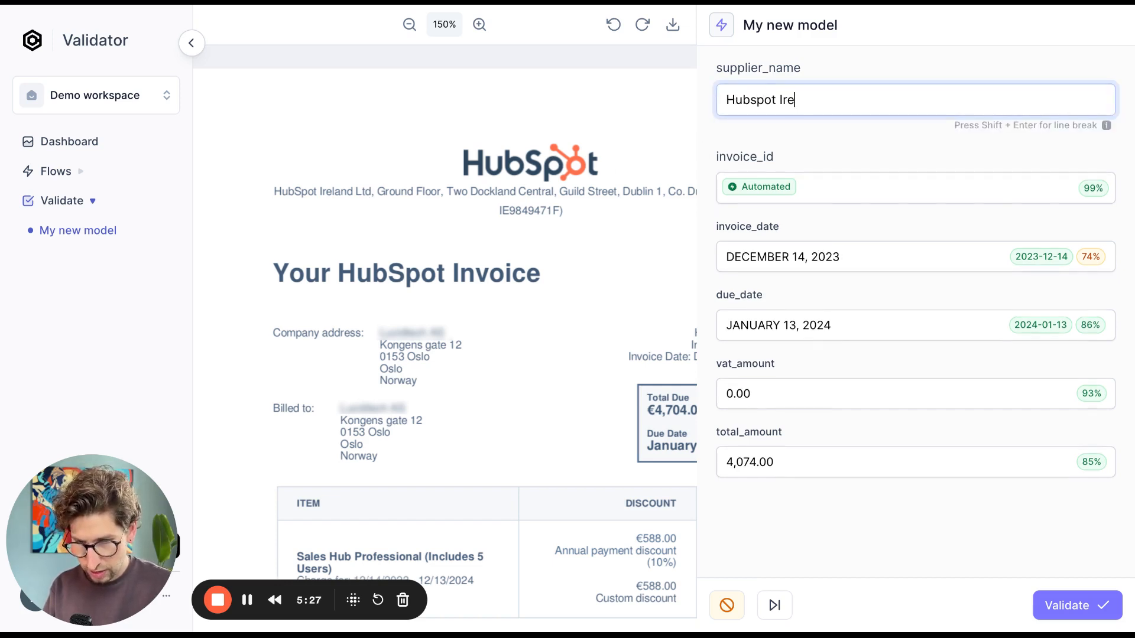
pyautogui.write('land Ltd')
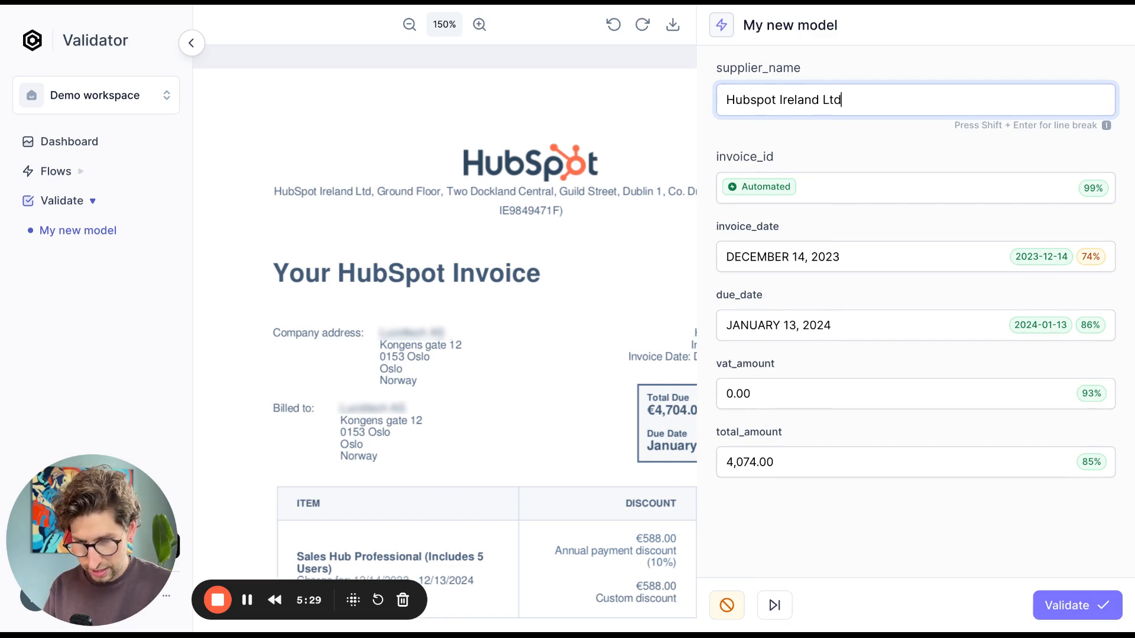
pyautogui.press('Left')
pyautogui.press('Left')
pyautogui.press('Left')
pyautogui.press('Left')
pyautogui.press('Left')
pyautogui.press('Left')
pyautogui.press('Left')
pyautogui.press('Left')
pyautogui.press('Left')
pyautogui.press('Left')
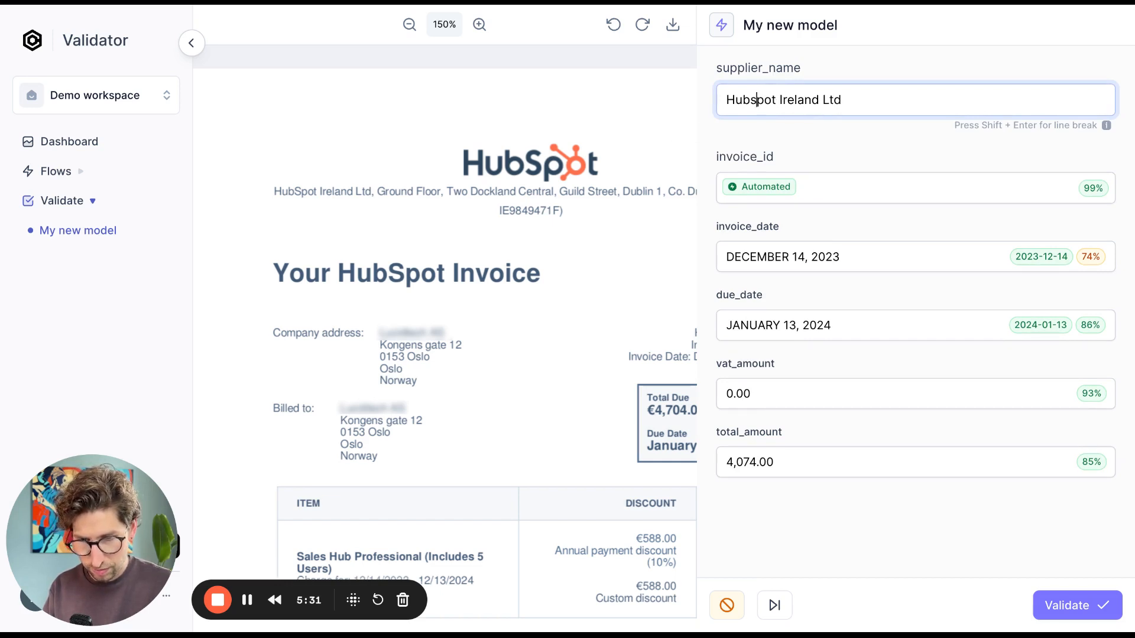
pyautogui.press('Delete')
pyautogui.write('S')
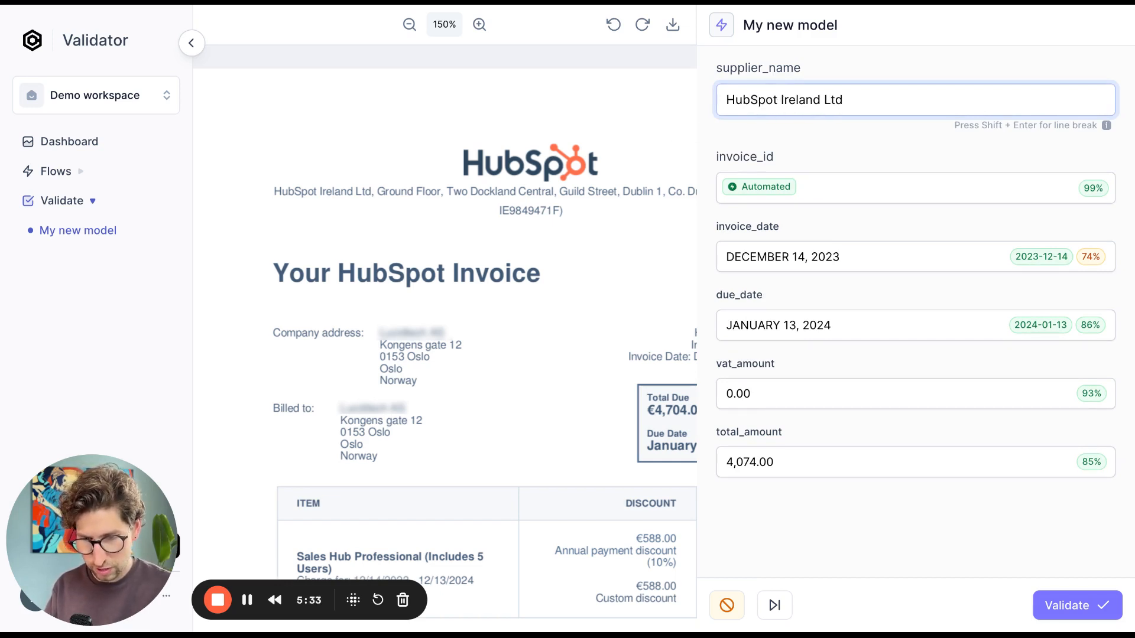
# Correct total_amount to 4,704.00 according to the Total Due printed on the HubSpot invoice
pyautogui.scroll(-5, 569, 455)
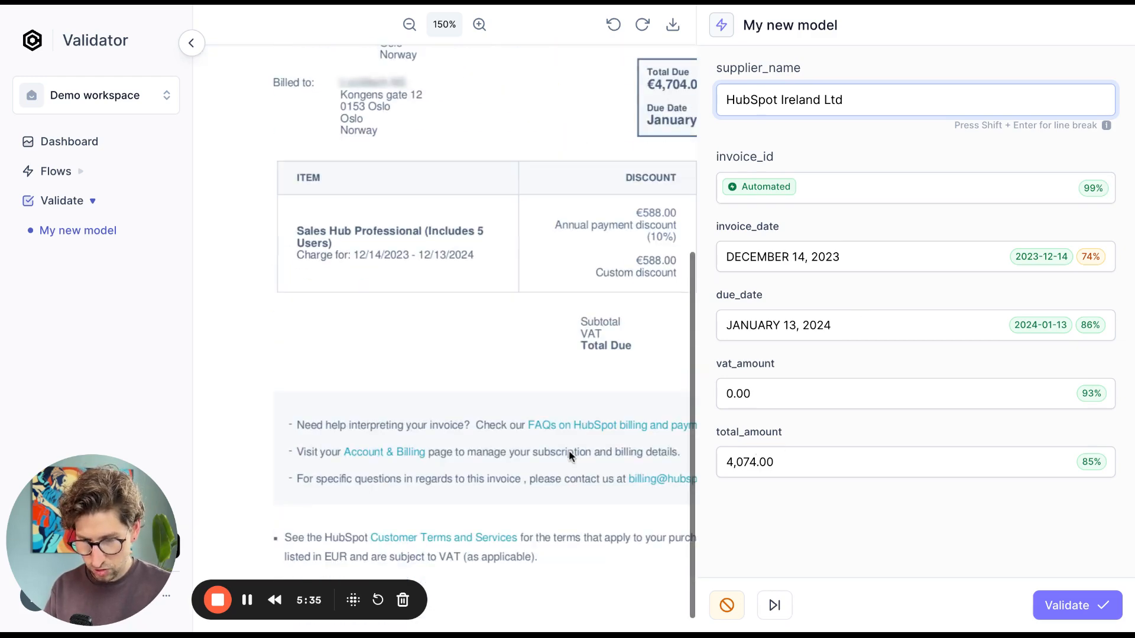
pyautogui.hscroll(4, 568, 455)
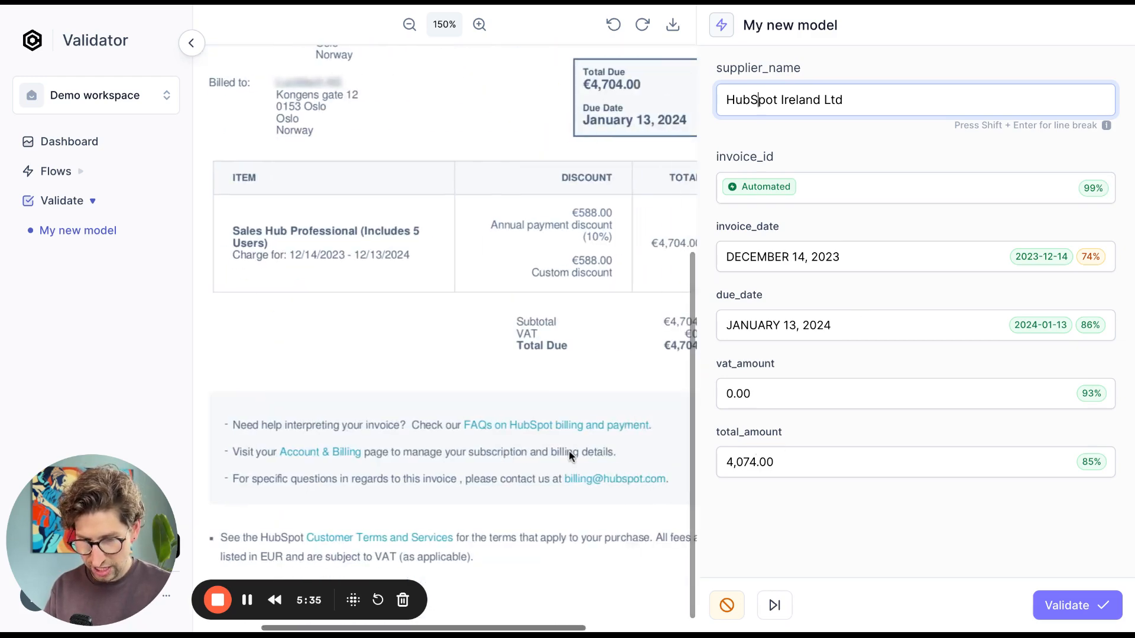
pyautogui.click(741, 464)
pyautogui.press('BackSpace')
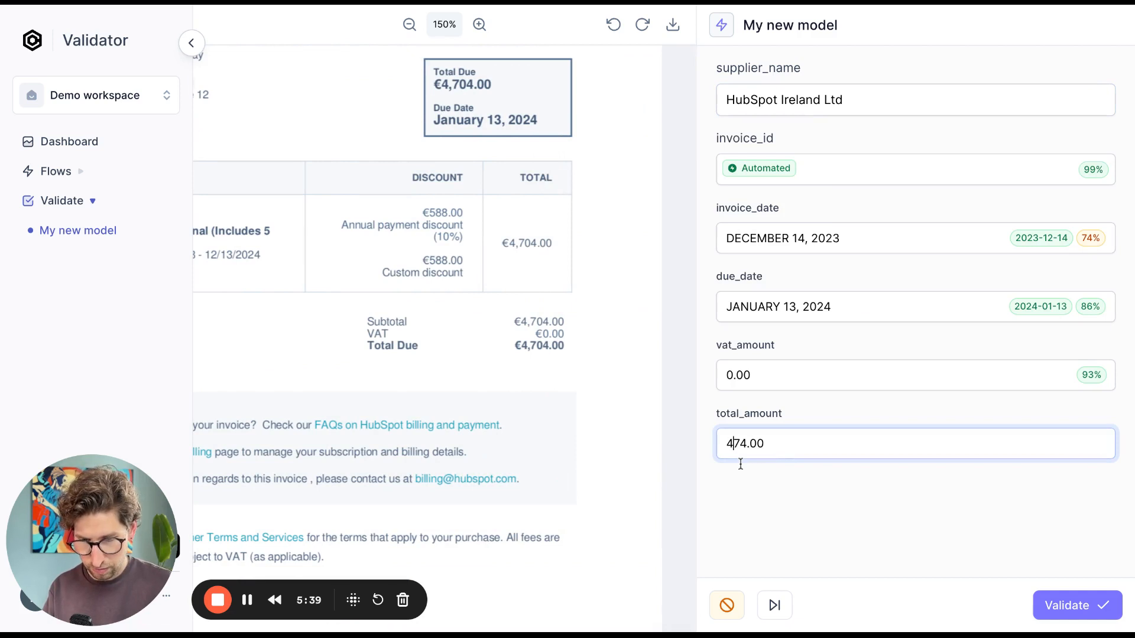
pyautogui.press('Right')
pyautogui.write('0')
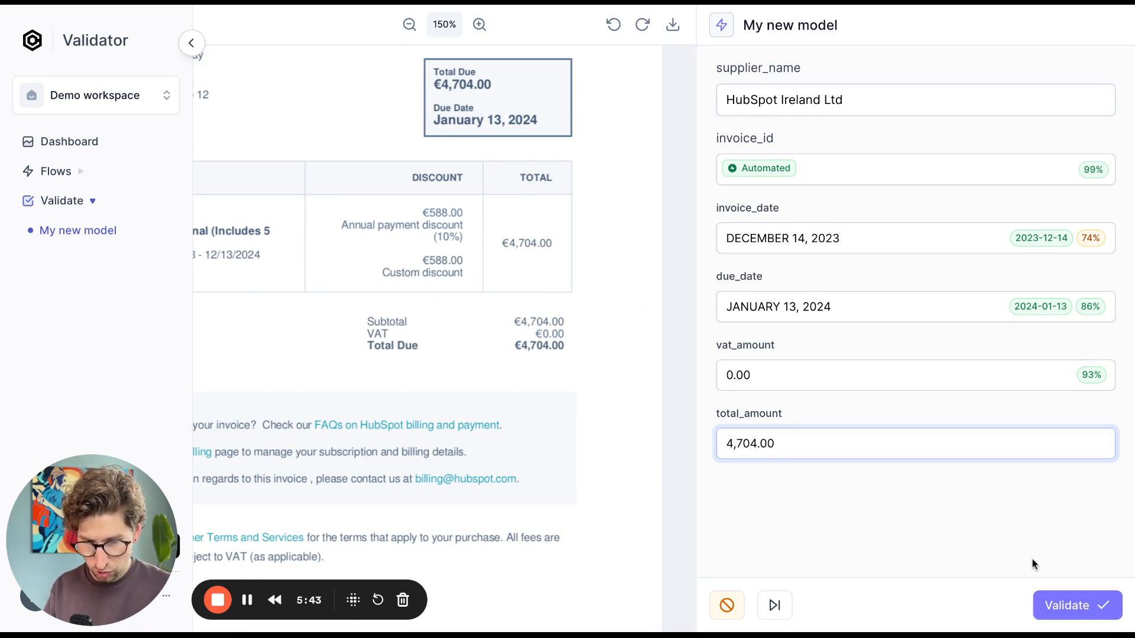
# Validate the corrected HubSpot invoice and the Telia invoice that follows it with its extracted values as they are
pyautogui.click(1069, 604)
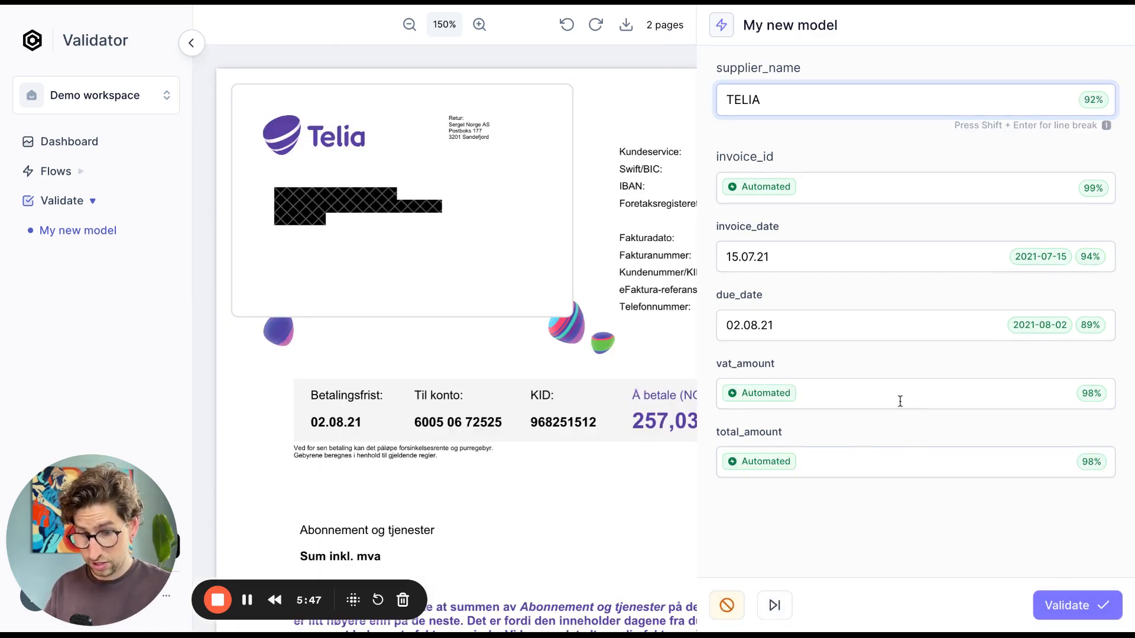
pyautogui.click(1065, 606)
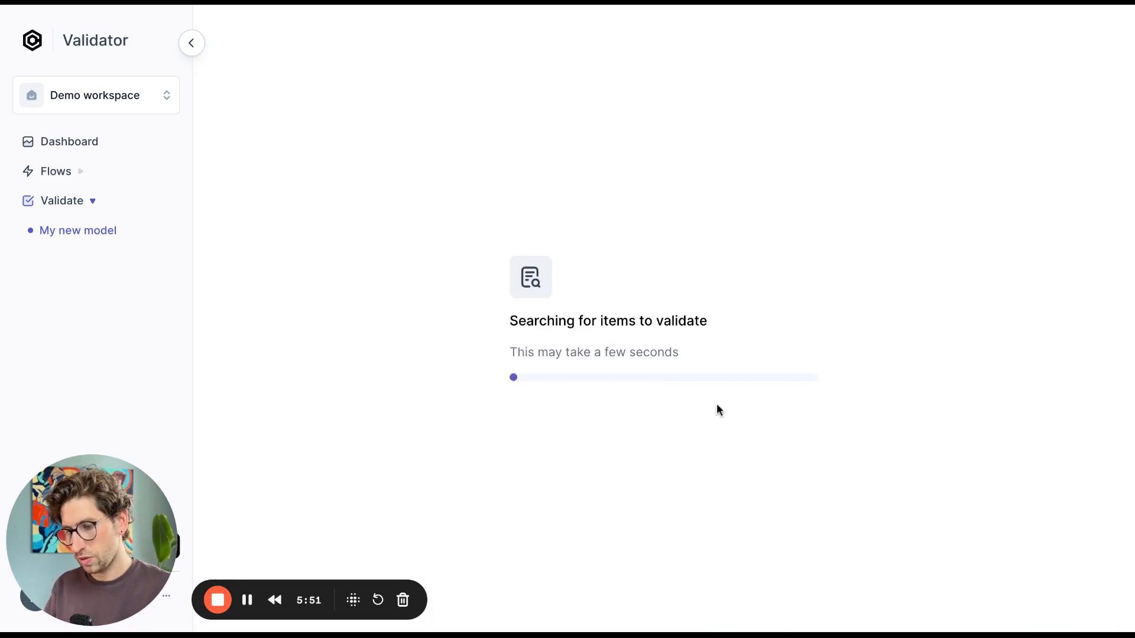